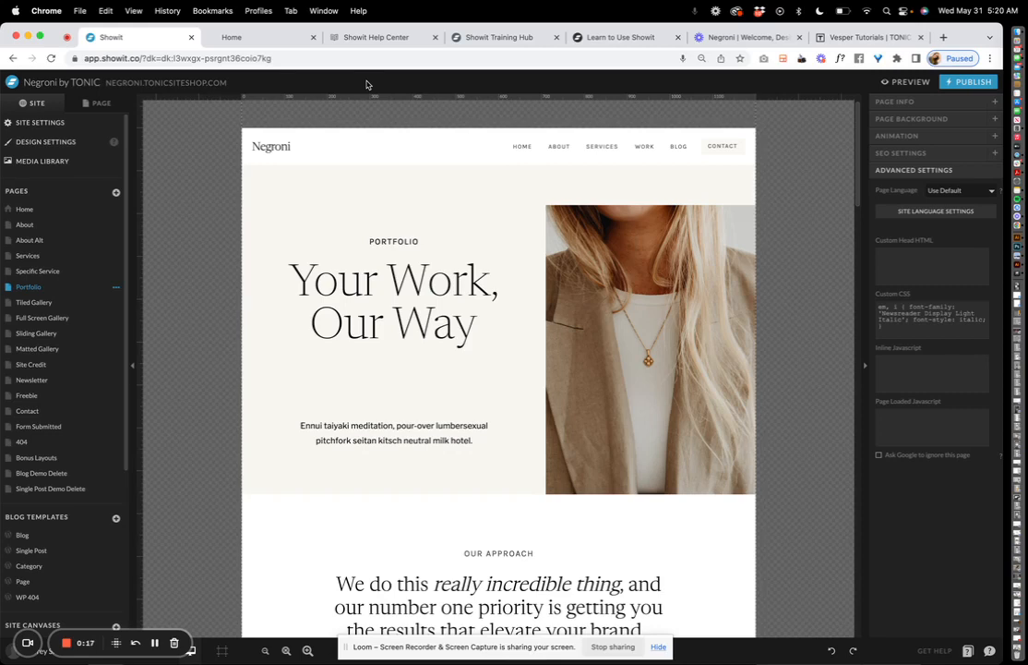
# Open the Home page, scroll down to its footer, and list its canvases in the Page panel
pyautogui.scroll(-5, 522, 200)
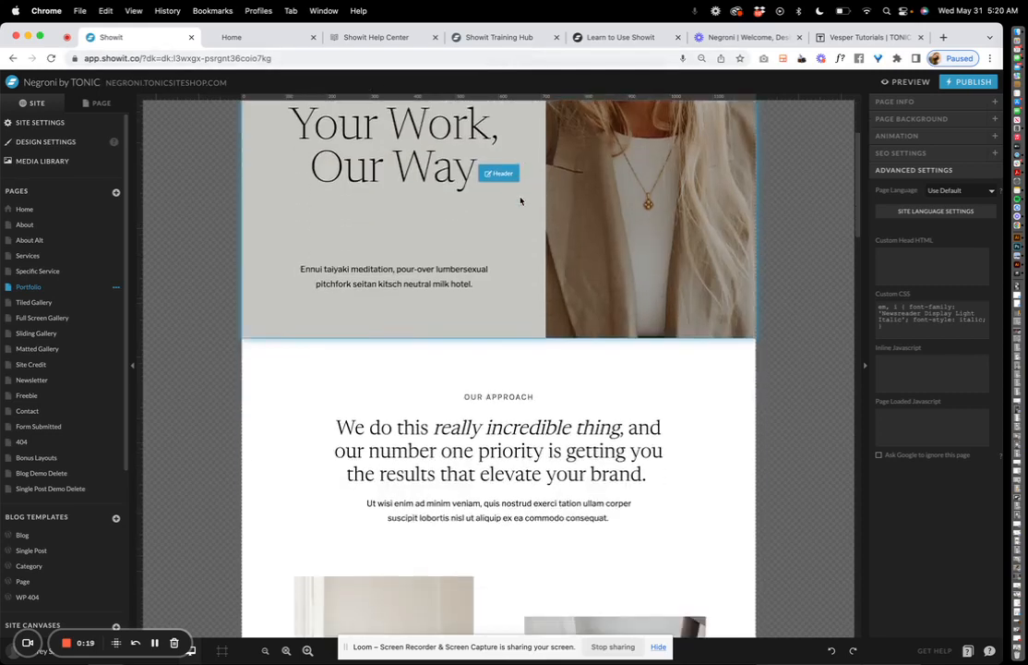
pyautogui.click(49, 210)
pyautogui.scroll(-15, 544, 353)
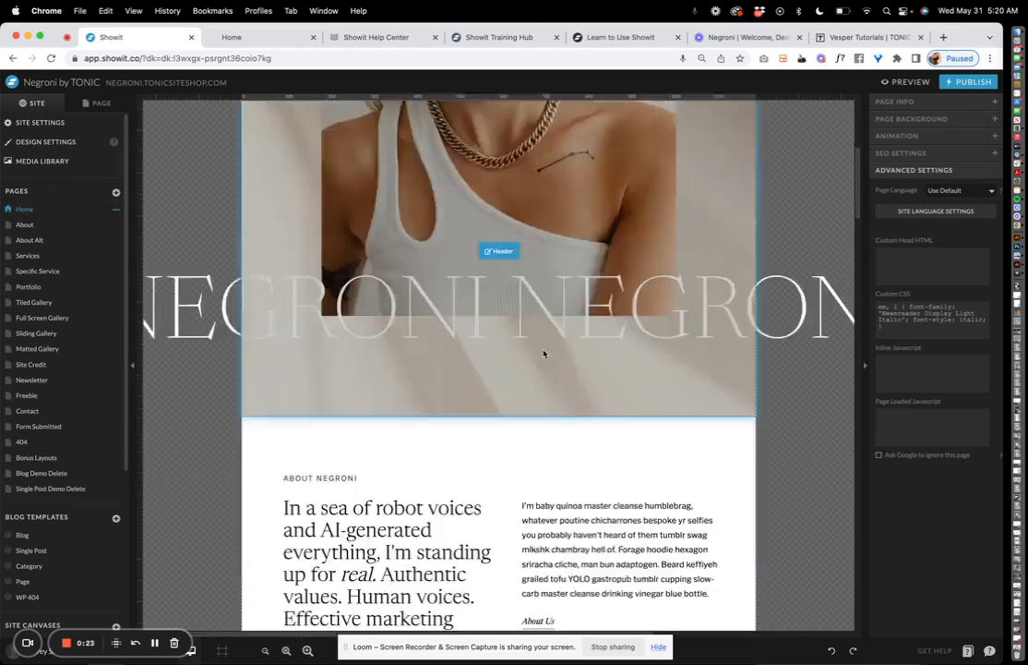
pyautogui.scroll(-10, 543, 353)
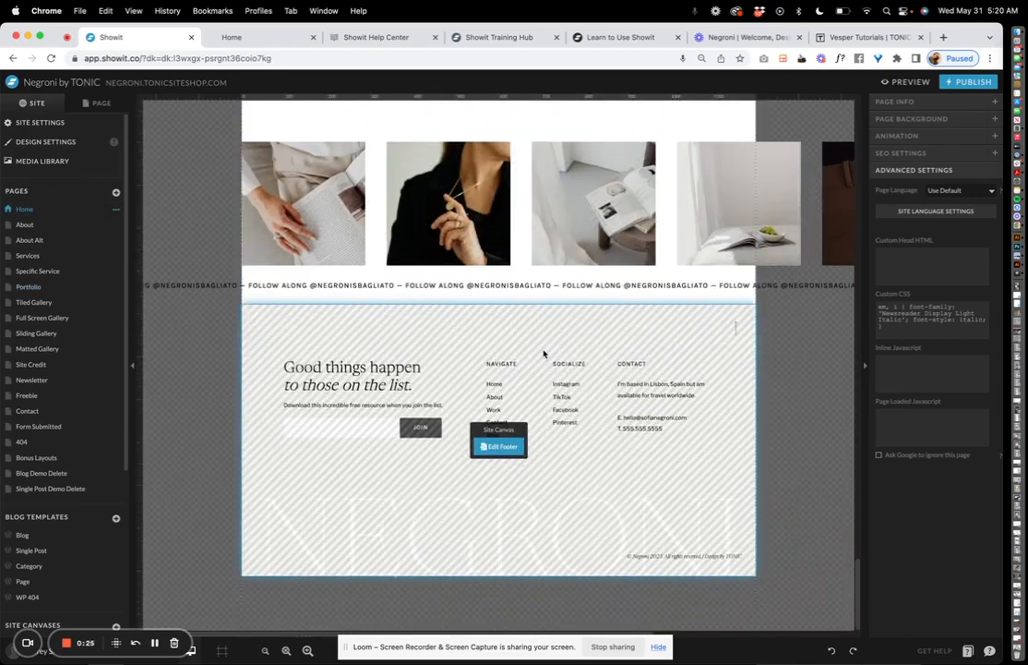
pyautogui.click(108, 107)
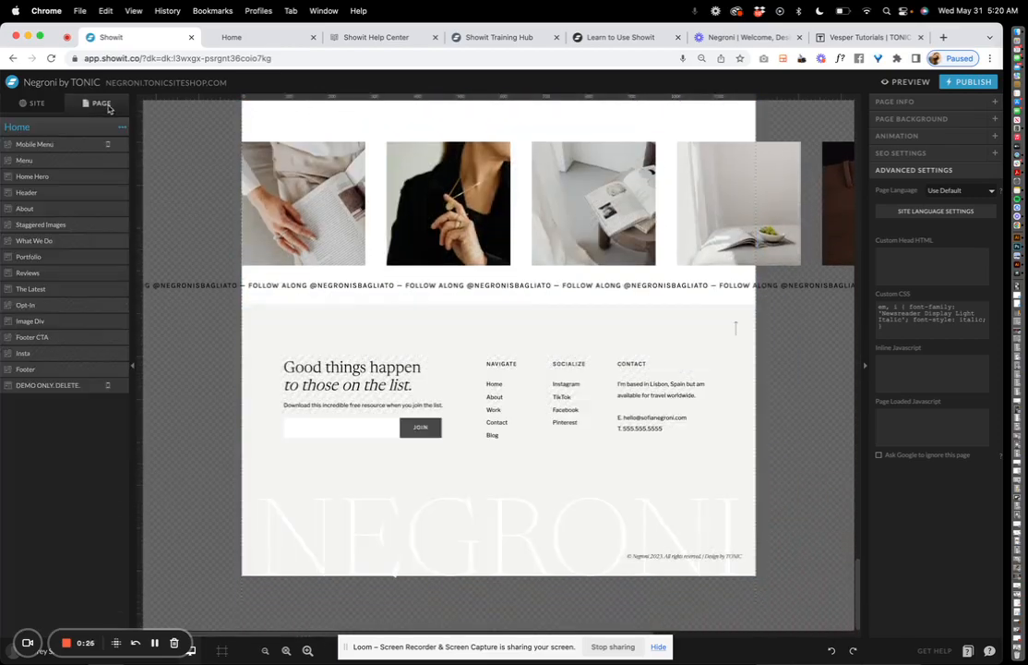
# Turn on Visible On Desktop for the DEMO ONLY. DELETE. section without deleting it
pyautogui.click(81, 387)
pyautogui.click(122, 386)
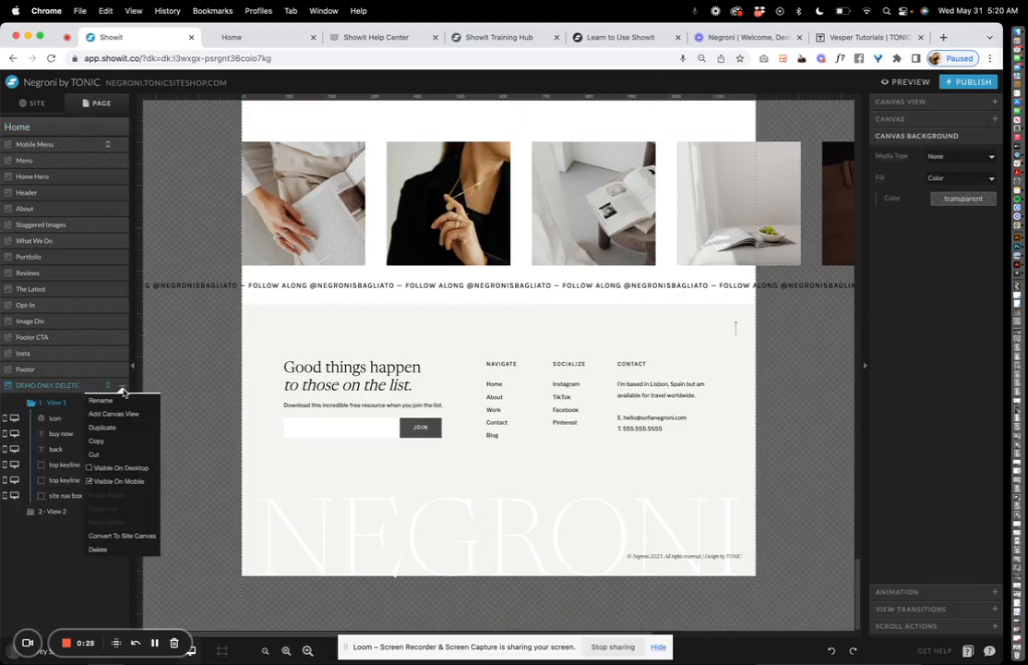
pyautogui.click(114, 469)
pyautogui.scroll(-3, 554, 370)
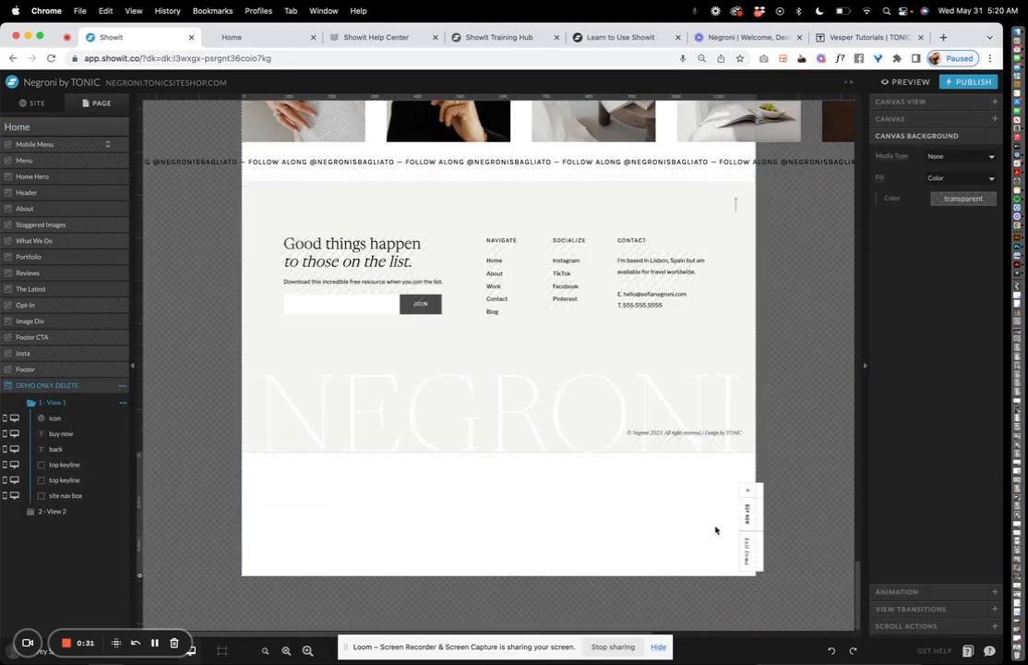
pyautogui.click(123, 386)
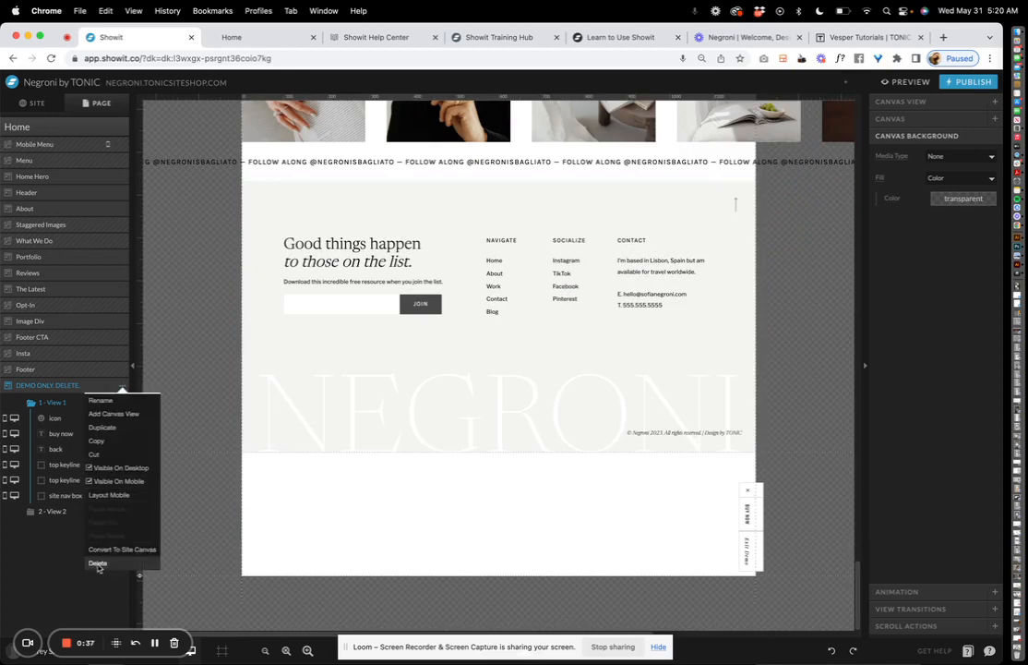
pyautogui.click(181, 407)
pyautogui.scroll(10, 282, 278)
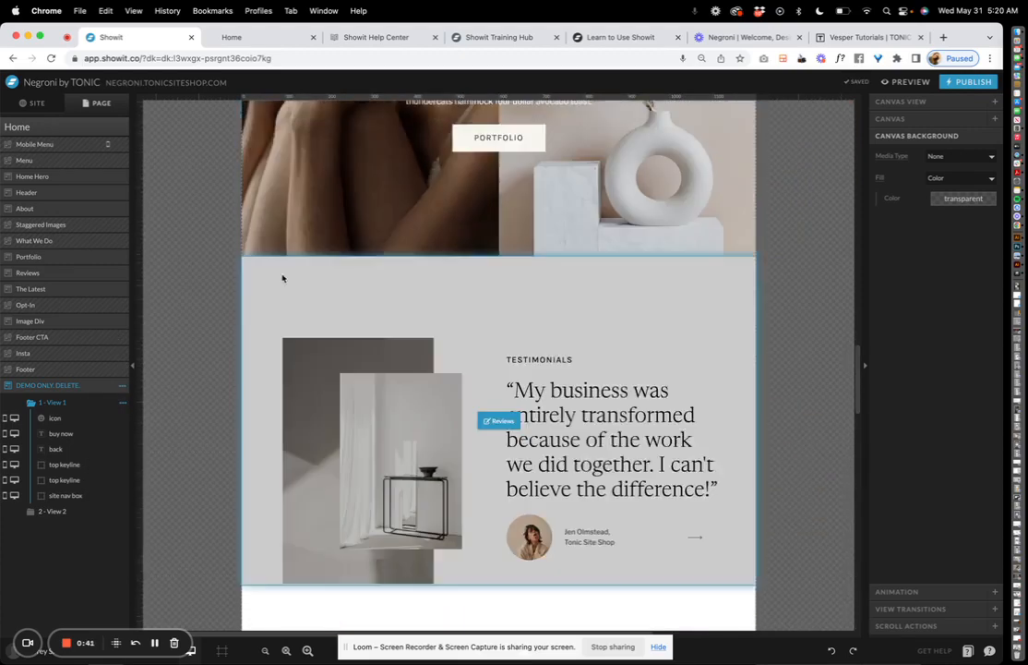
# Select the 'In a sea of robot voices' text and shrink the browser window
pyautogui.scroll(15, 284, 281)
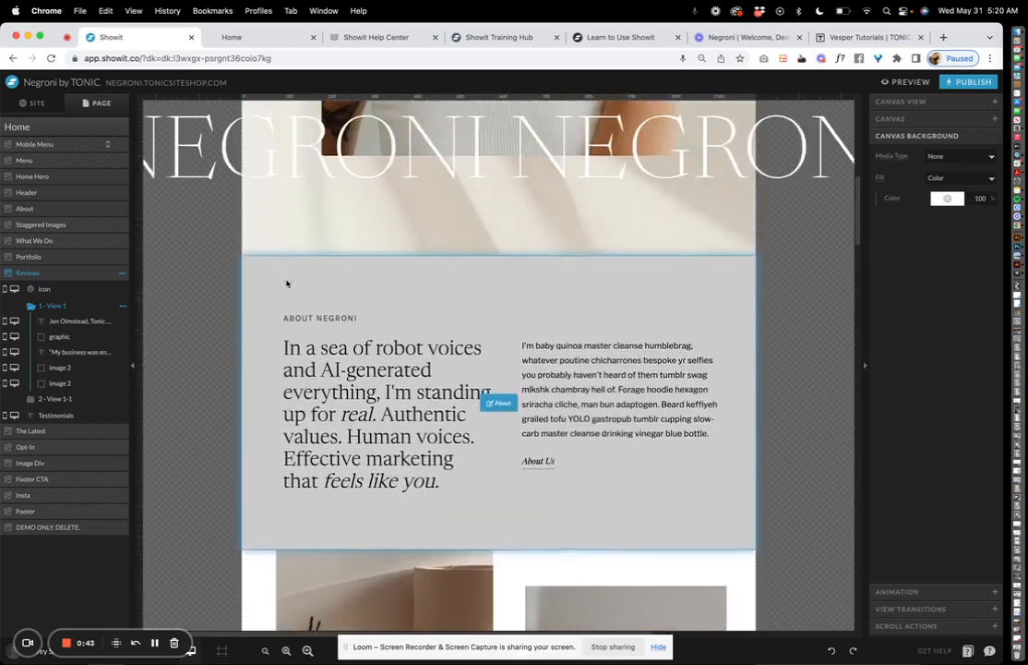
pyautogui.scroll(1, 286, 283)
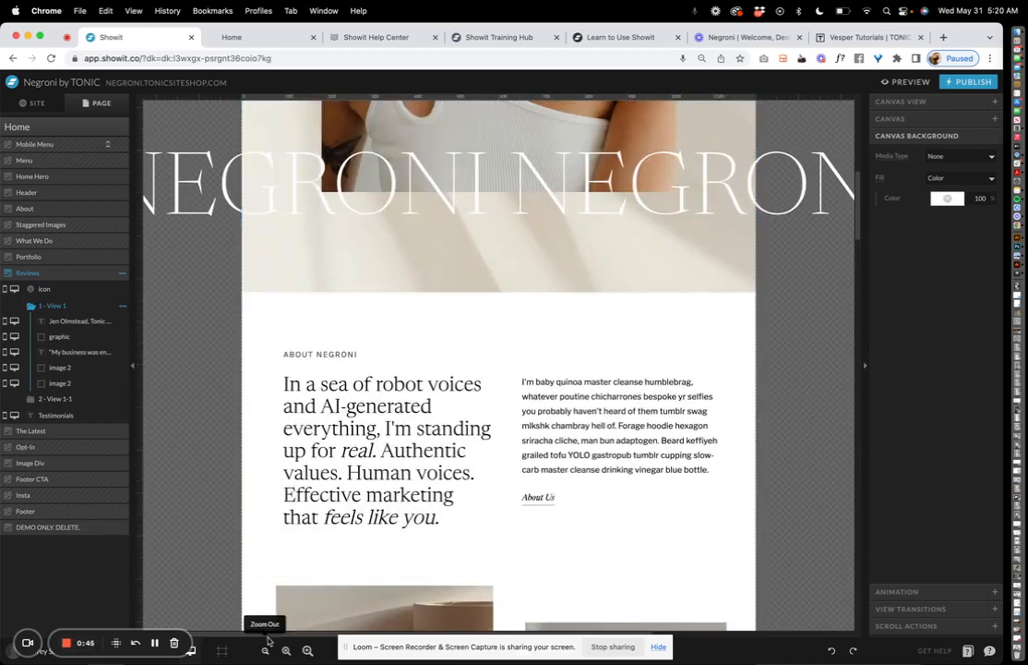
pyautogui.click(338, 424)
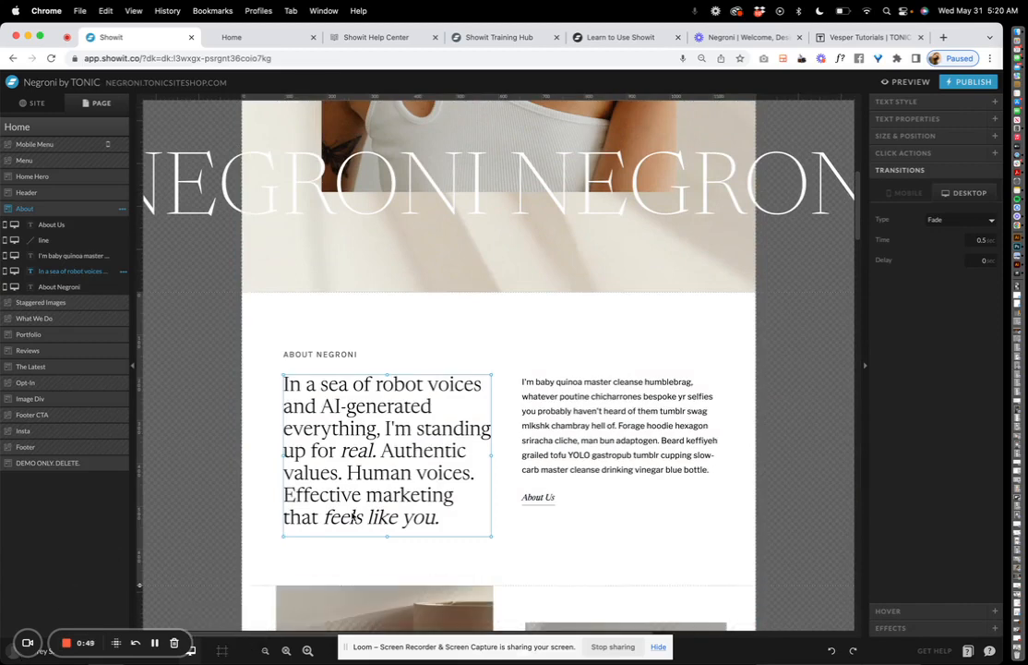
pyautogui.moveTo(1002, 661); pyautogui.dragTo(895, 596)
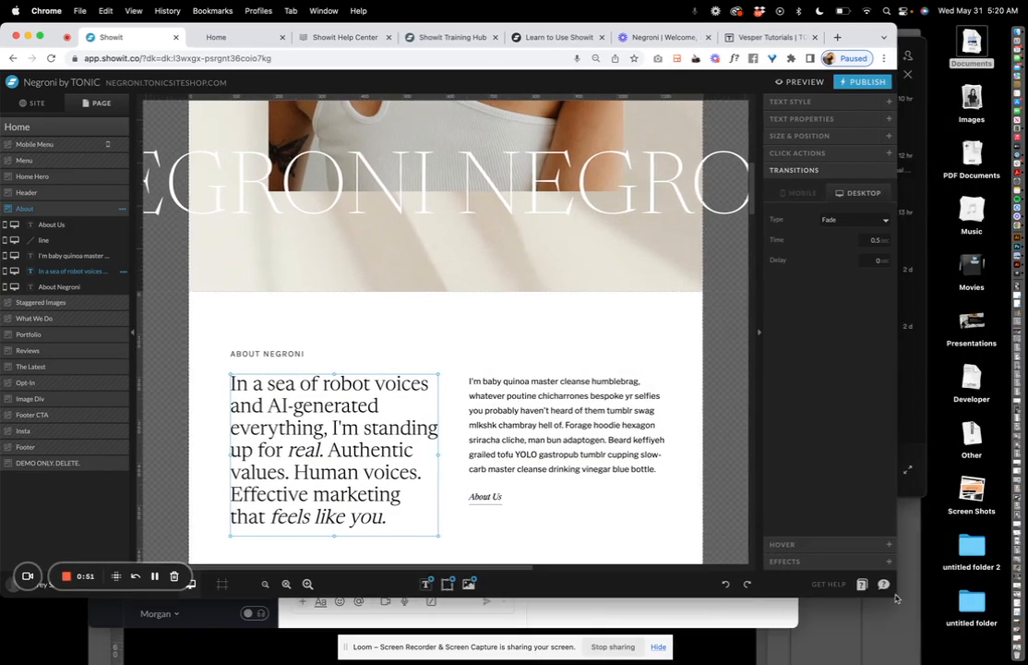
pyautogui.moveTo(118, 567); pyautogui.dragTo(145, 472)
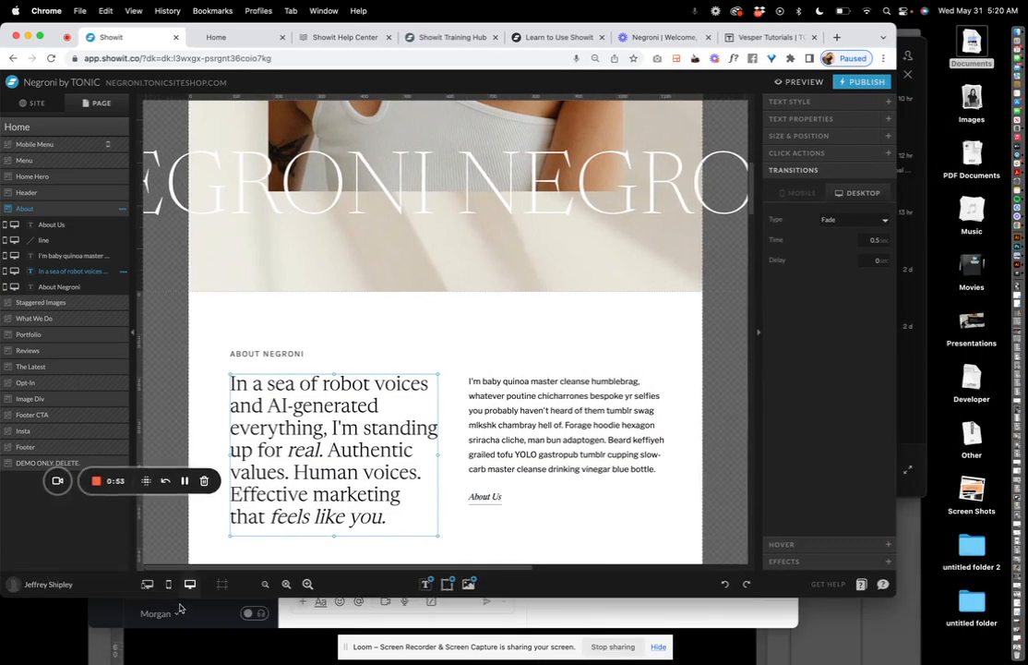
# Bring the mobile layout into view and select Home Hero and the Available for Hire text
pyautogui.scroll(-2, 176, 390)
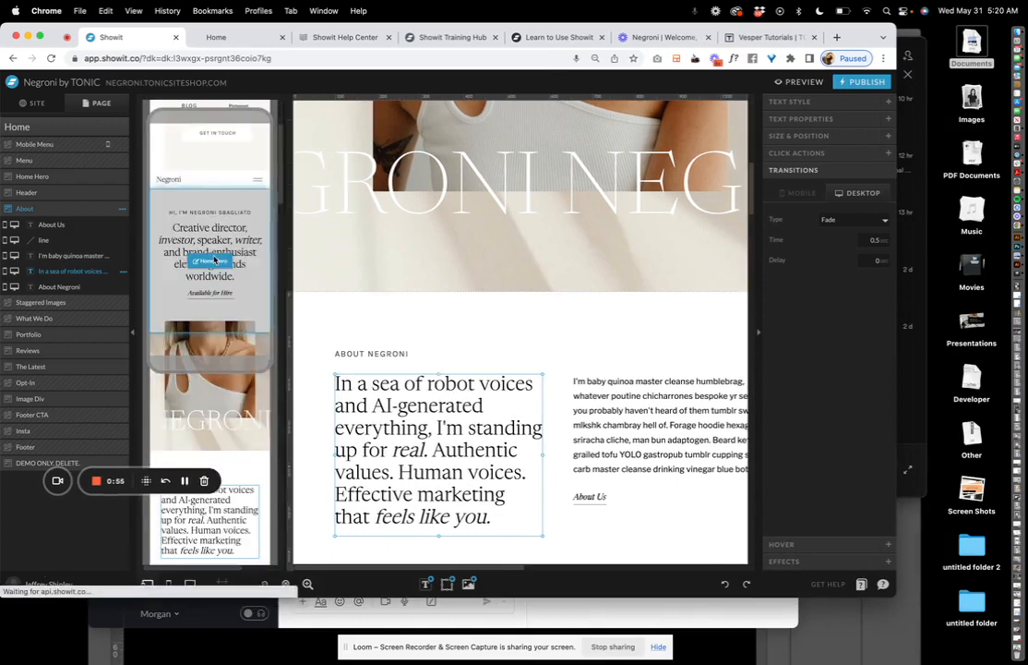
pyautogui.click(214, 259)
pyautogui.click(206, 294)
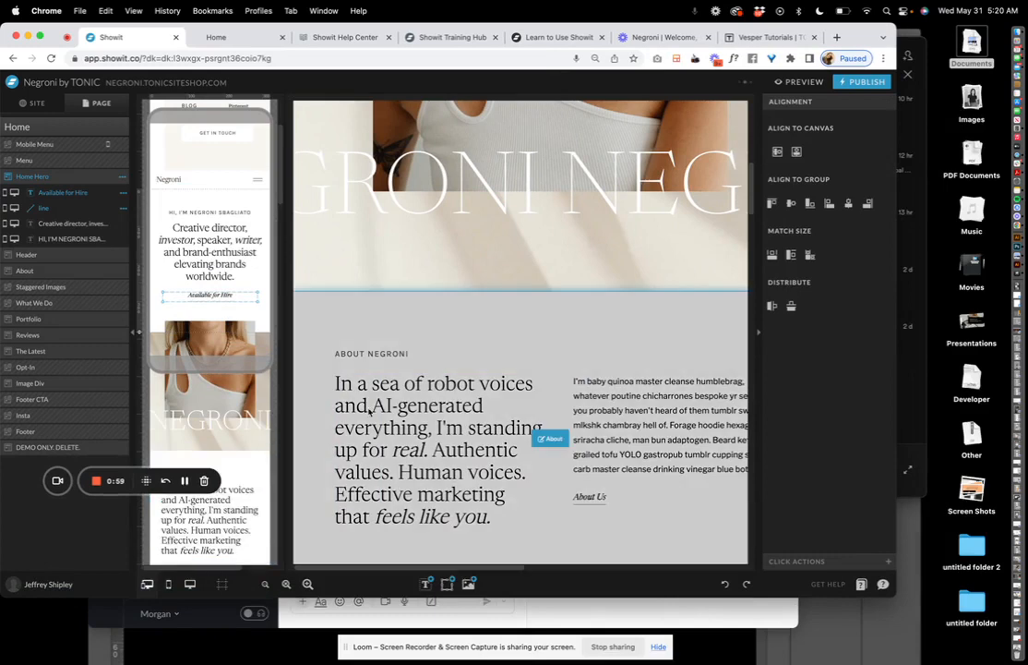
pyautogui.click(448, 406)
# Insert a short first-name introduction at the start of the desktop About paragraph
pyautogui.doubleClick(449, 407)
pyautogui.scroll(-4, 199, 268)
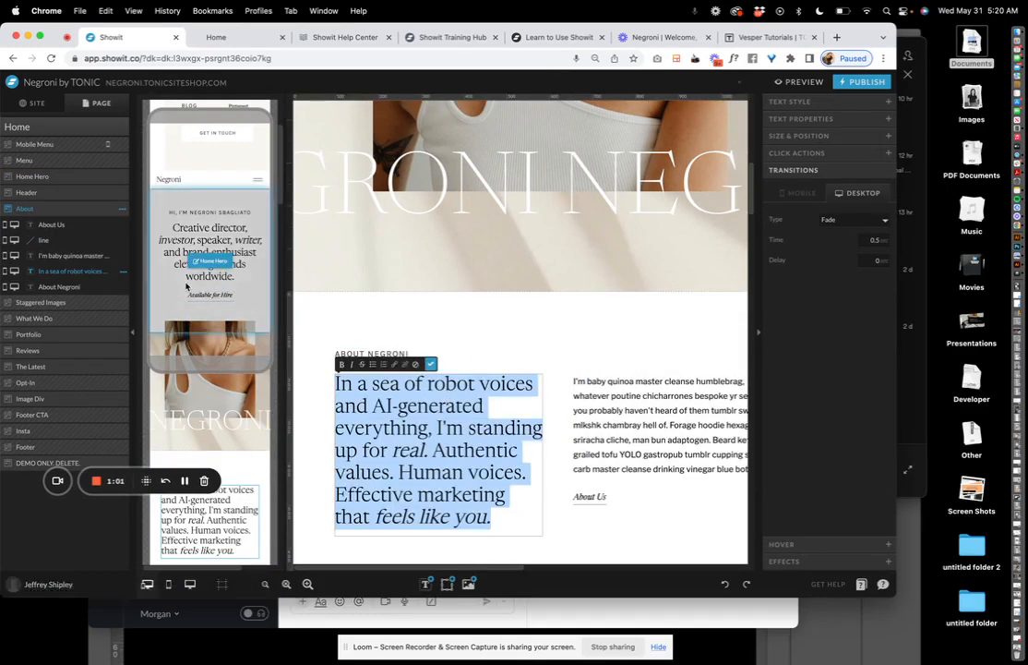
pyautogui.doubleClick(187, 283)
pyautogui.doubleClick(468, 398)
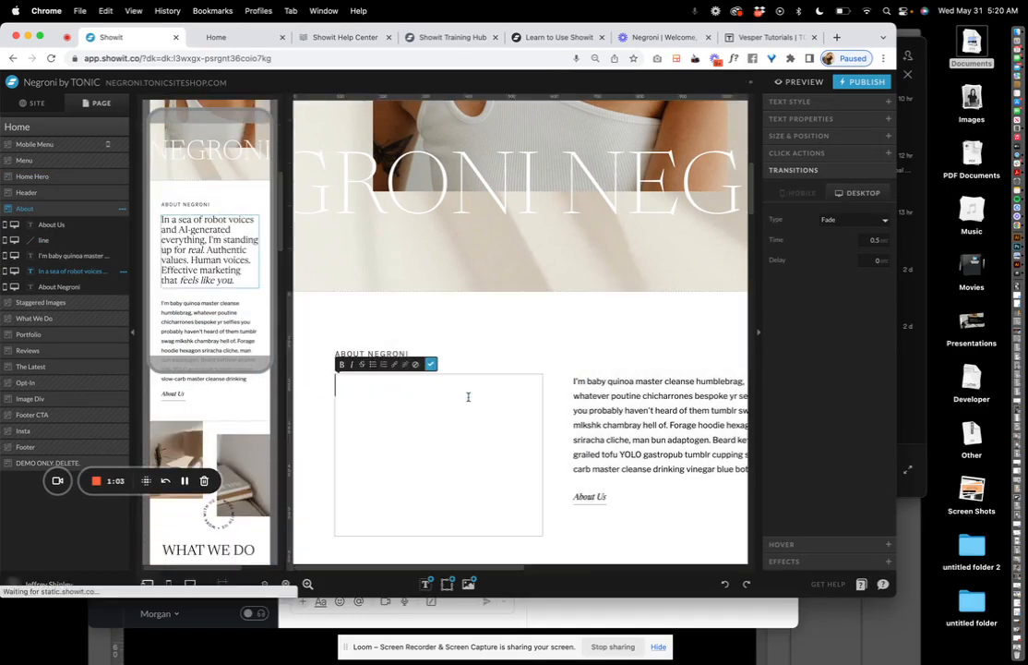
pyautogui.click(339, 385)
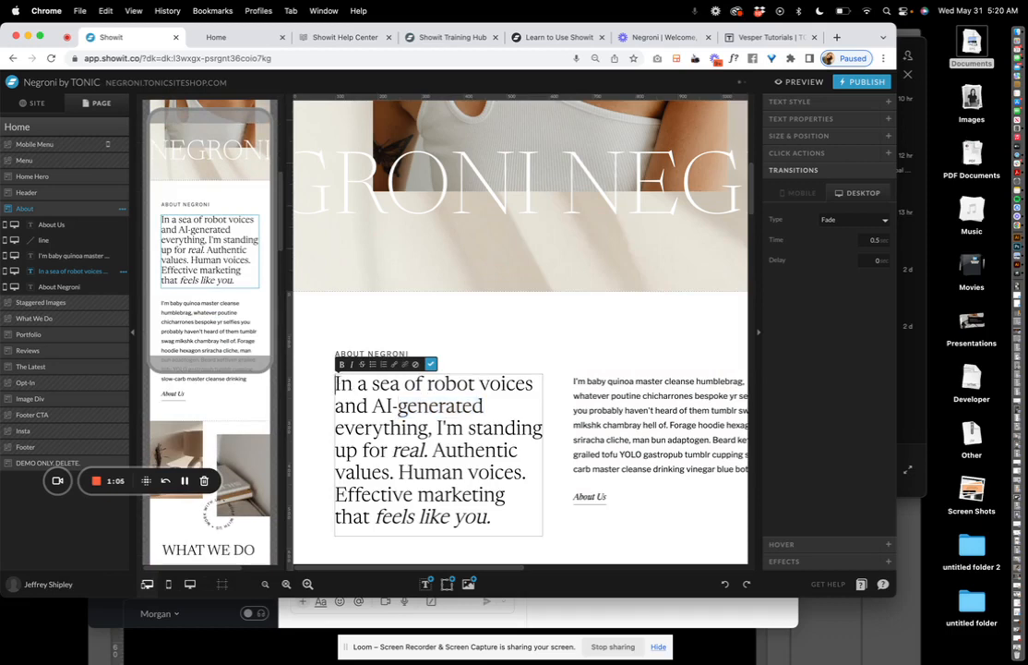
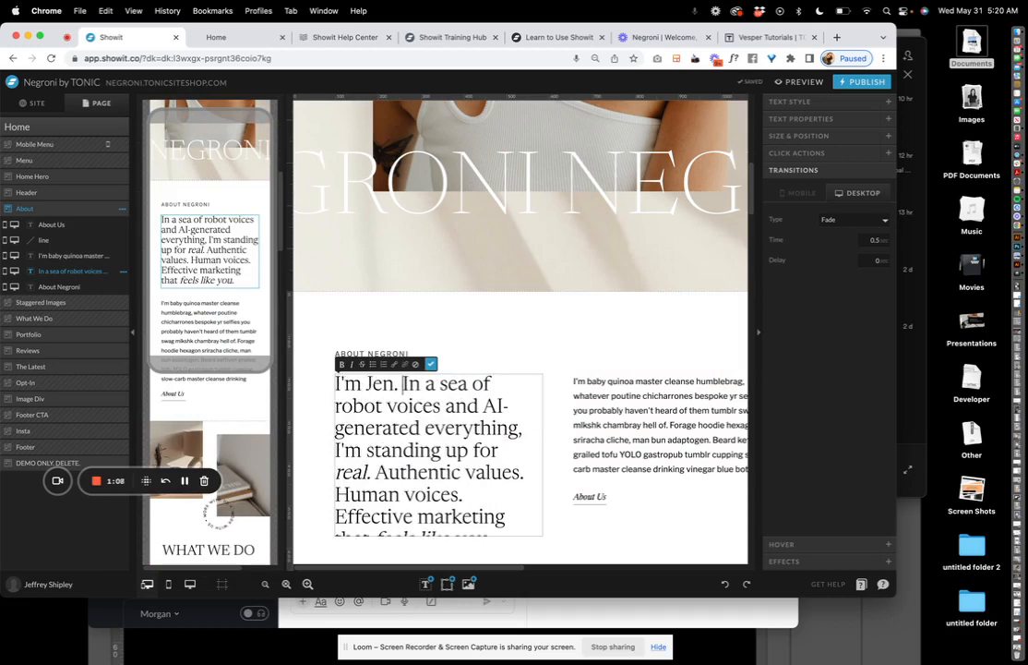
pyautogui.click(430, 364)
# Check the mobile About paragraph, then select the Header section
pyautogui.click(188, 248)
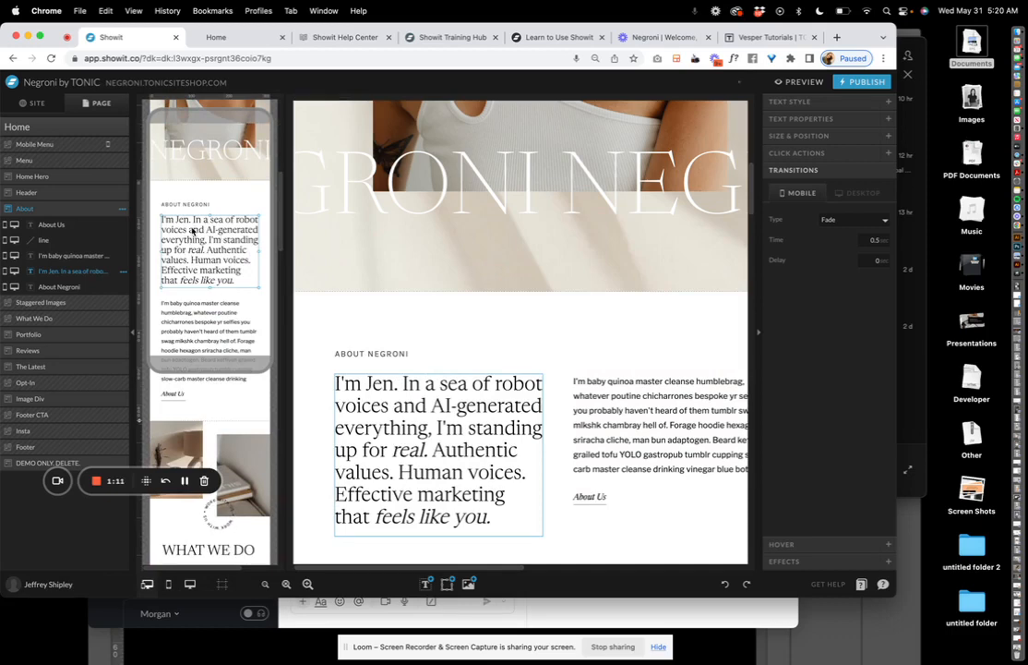
pyautogui.scroll(-3, 192, 229)
pyautogui.scroll(4, 194, 229)
pyautogui.click(199, 216)
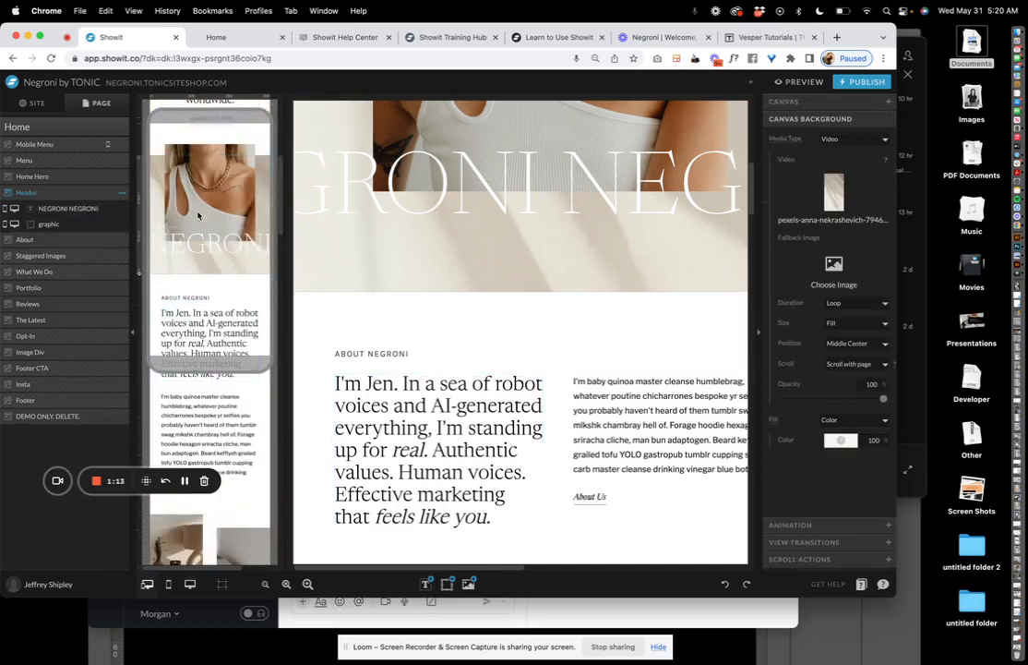
# Replace the Header background video with the pexels-anna-nekrashevich clip from the library
pyautogui.click(833, 191)
pyautogui.click(766, 202)
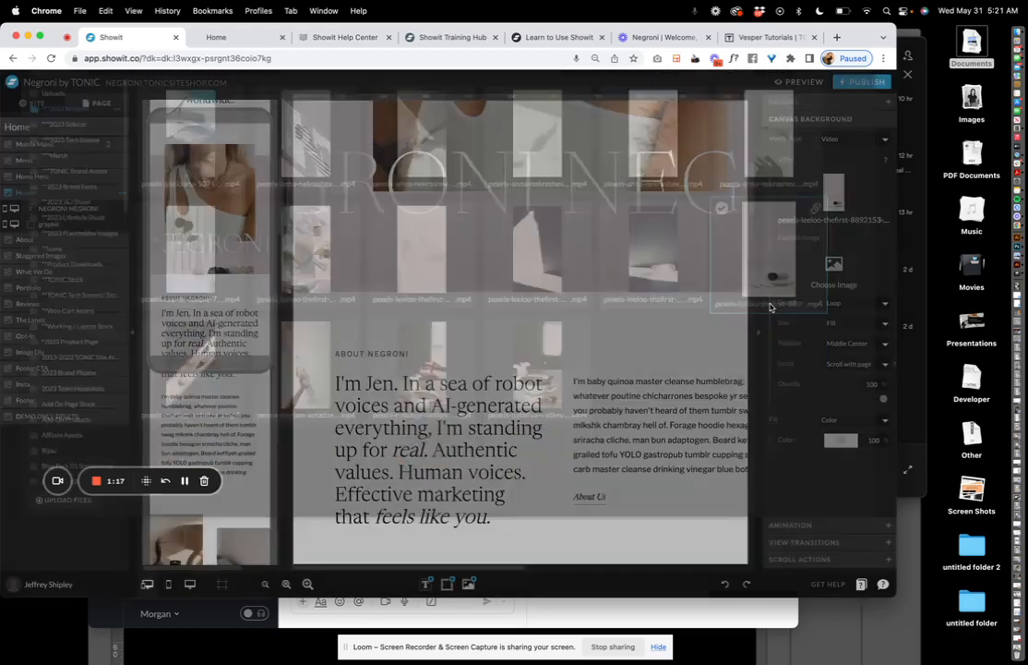
pyautogui.scroll(2, 597, 203)
pyautogui.press('super+z')
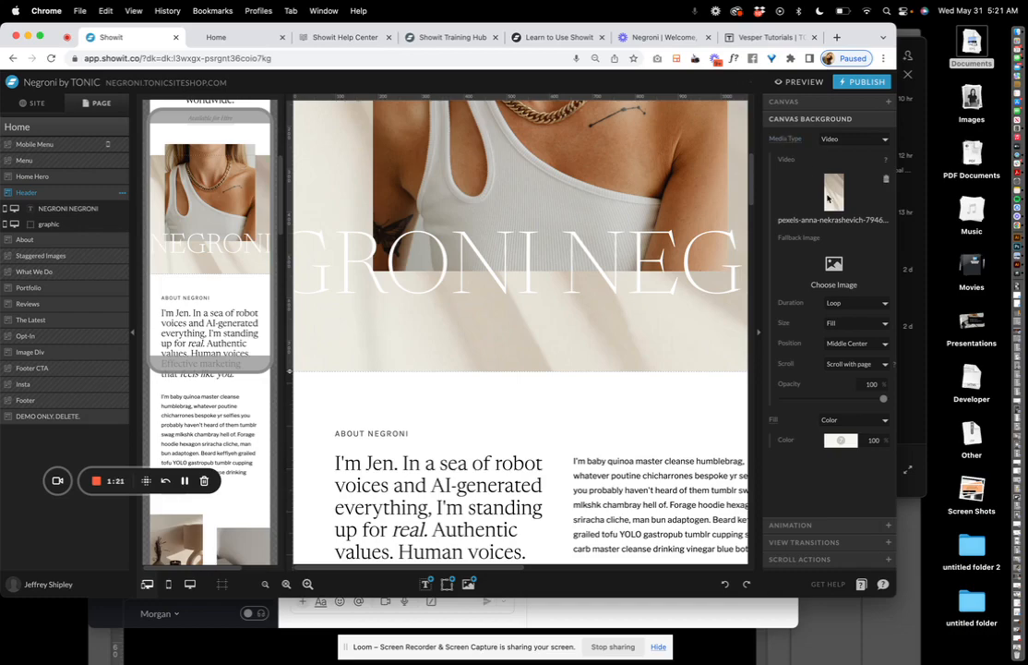
pyautogui.click(831, 193)
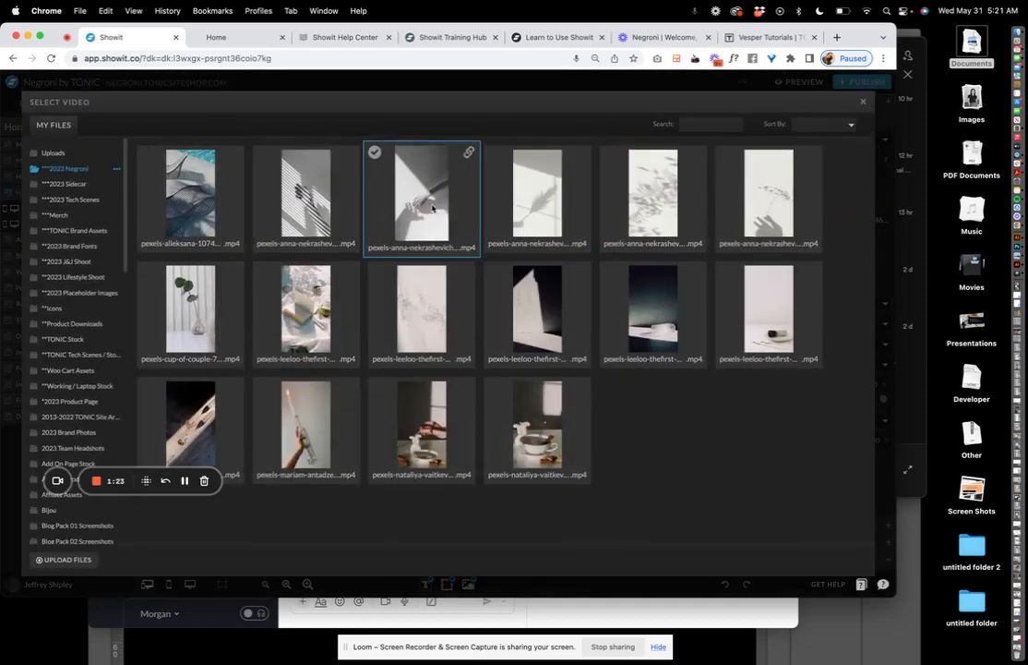
pyautogui.click(432, 209)
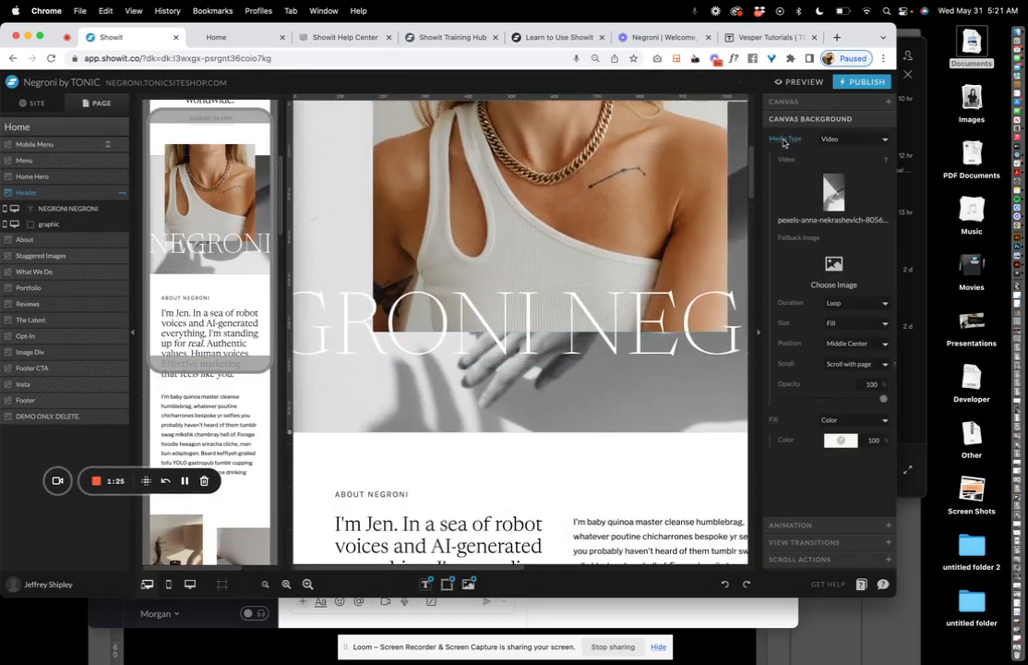
# Separate the Header's mobile and desktop background settings, then undo that change
pyautogui.click(785, 139)
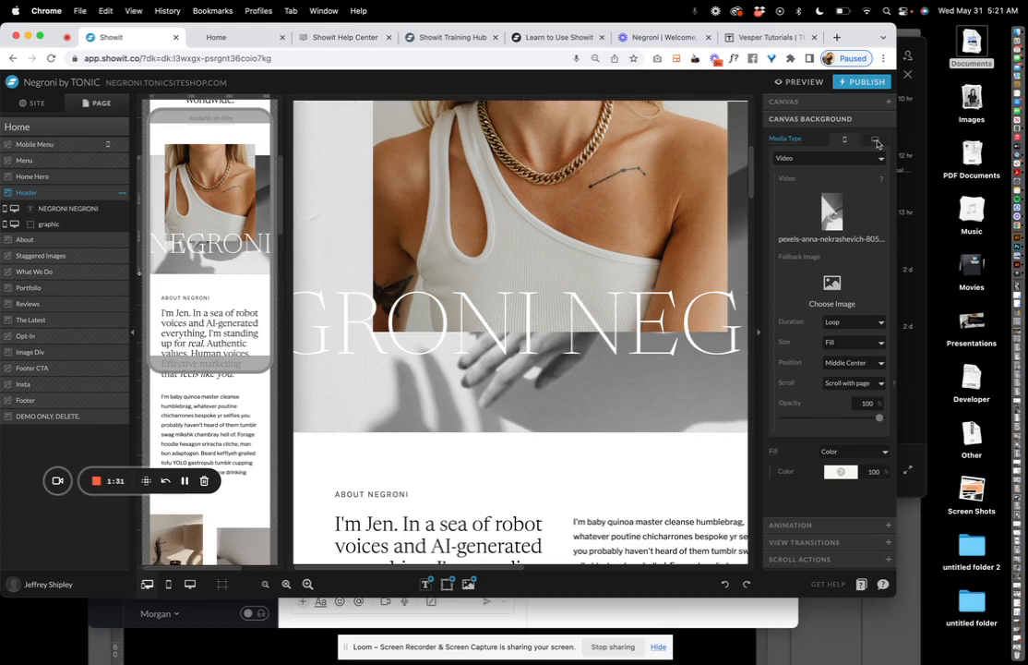
pyautogui.click(878, 144)
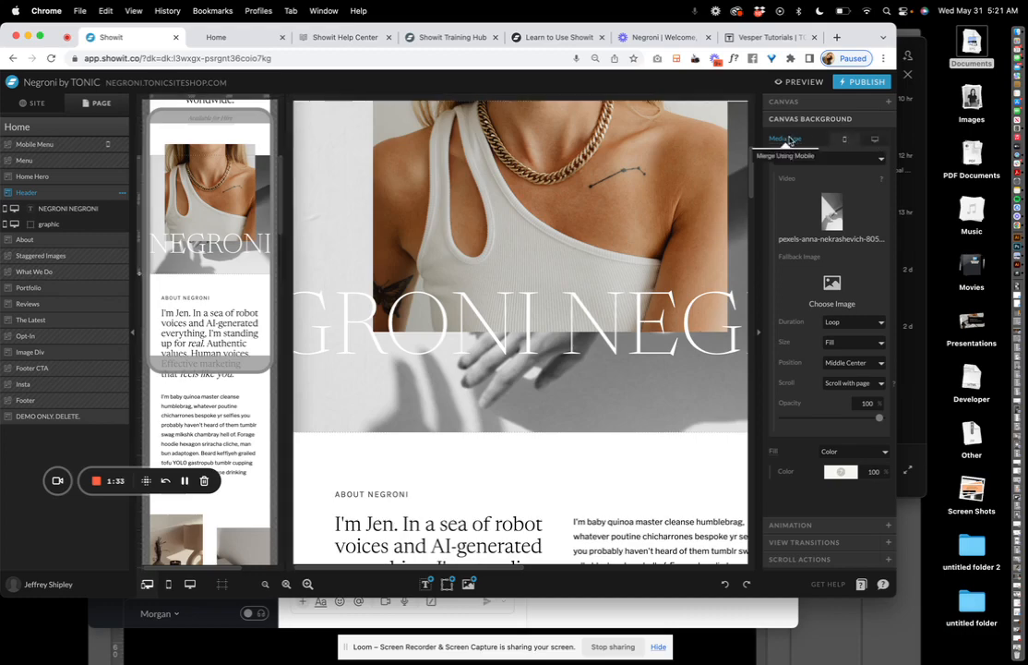
pyautogui.click(616, 437)
pyautogui.click(618, 408)
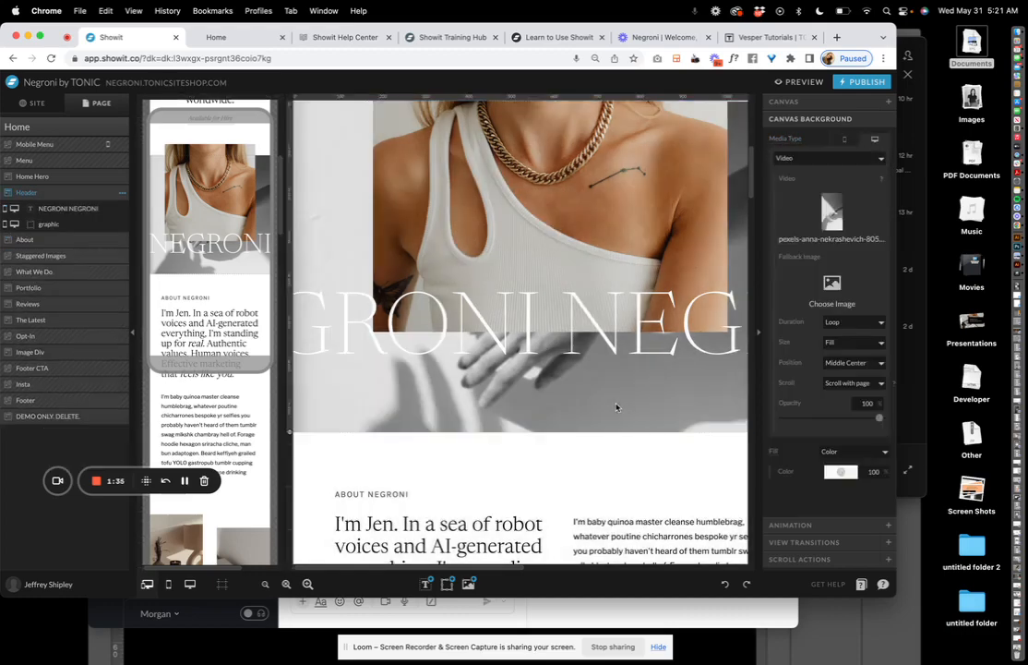
pyautogui.press('super+z')
pyautogui.scroll(-5, 490, 431)
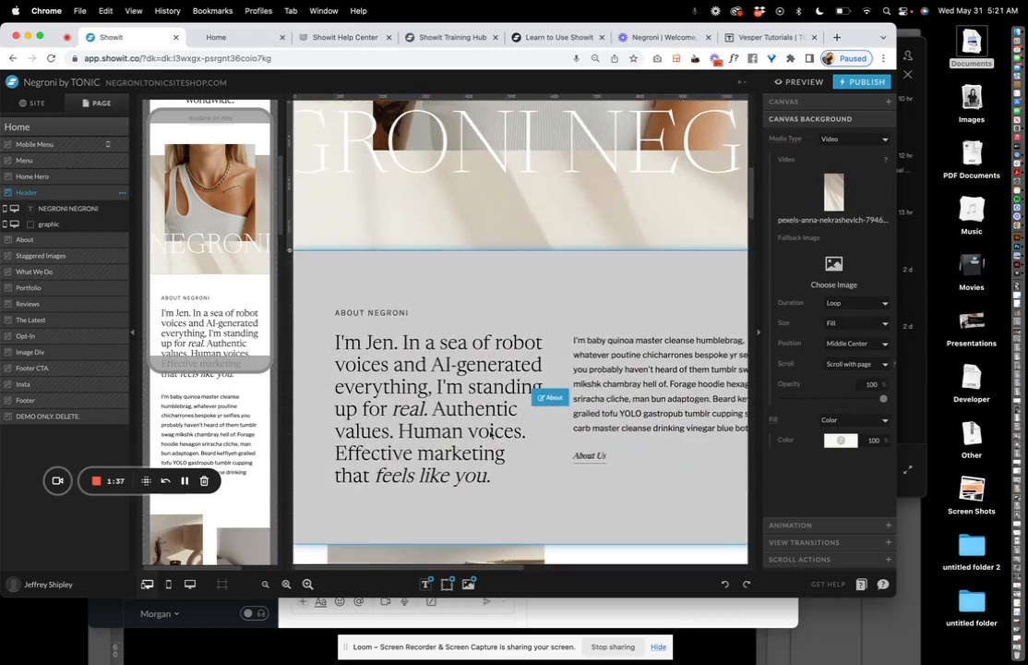
# Add the surname after the first name in the large About paragraph
pyautogui.click(490, 431)
pyautogui.scroll(-10, 491, 431)
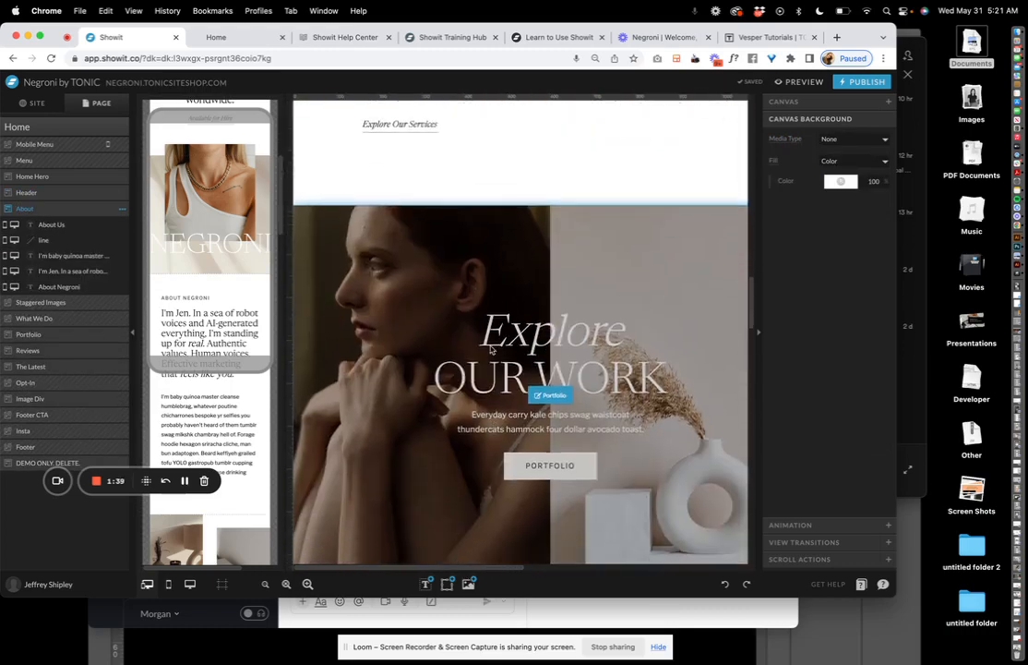
pyautogui.click(490, 258)
pyautogui.click(211, 334)
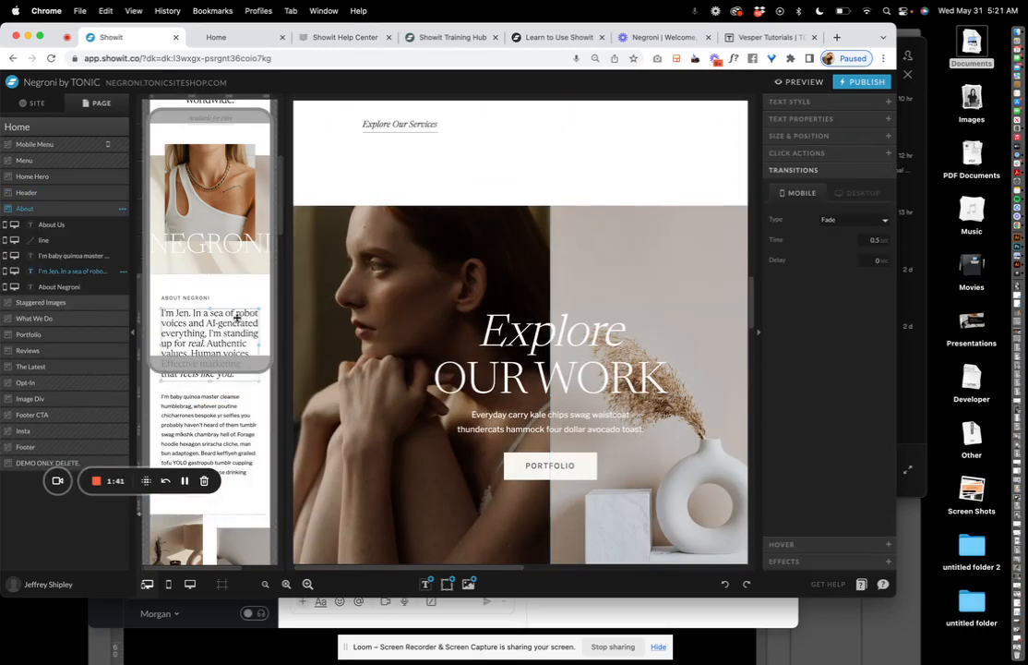
pyautogui.scroll(-2, 211, 276)
pyautogui.scroll(15, 549, 132)
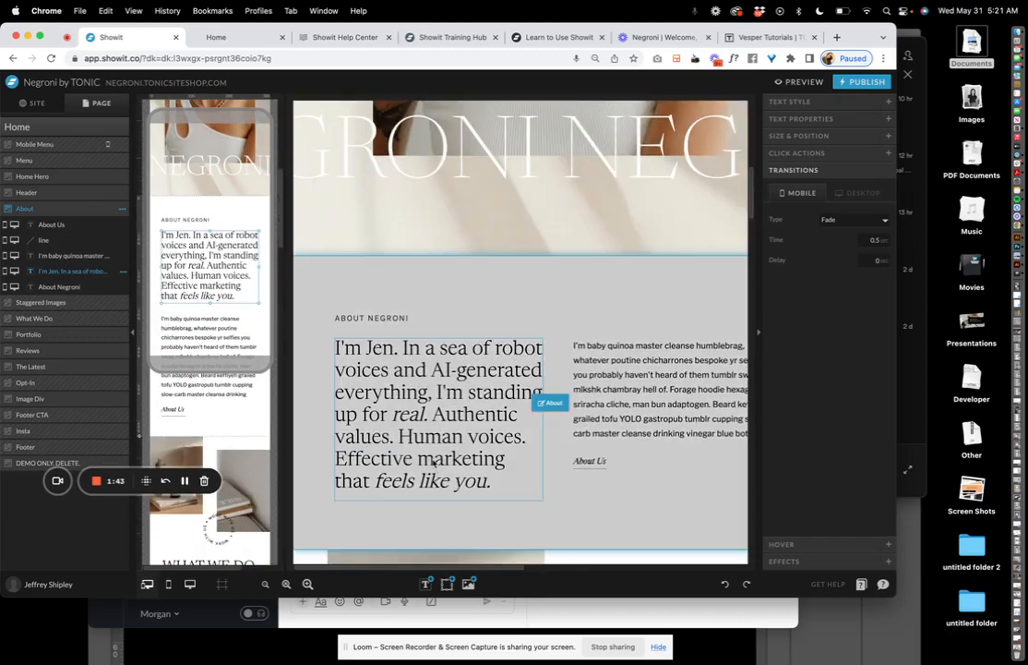
pyautogui.doubleClick(416, 427)
pyautogui.click(397, 348)
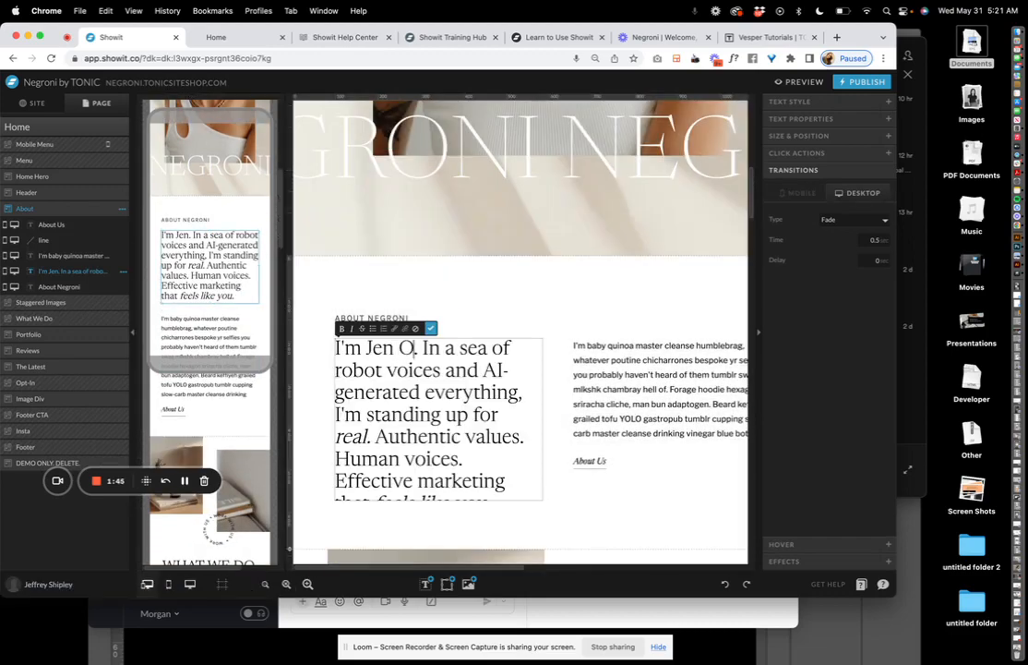
pyautogui.click(551, 300)
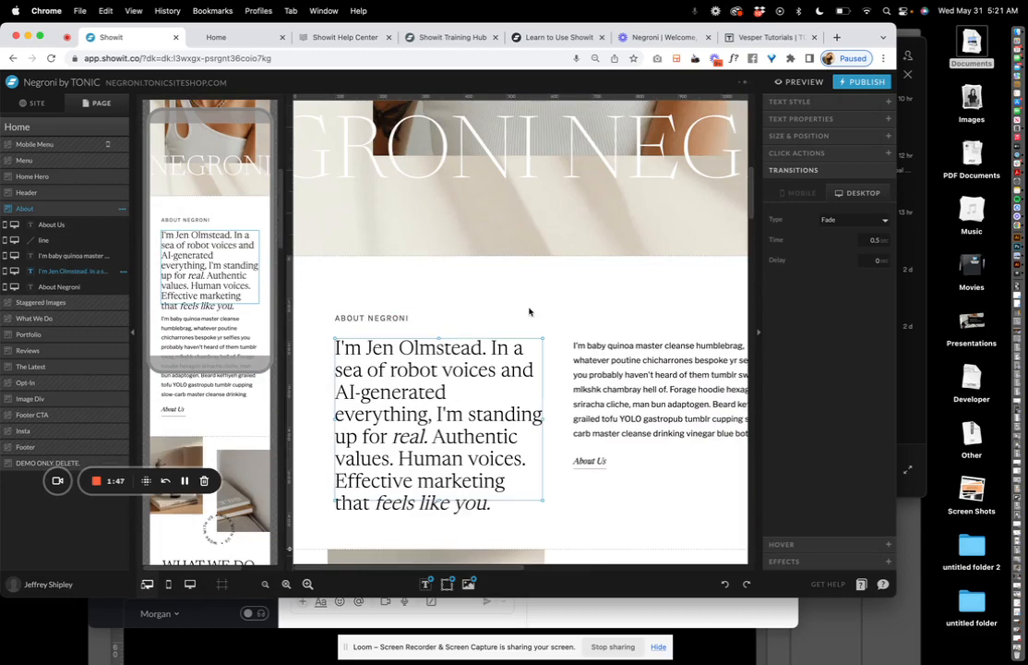
# Append ', graphic designer.' after the surname in the About paragraph
pyautogui.doubleClick(431, 358)
pyautogui.click(482, 350)
pyautogui.write(',. gr')
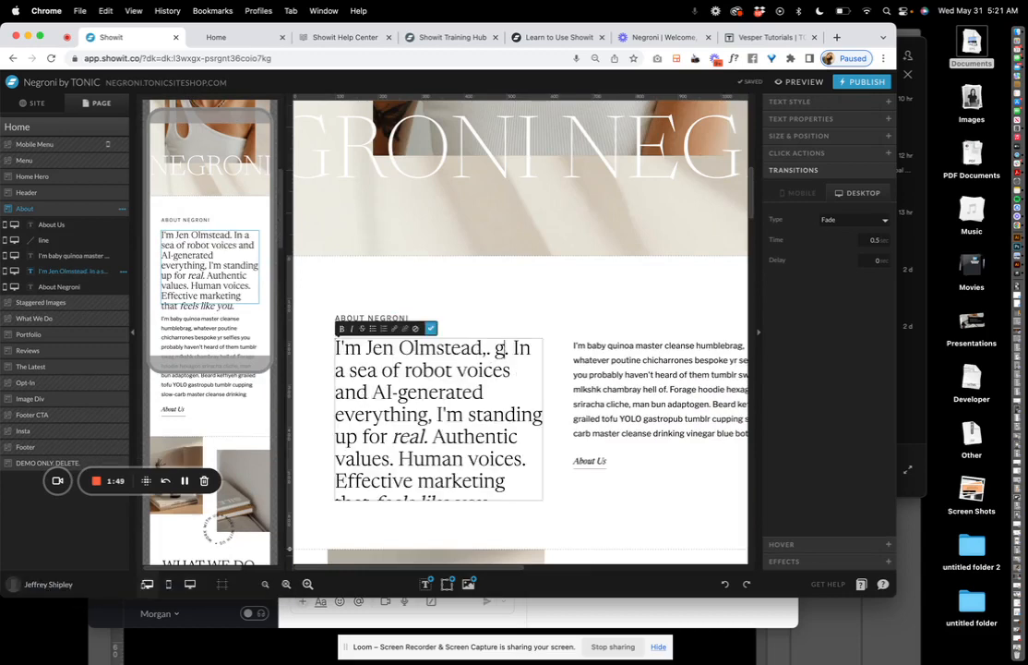
pyautogui.press('BackSpace')
pyautogui.press('BackSpace')
pyautogui.press('BackSpace')
pyautogui.press('BackSpace')
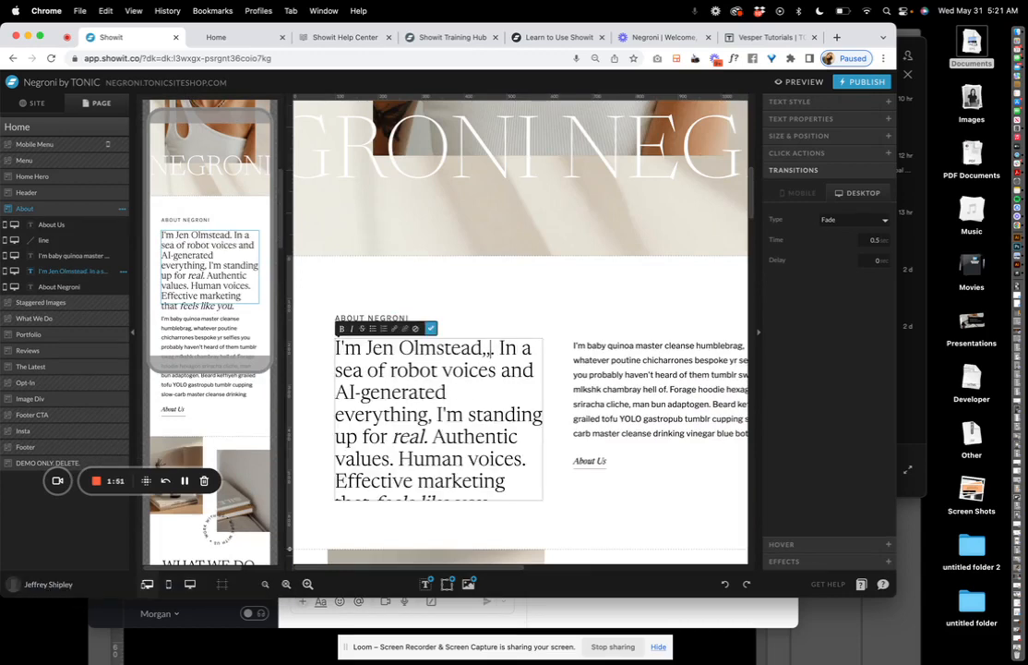
pyautogui.write(', graphic designer..')
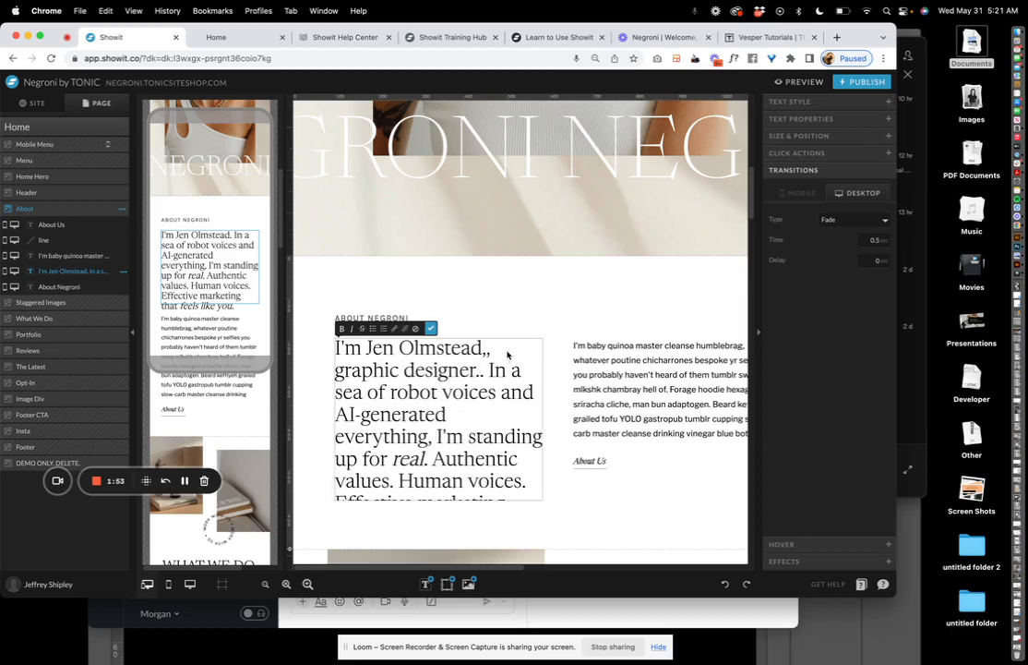
pyautogui.press('BackSpace')
pyautogui.click(522, 312)
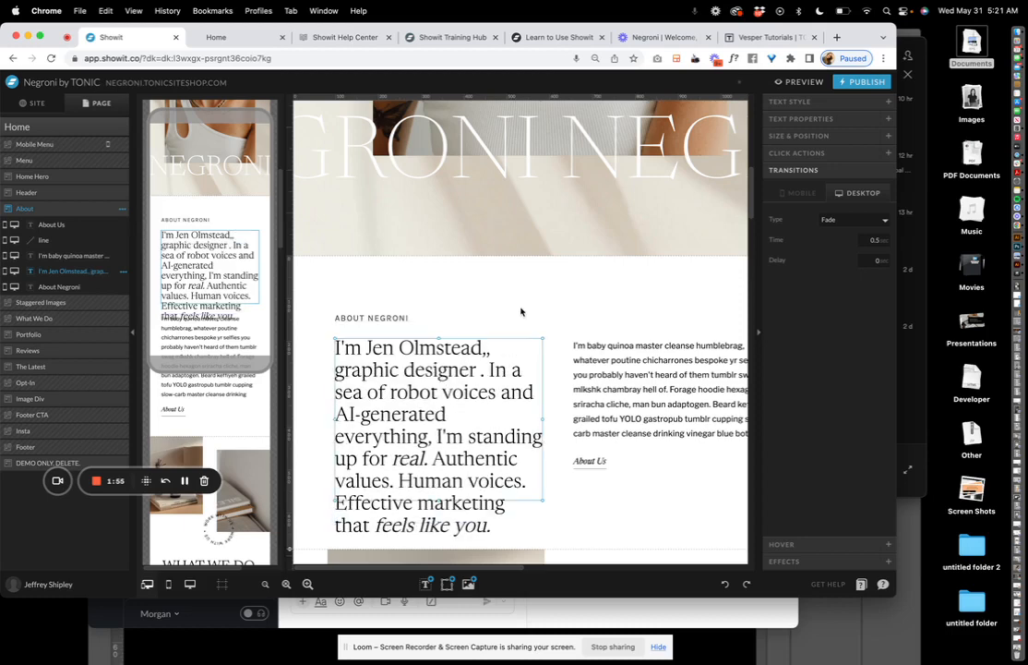
# Drag the About section's bottom edge down to make it slightly taller
pyautogui.scroll(-2, 544, 397)
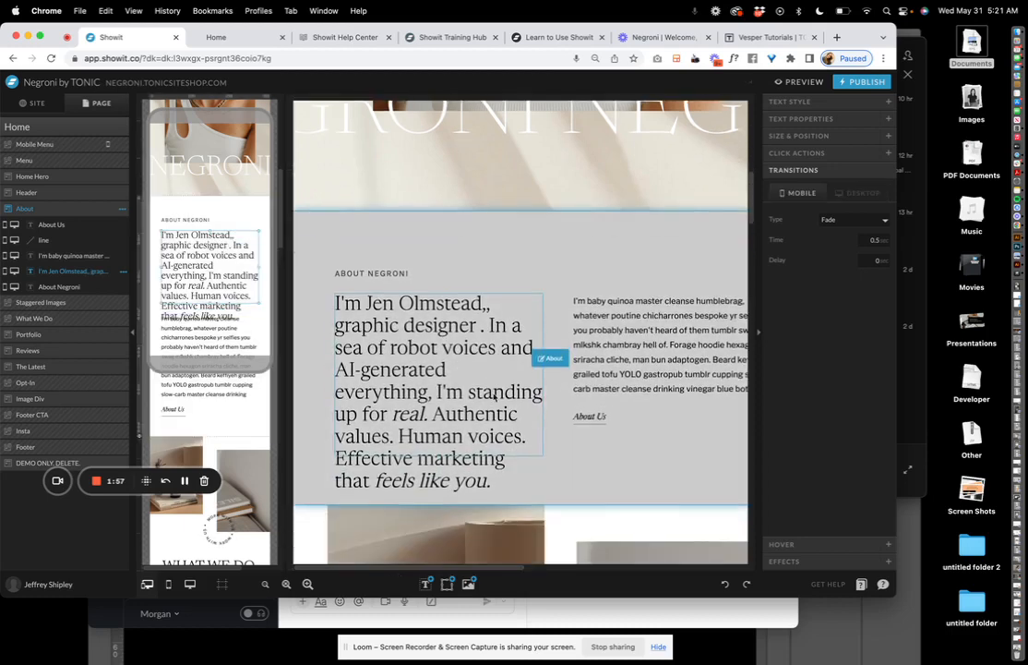
pyautogui.moveTo(289, 504); pyautogui.dragTo(289, 525)
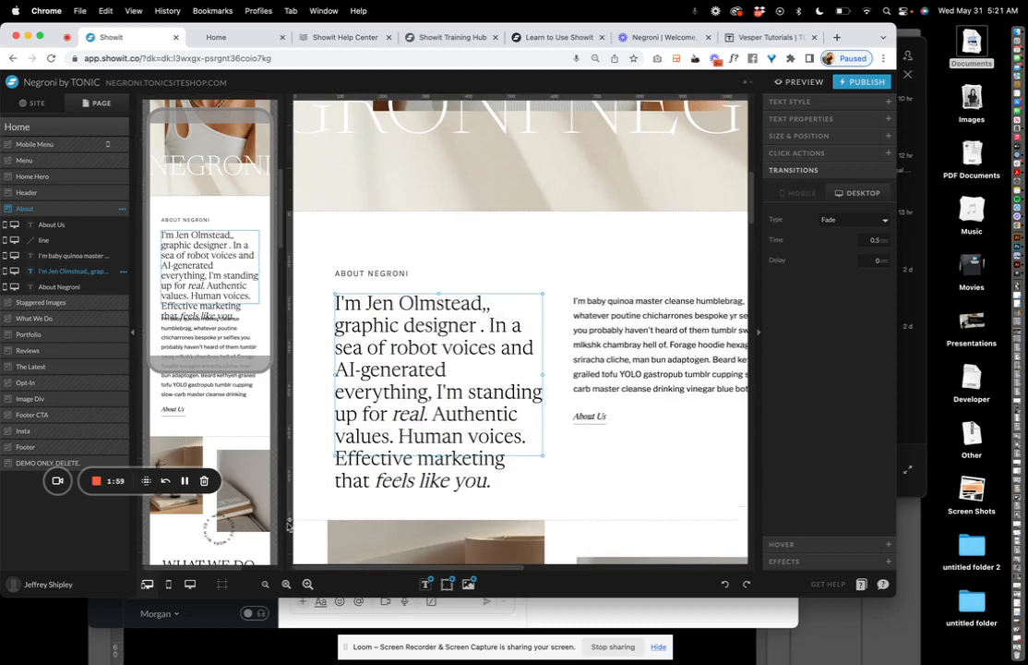
pyautogui.click(224, 272)
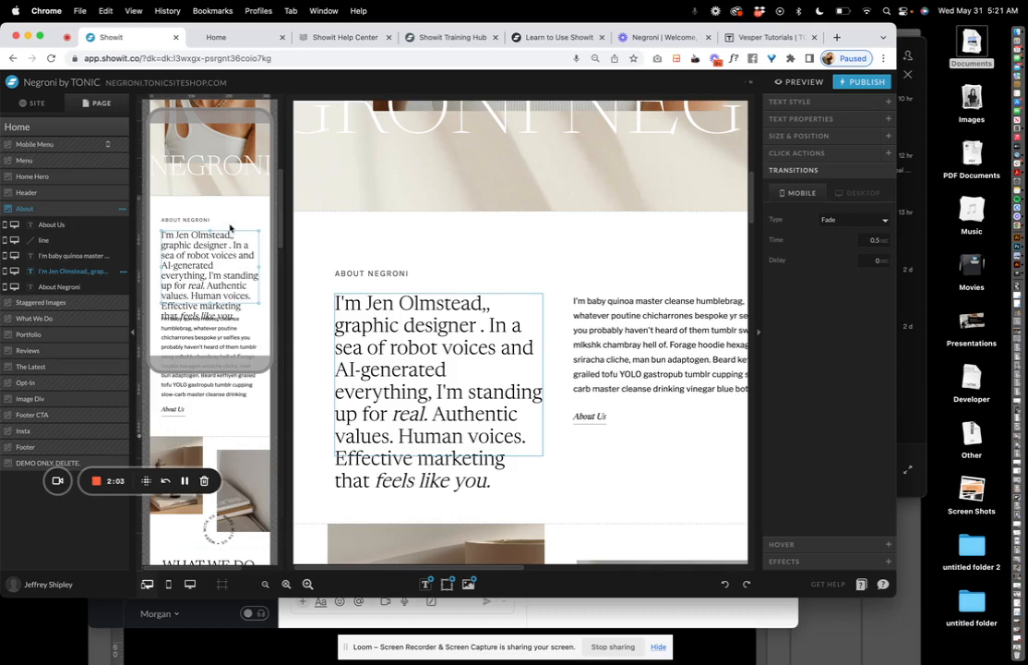
pyautogui.click(455, 305)
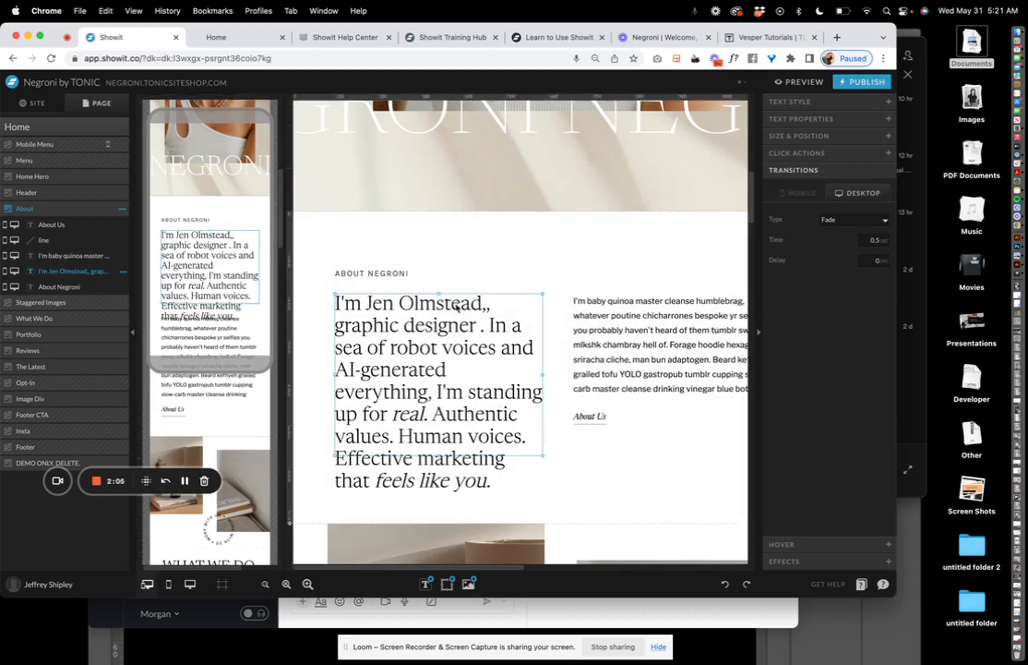
# Undo the job title, surname and name introduction, then show the paragraph's Text Style
pyautogui.press('super+z')
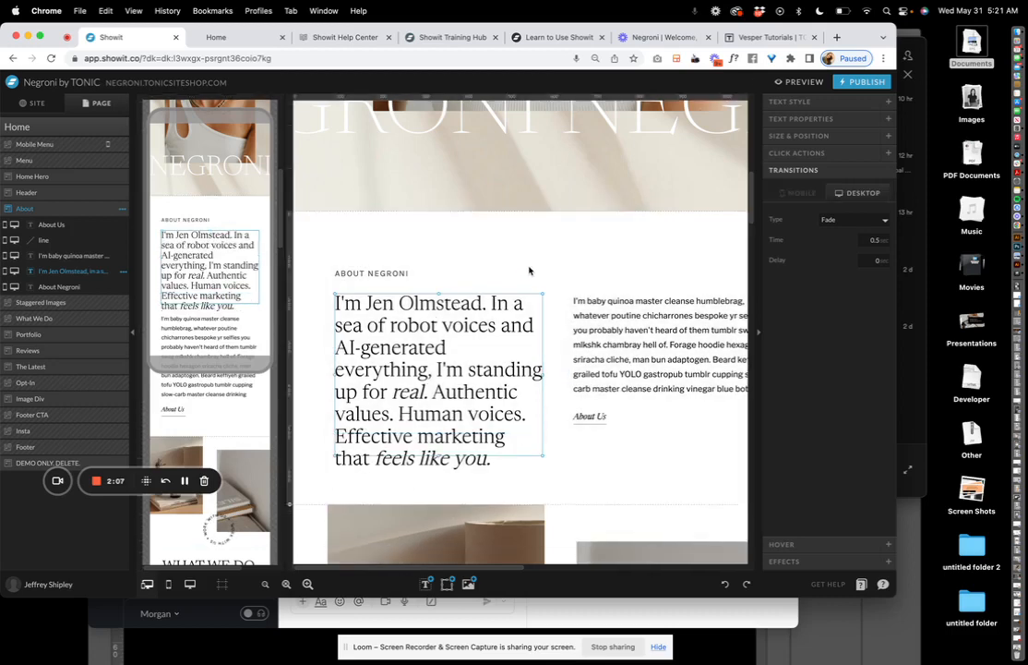
pyautogui.press('super+z')
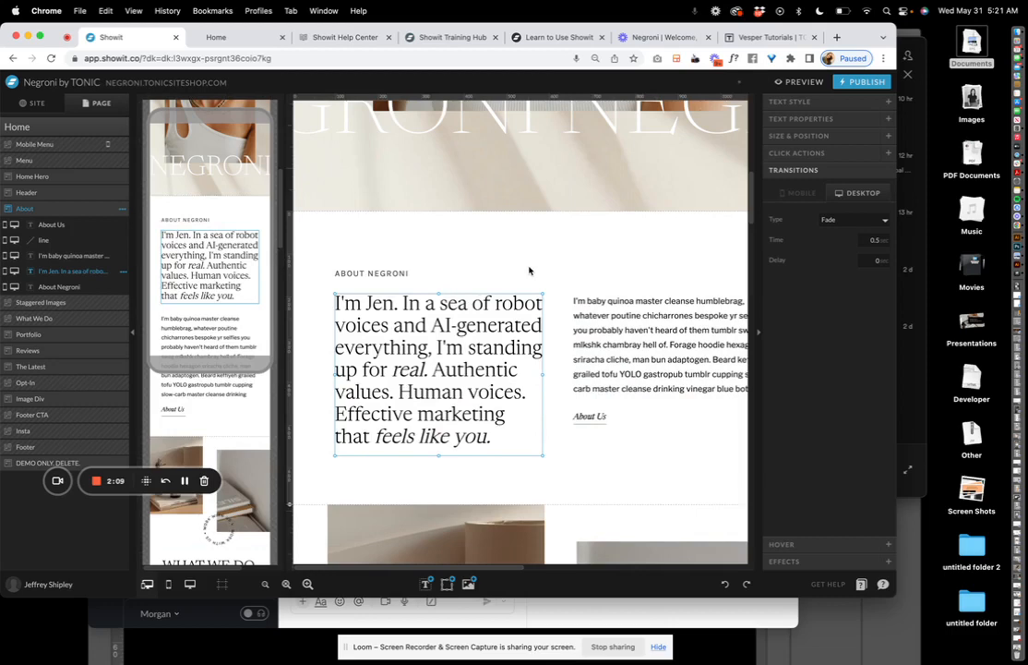
pyautogui.press('super+z')
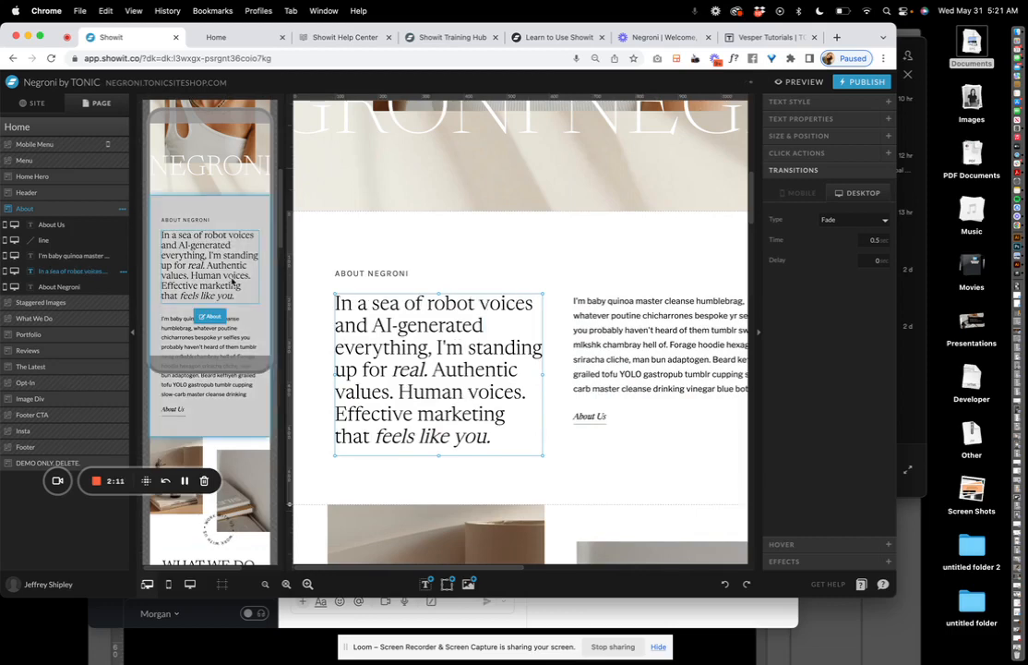
pyautogui.click(225, 285)
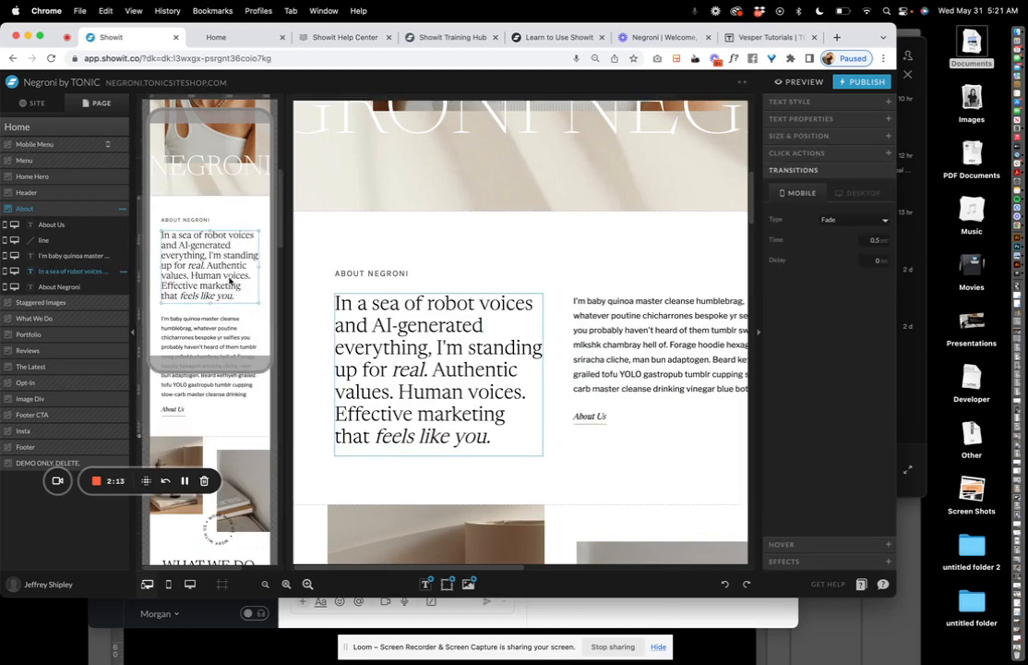
pyautogui.click(790, 101)
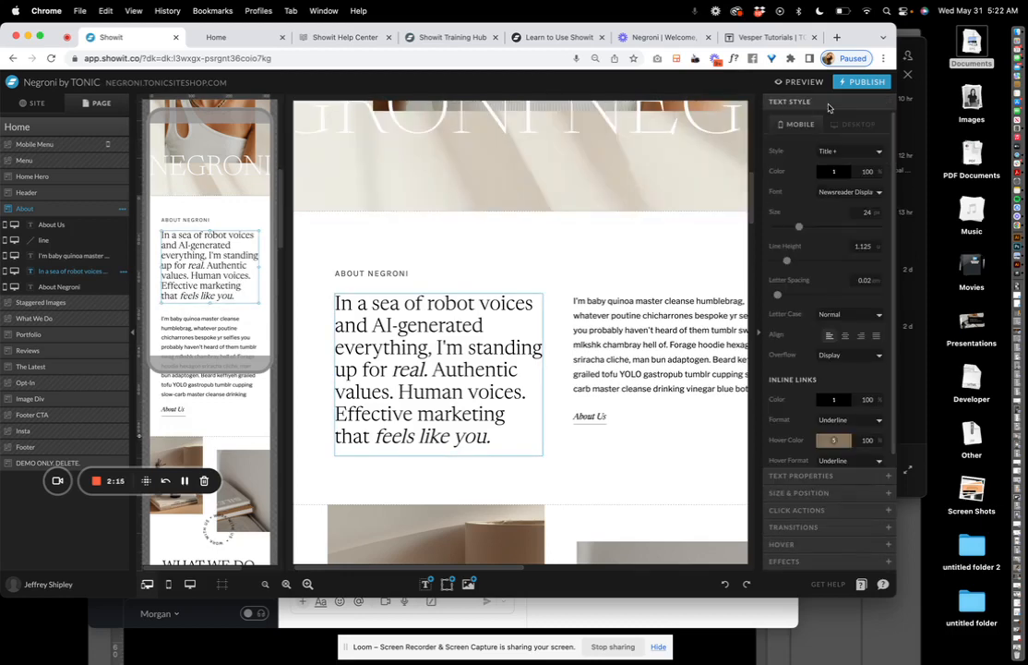
# Zoom into the mobile layout and select the About body copy and large paragraph
pyautogui.click(307, 583)
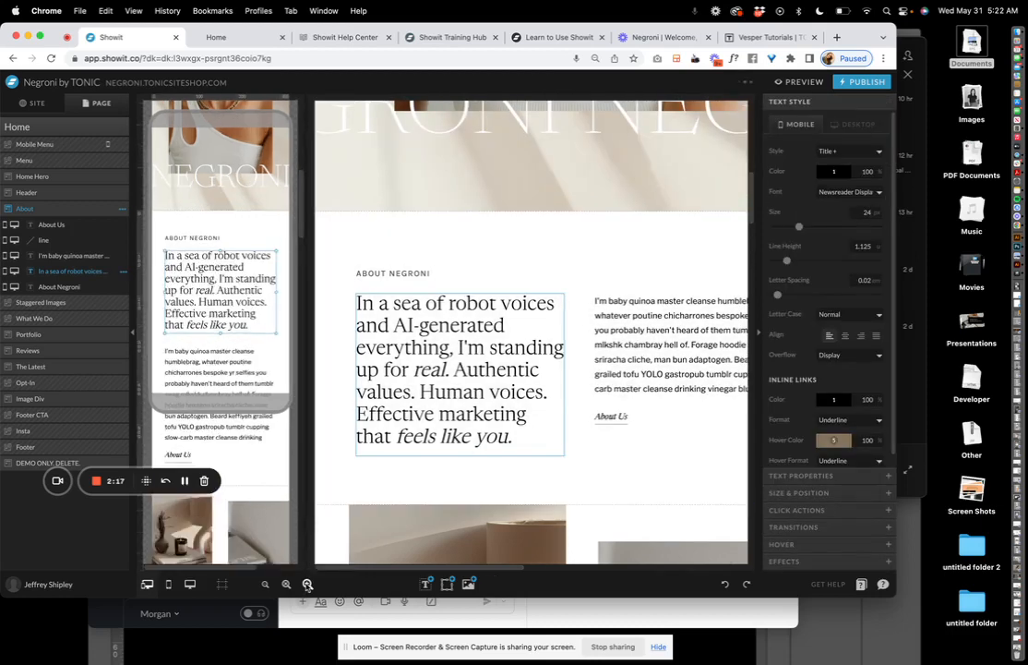
pyautogui.scroll(-3, 277, 415)
pyautogui.click(298, 465)
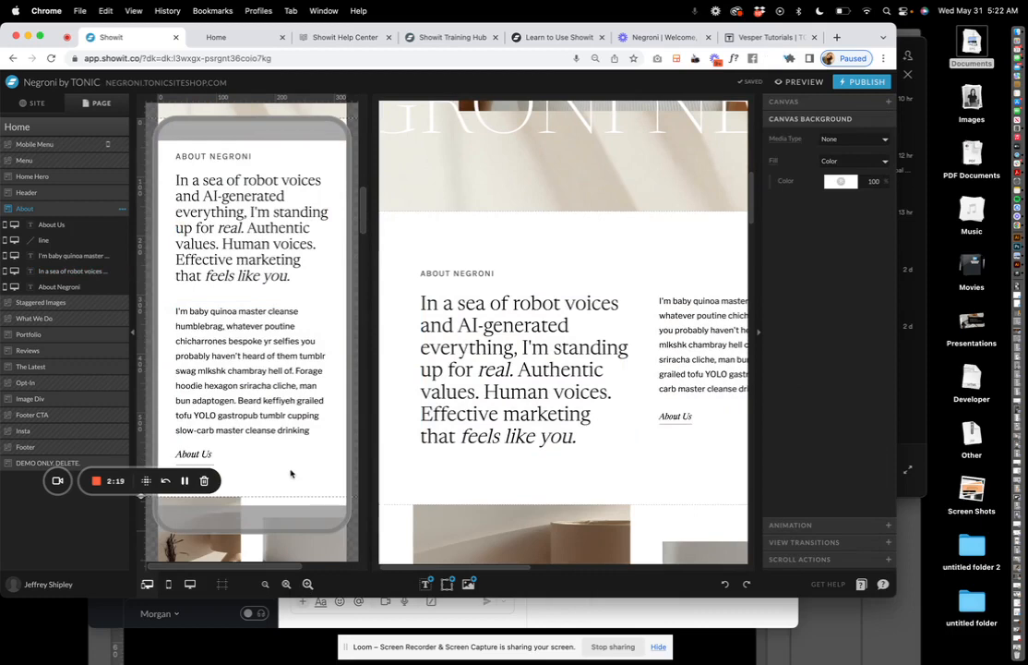
pyautogui.scroll(-5, 277, 416)
pyautogui.scroll(3, 270, 347)
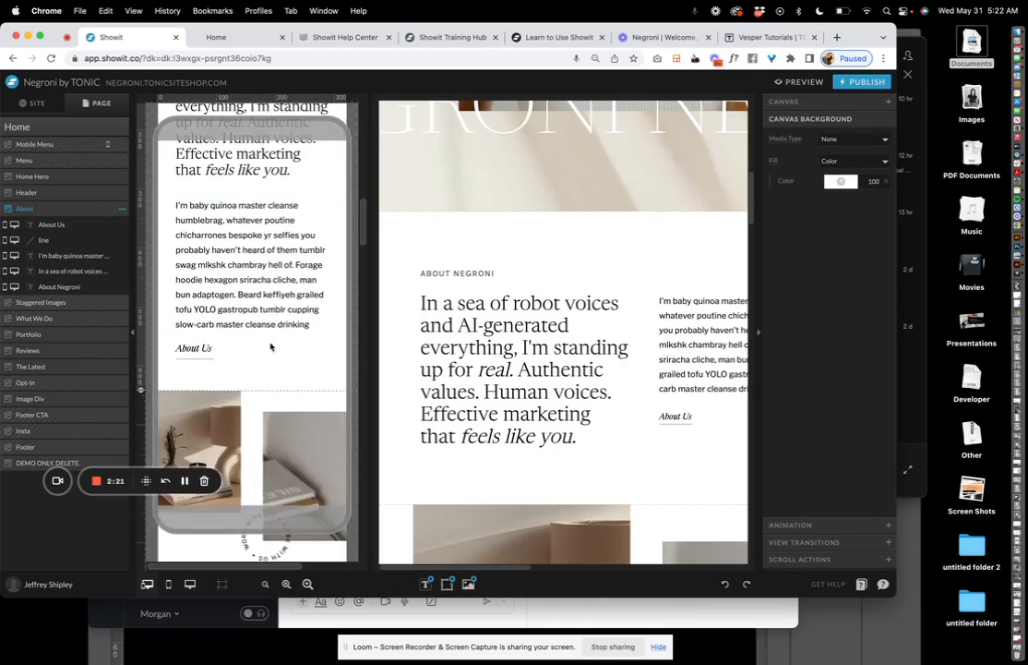
pyautogui.scroll(2, 270, 347)
pyautogui.click(270, 347)
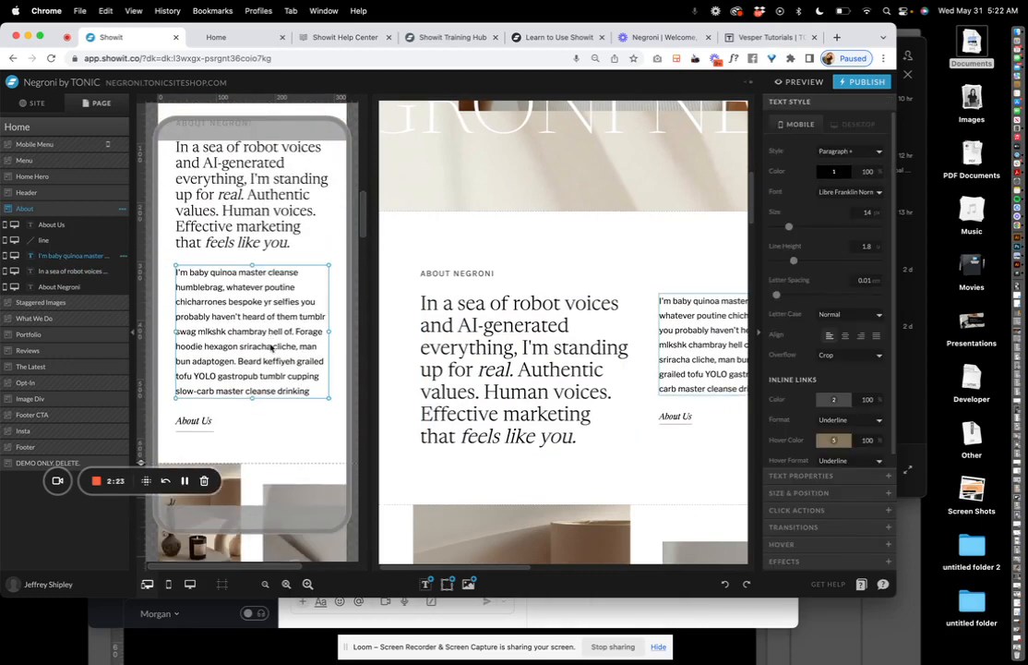
pyautogui.keyDown('shift'); pyautogui.click(227, 238); pyautogui.keyUp('shift')
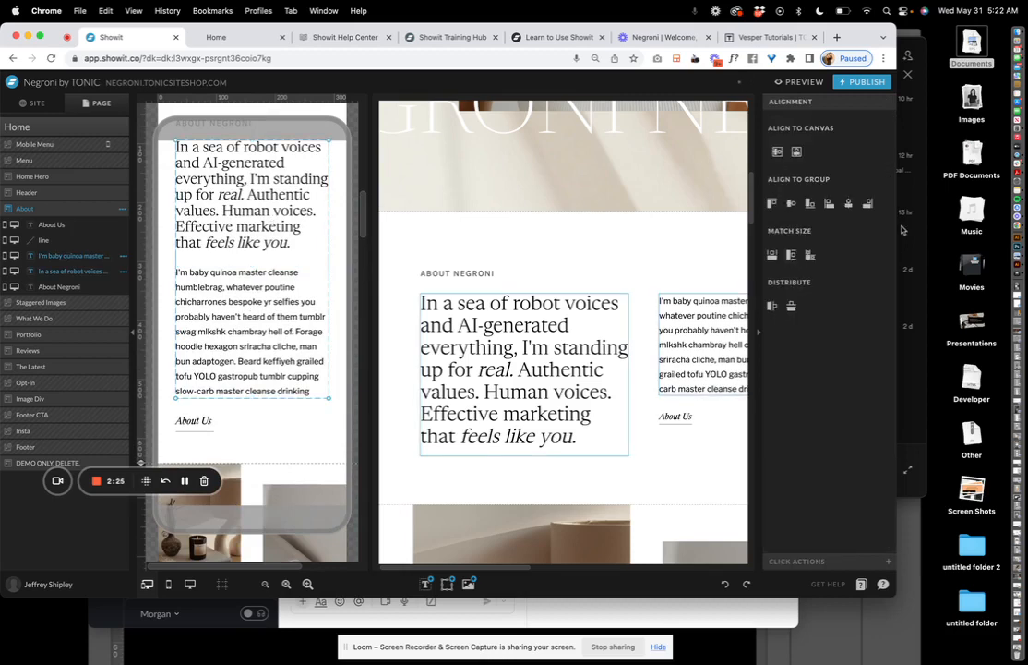
pyautogui.click(231, 426)
pyautogui.click(284, 413)
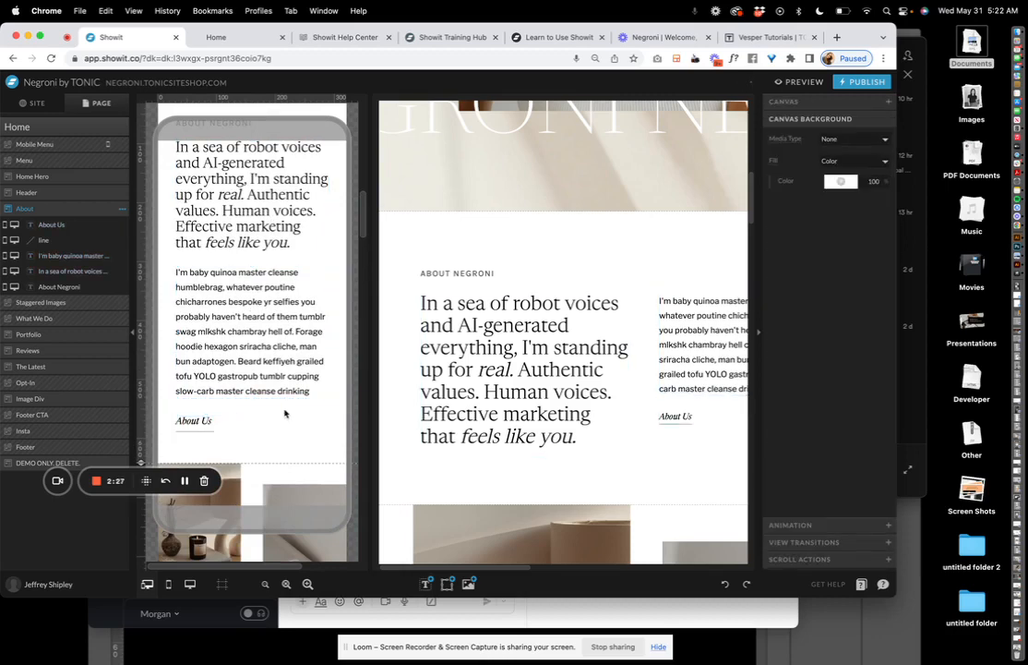
pyautogui.scroll(2, 310, 340)
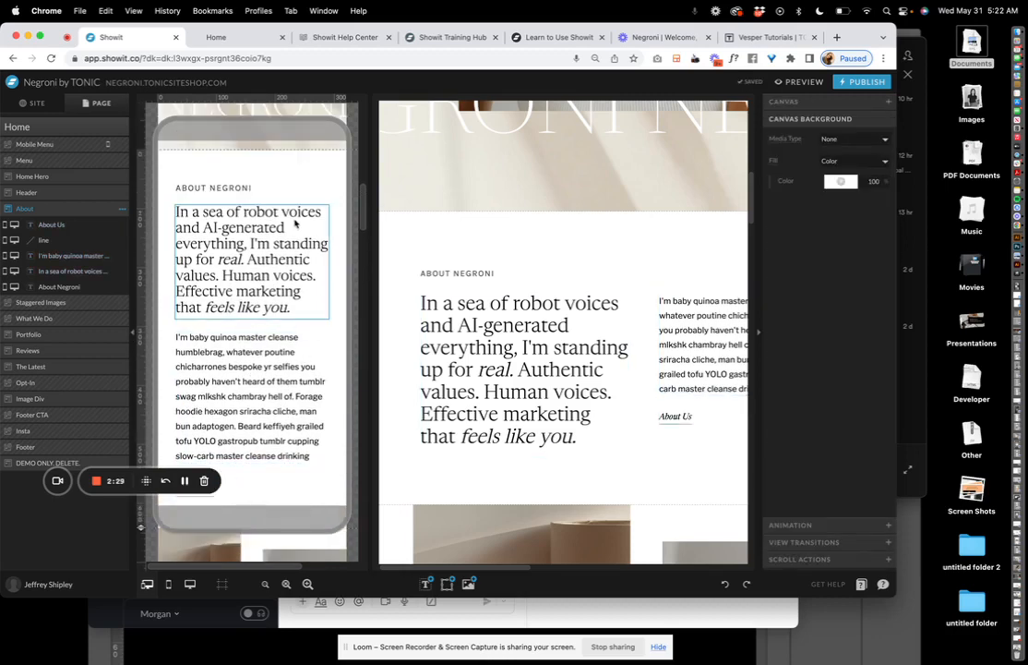
# Move the mobile ABOUT NEGRONI heading and large paragraph lower in the About section
pyautogui.moveTo(295, 222); pyautogui.dragTo(296, 322)
pyautogui.moveTo(222, 188); pyautogui.dragTo(222, 249)
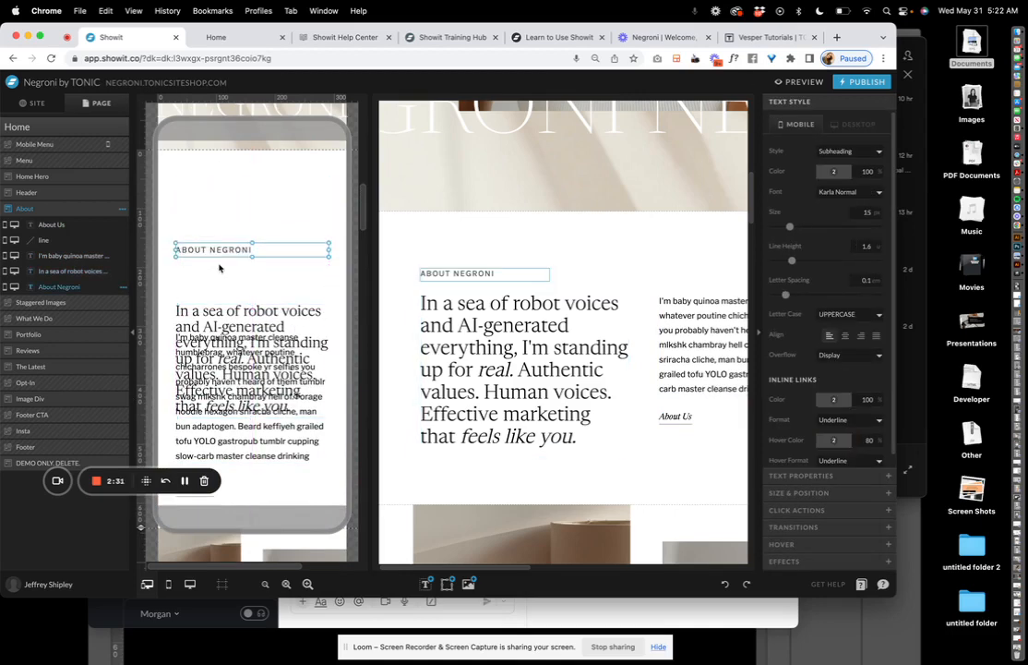
pyautogui.moveTo(224, 370); pyautogui.dragTo(225, 380)
pyautogui.moveTo(227, 255); pyautogui.dragTo(226, 287)
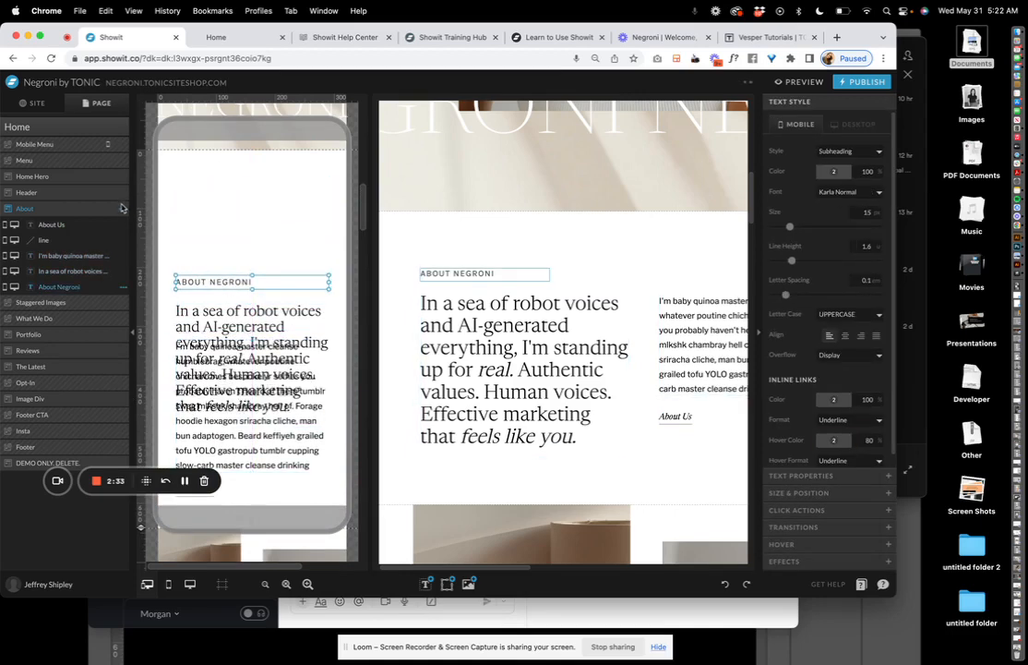
pyautogui.click(121, 207)
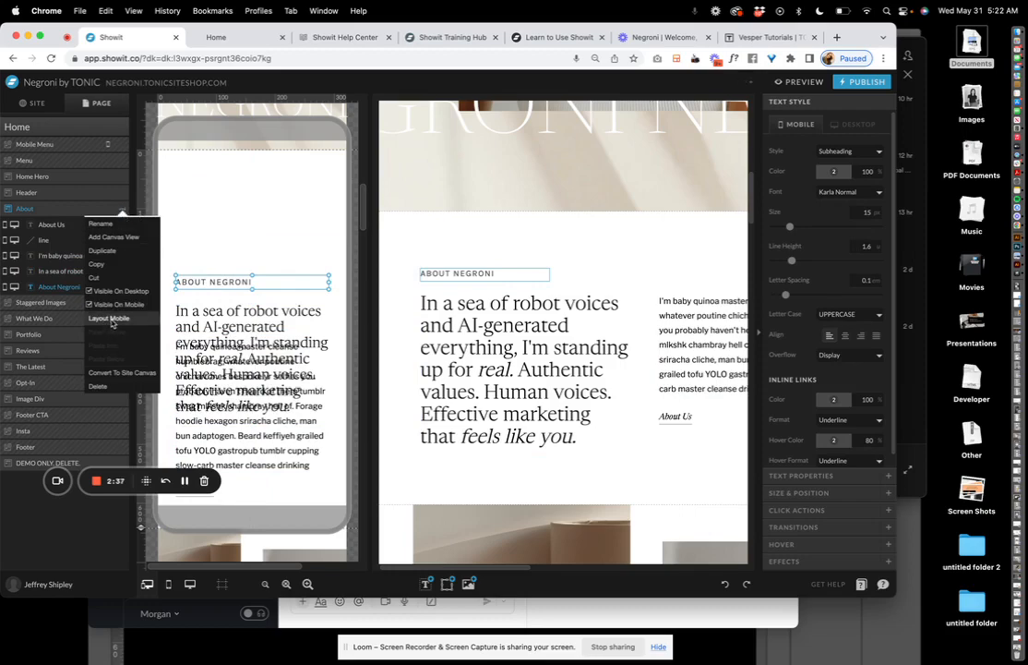
# Preview Scaled, Stacked and Do Not Layout mobile options for About, settling on Auto
pyautogui.click(109, 318)
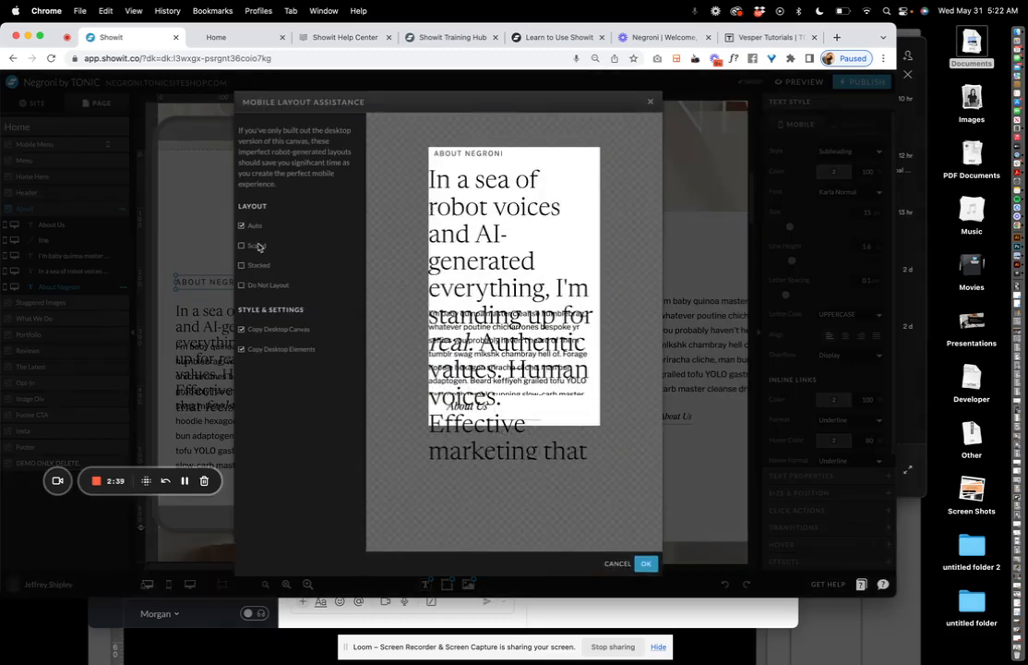
pyautogui.click(258, 246)
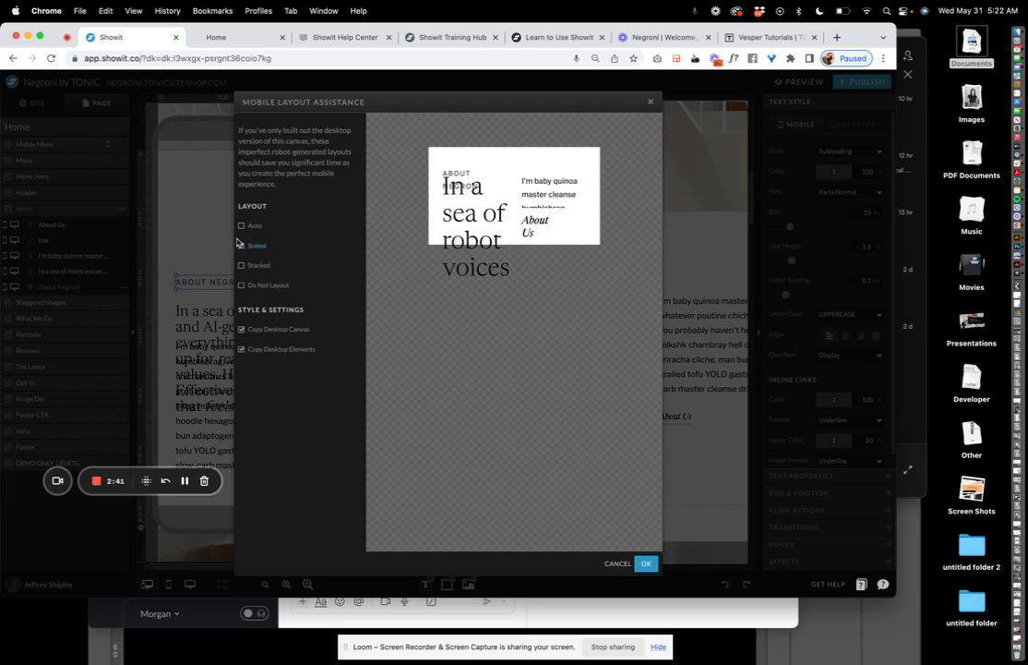
pyautogui.click(242, 226)
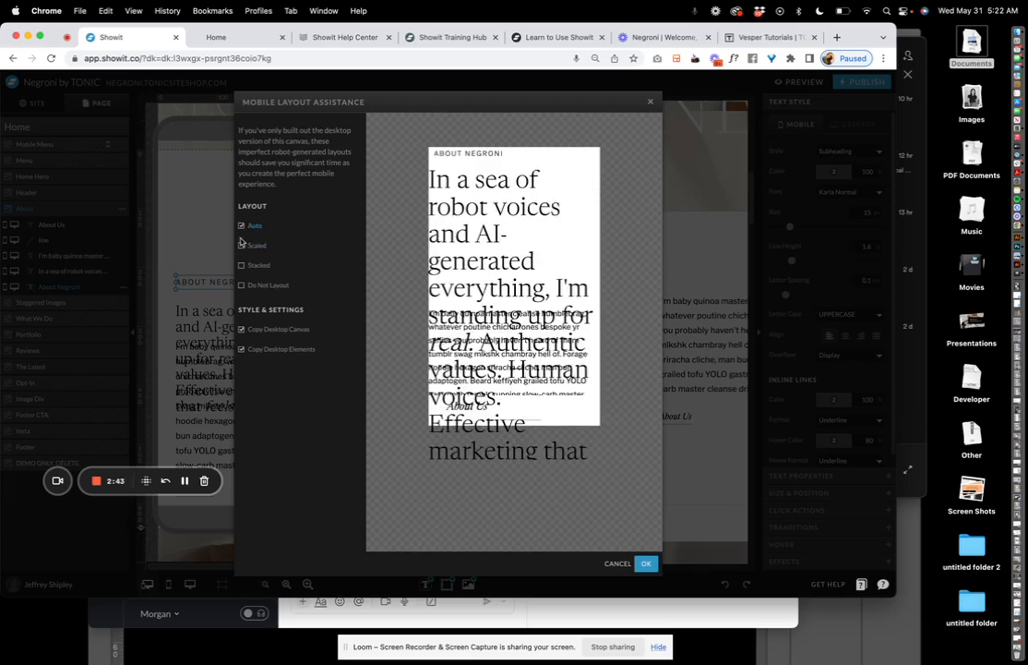
pyautogui.click(243, 246)
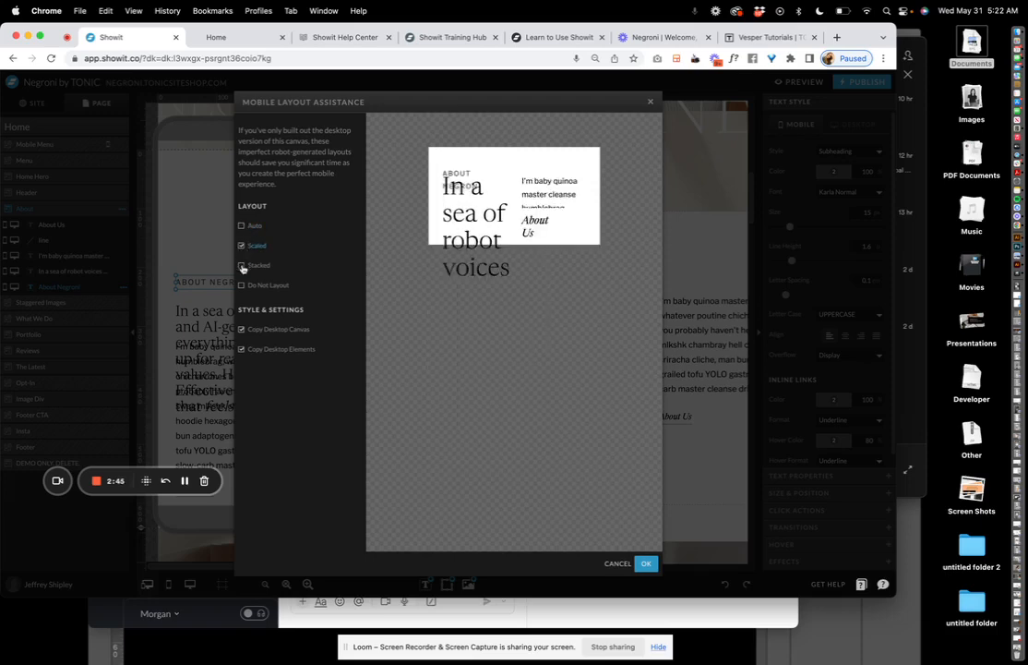
pyautogui.click(242, 265)
pyautogui.click(243, 285)
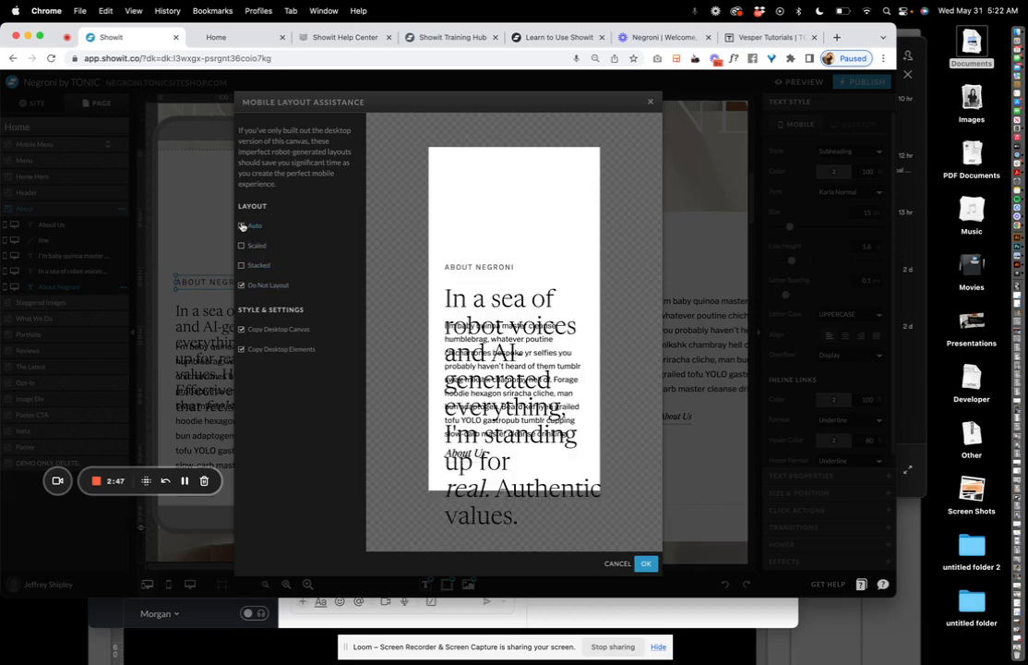
pyautogui.click(242, 226)
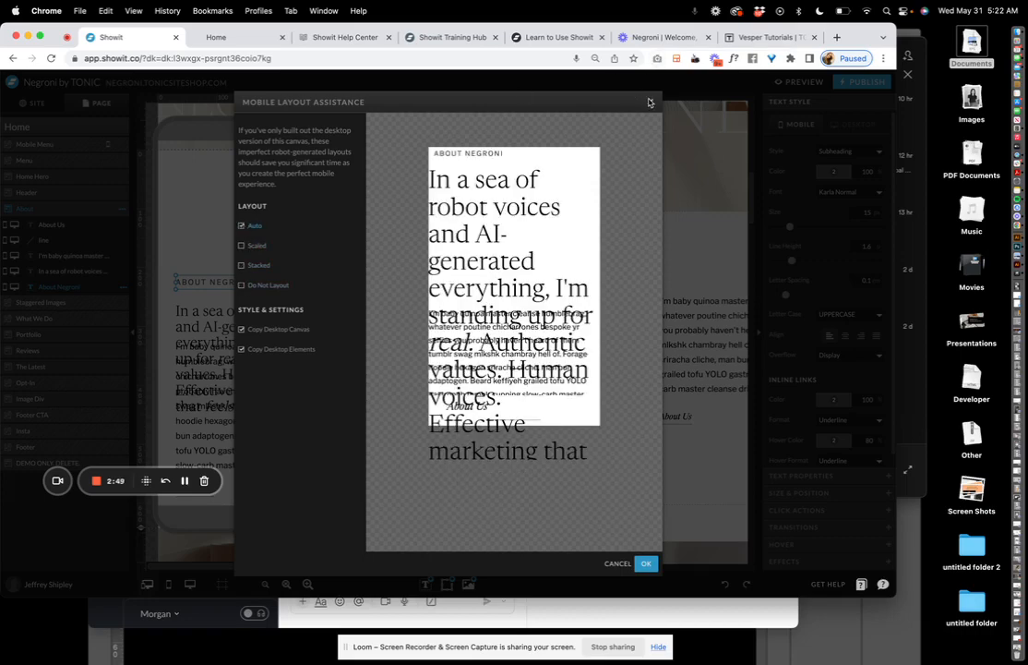
pyautogui.click(651, 102)
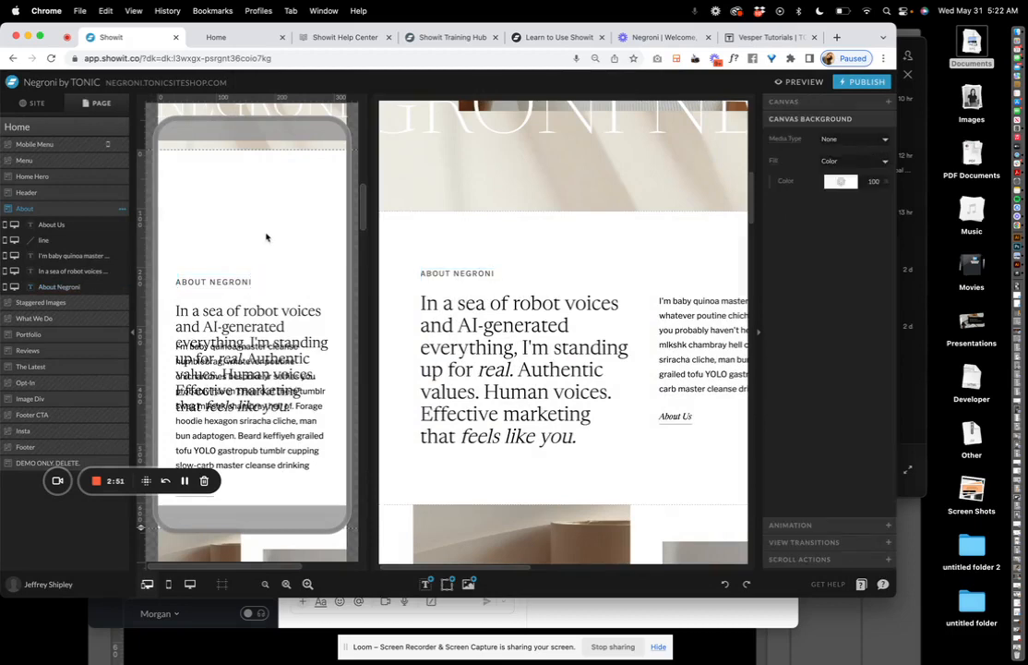
# Switch to the Site pages list and open the Portfolio page
pyautogui.click(266, 237)
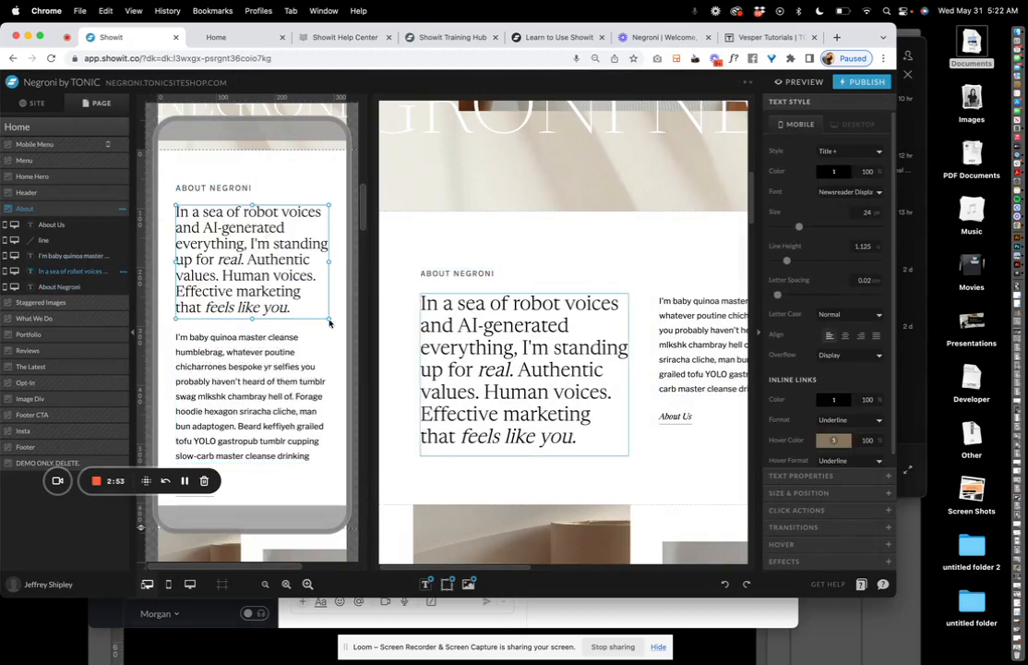
pyautogui.click(554, 318)
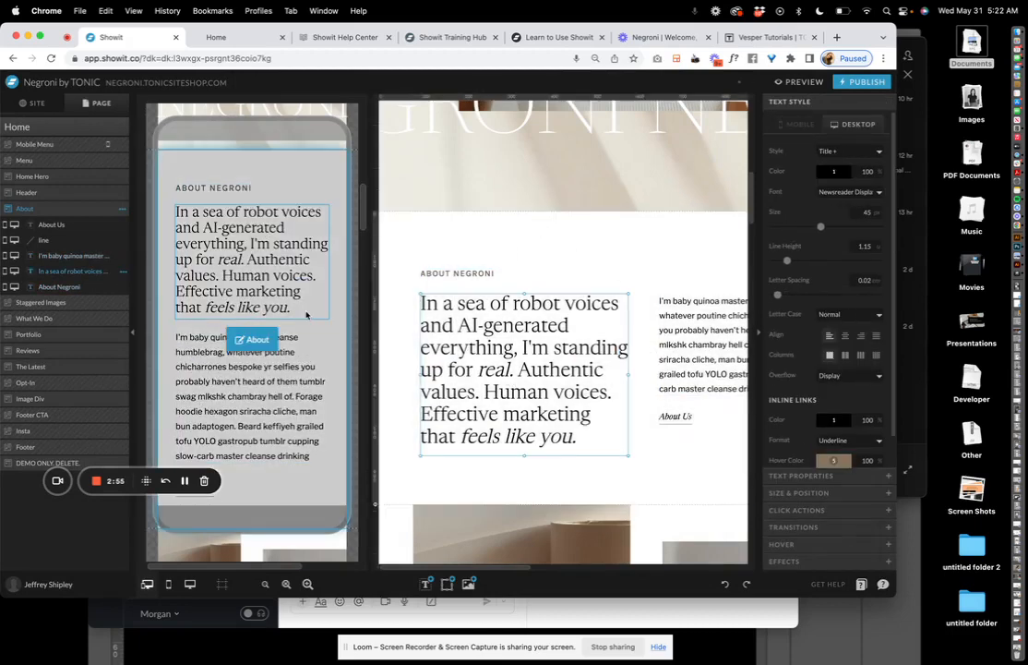
pyautogui.scroll(-8, 277, 276)
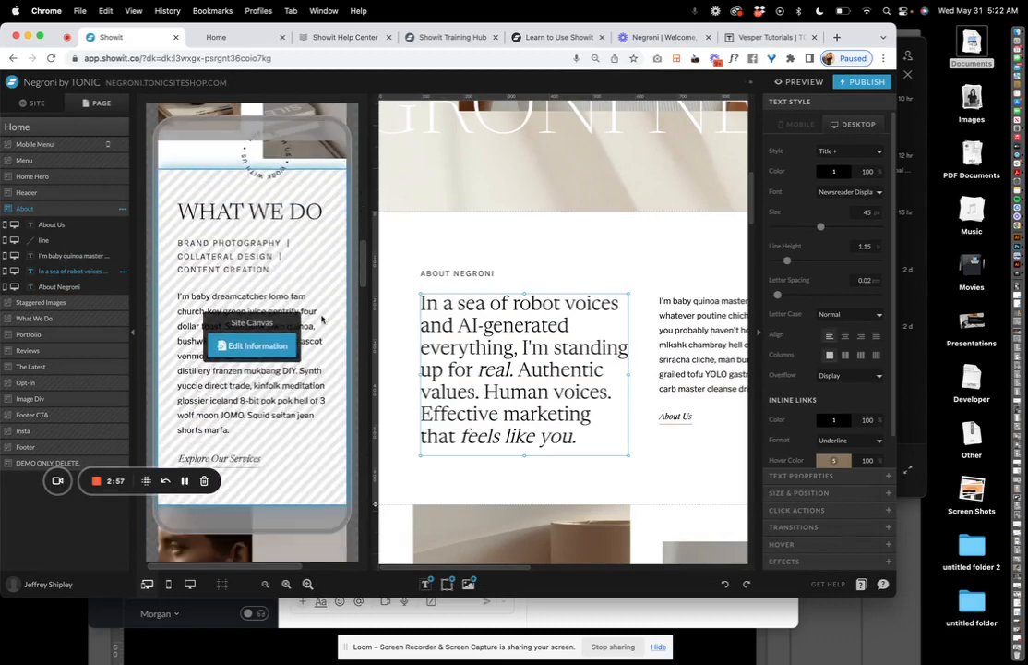
pyautogui.click(33, 102)
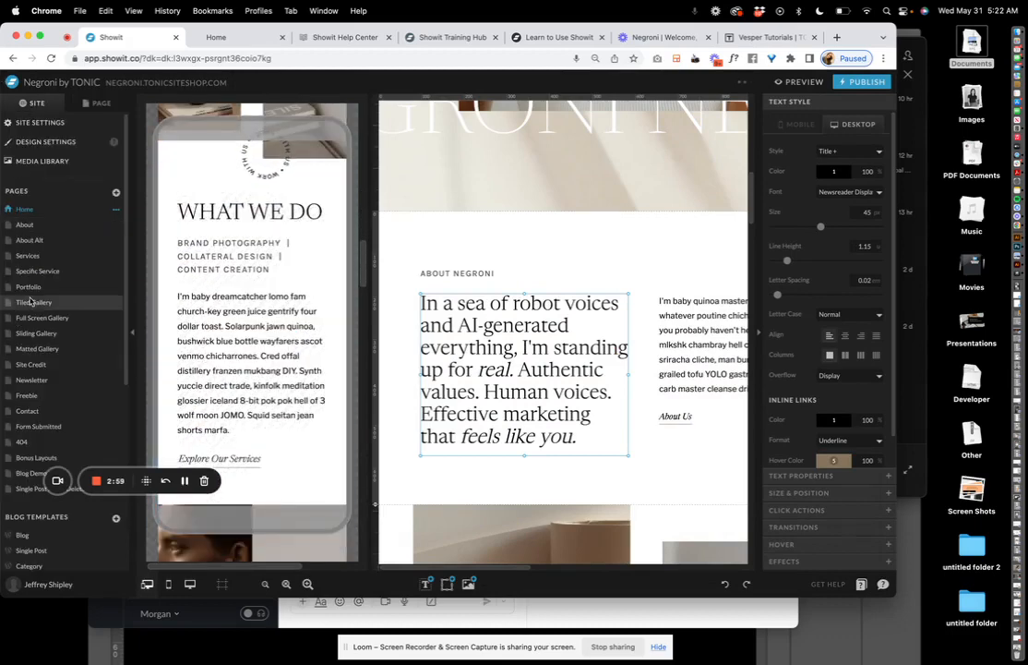
pyautogui.click(27, 286)
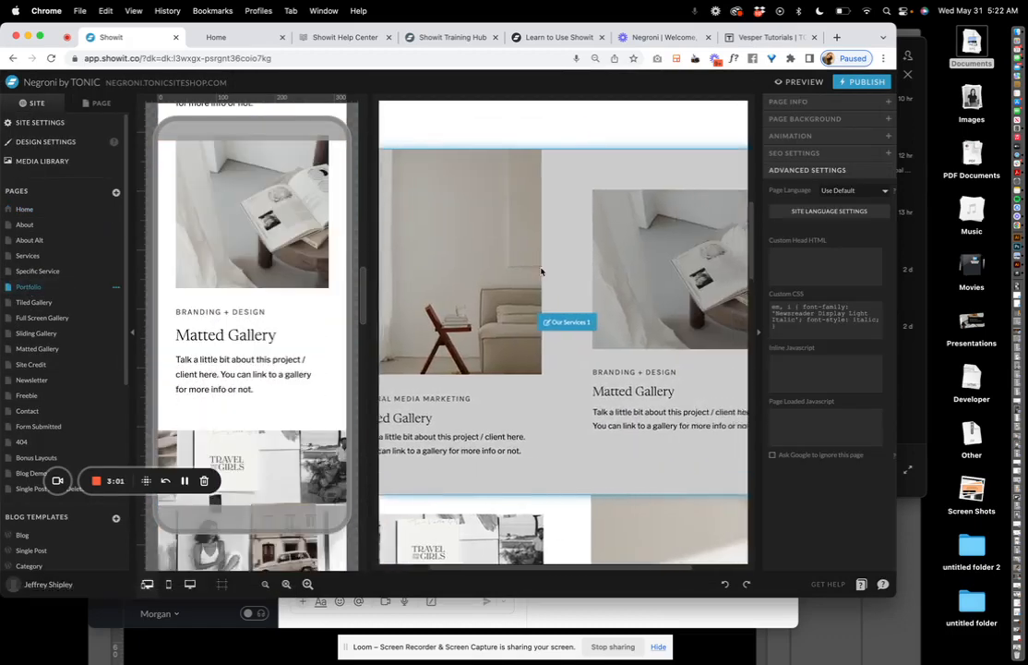
# Zoom out and scroll the Portfolio page past the hero down to the gallery blocks
pyautogui.click(265, 585)
pyautogui.scroll(10, 509, 301)
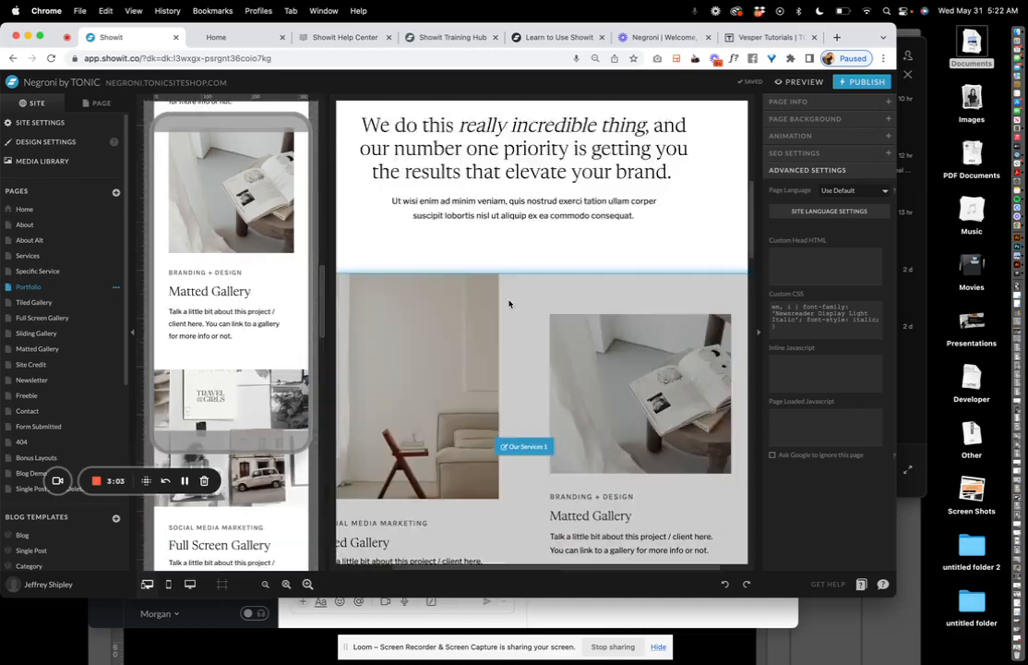
pyautogui.click(509, 303)
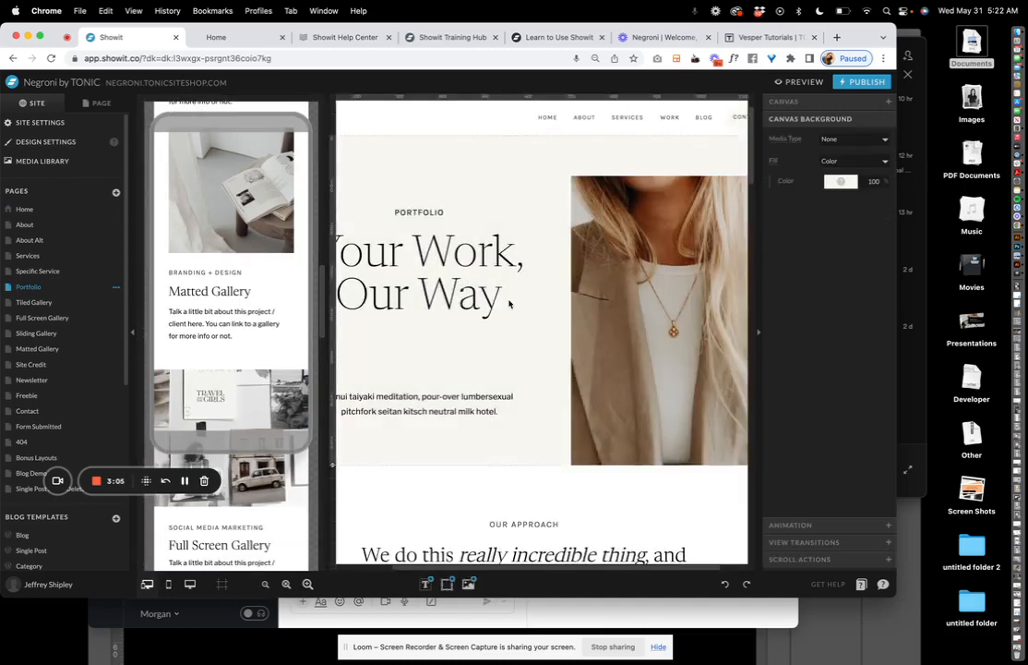
pyautogui.click(629, 258)
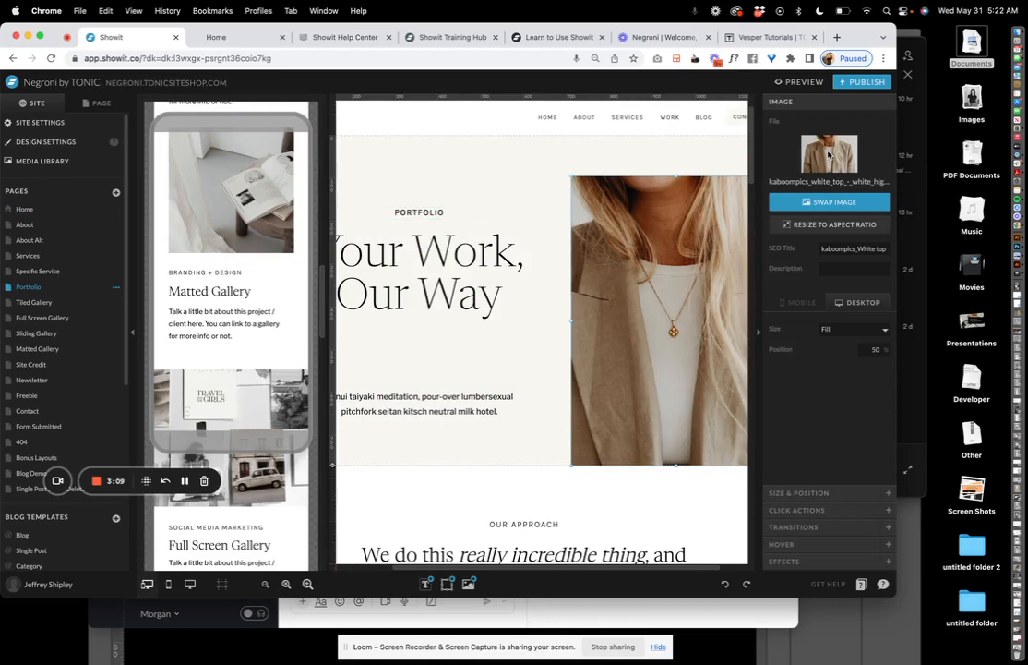
pyautogui.scroll(-10, 482, 425)
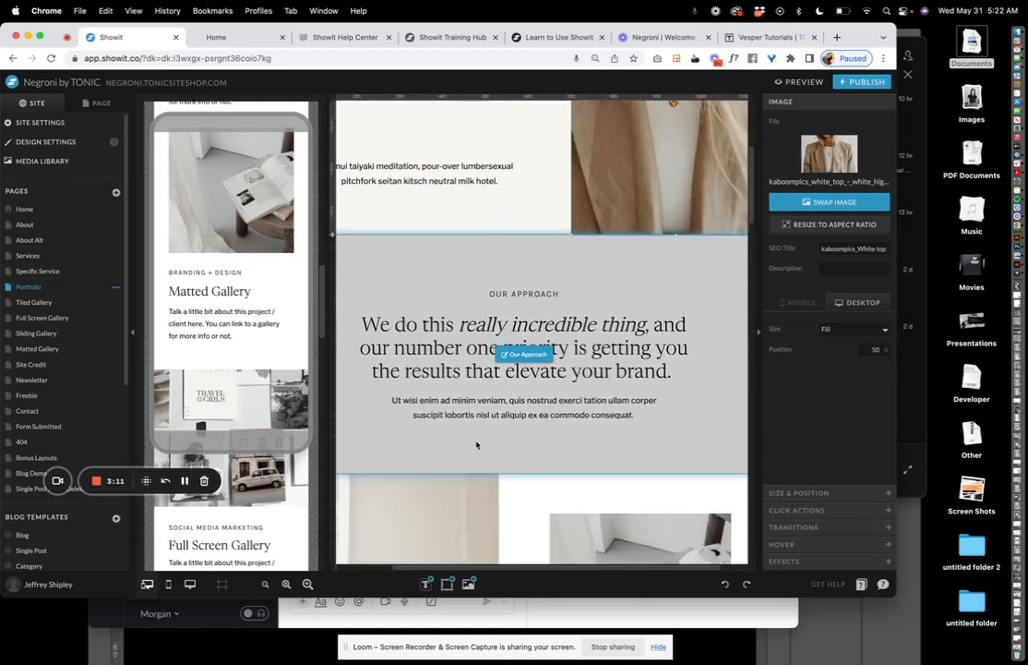
pyautogui.click(476, 443)
pyautogui.scroll(-1, 478, 445)
pyautogui.scroll(5, 480, 445)
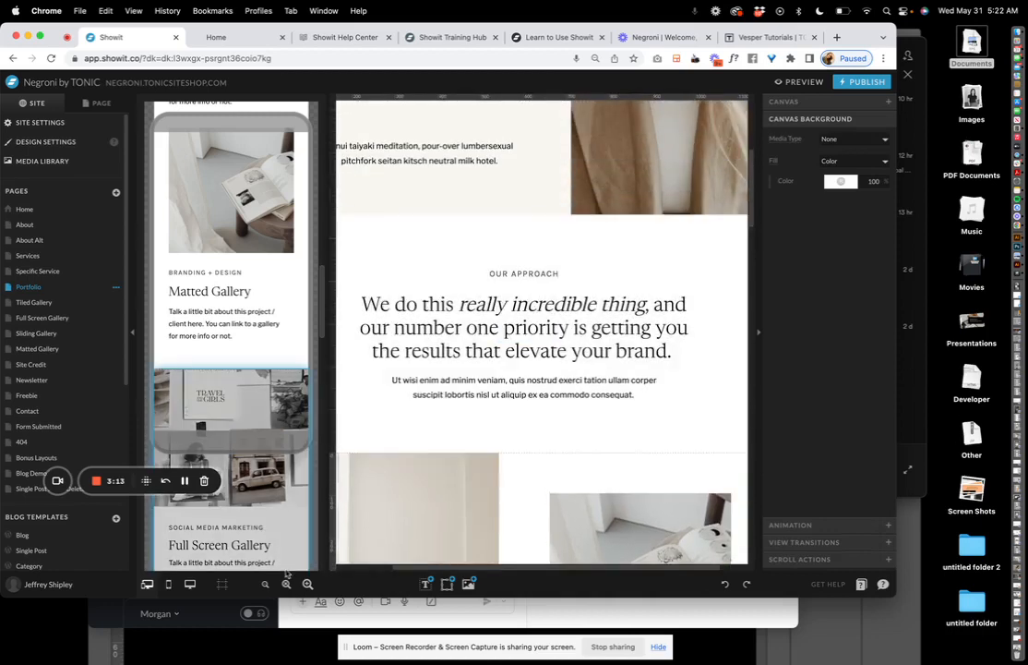
pyautogui.moveTo(897, 596); pyautogui.dragTo(1010, 664)
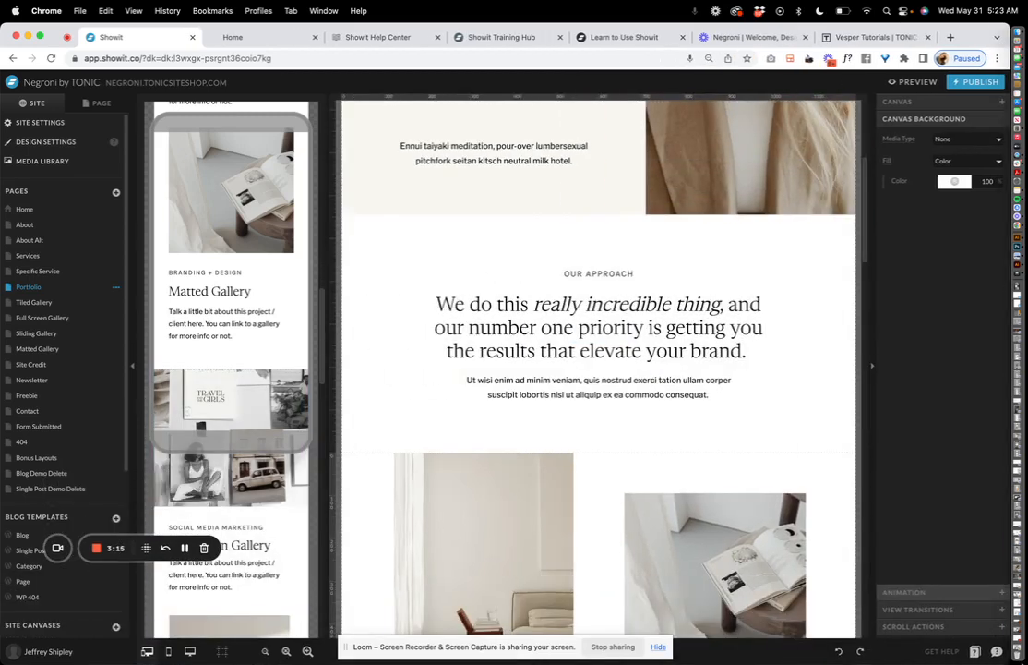
pyautogui.scroll(-5, 776, 358)
# Retype the first gallery project's title from 'Tiled Gallery' to 'The Smithfield Residence'
pyautogui.click(480, 304)
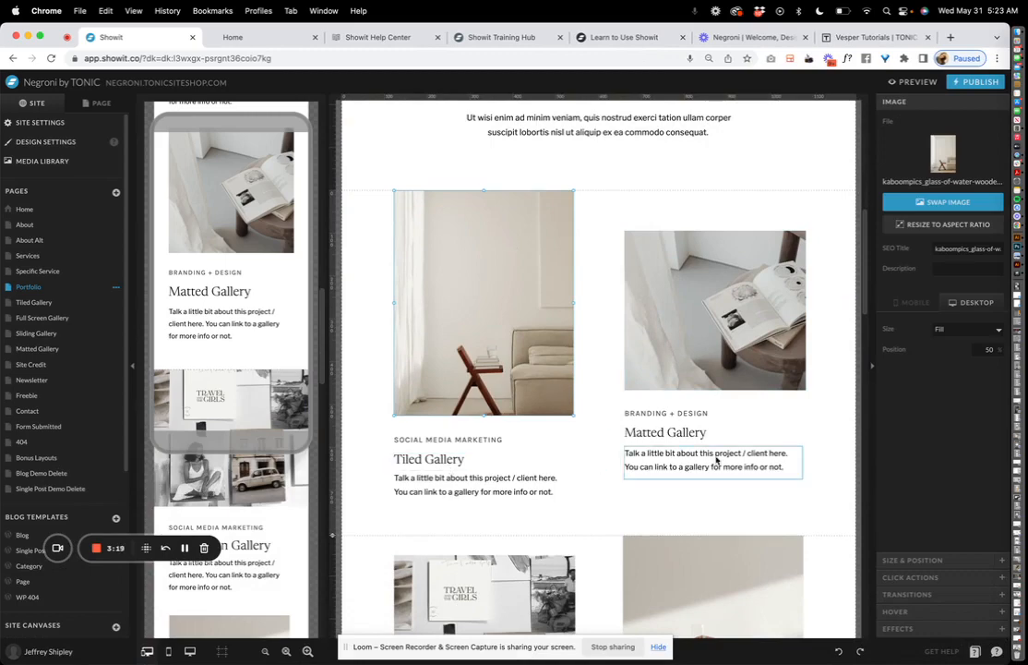
pyautogui.scroll(-8, 712, 452)
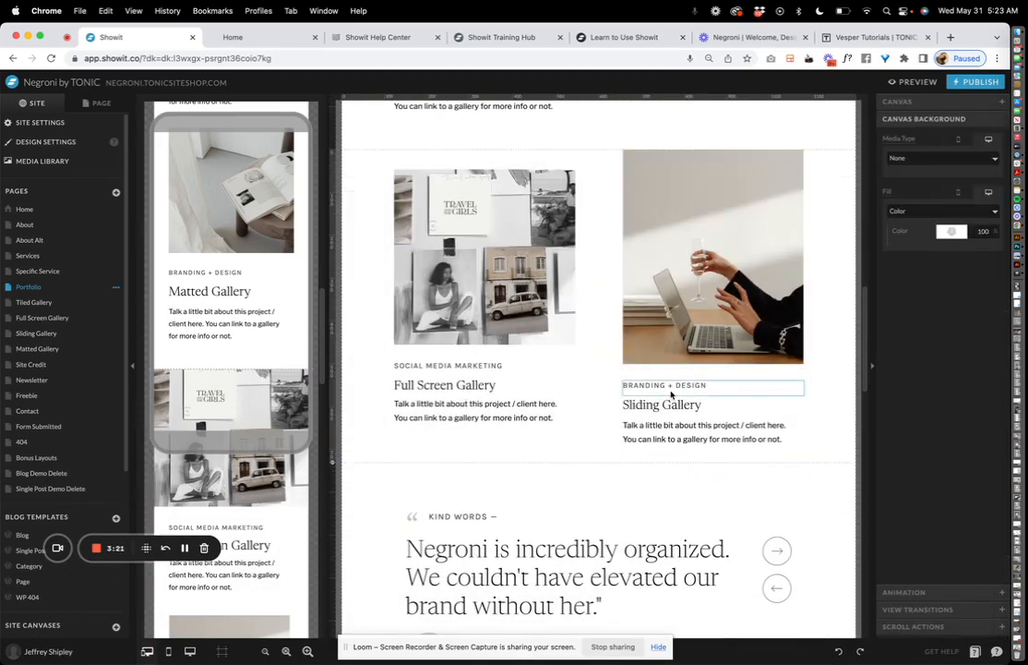
pyautogui.click(664, 405)
pyautogui.scroll(8, 454, 421)
pyautogui.click(429, 474)
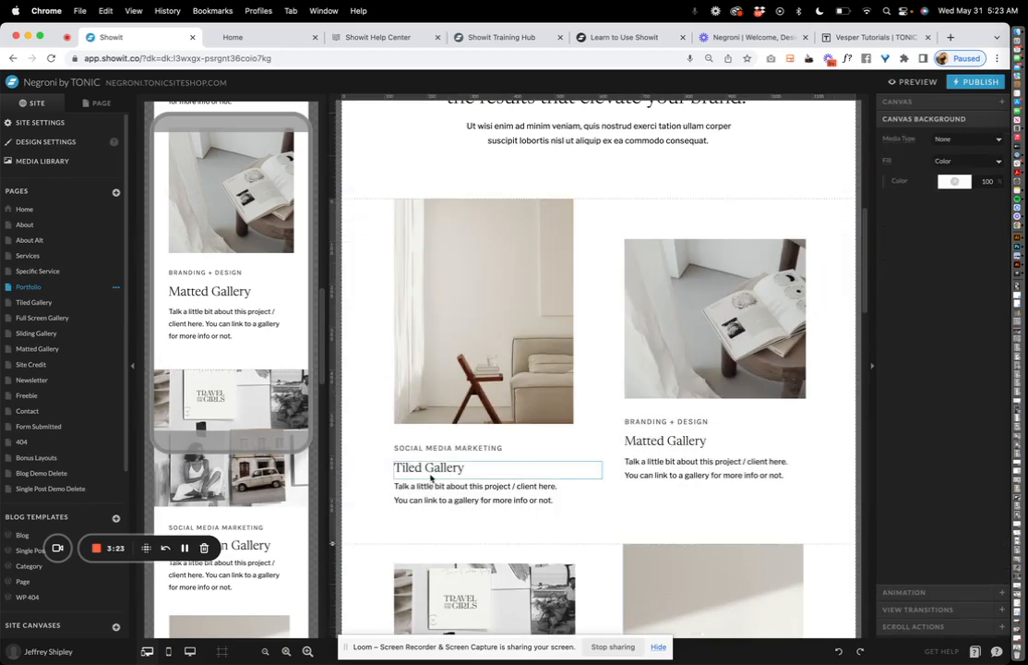
pyautogui.doubleClick(429, 469)
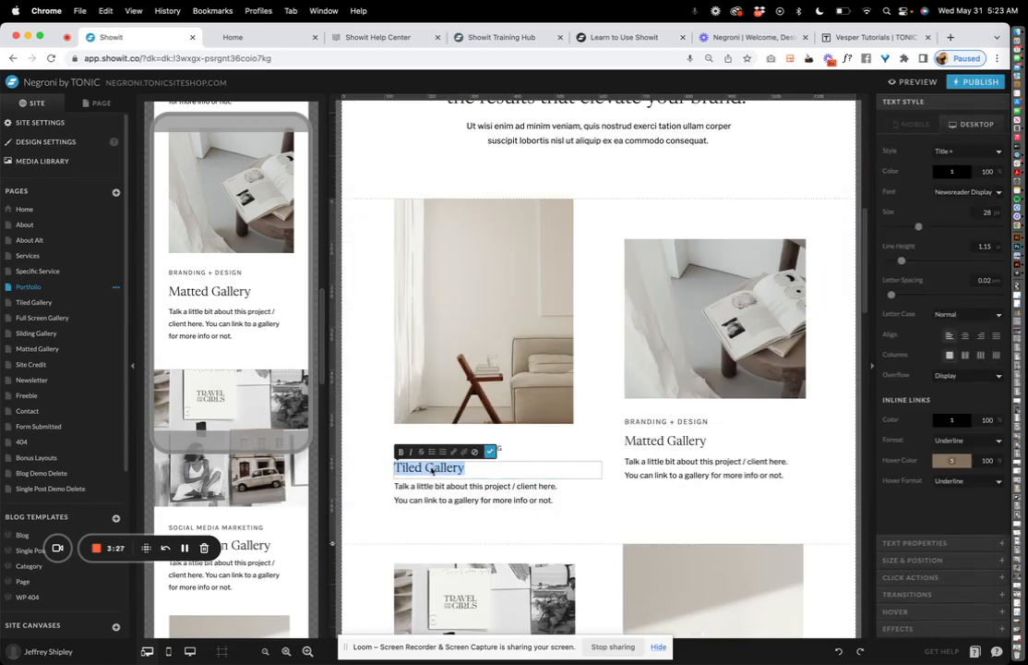
pyautogui.write('The Smith')
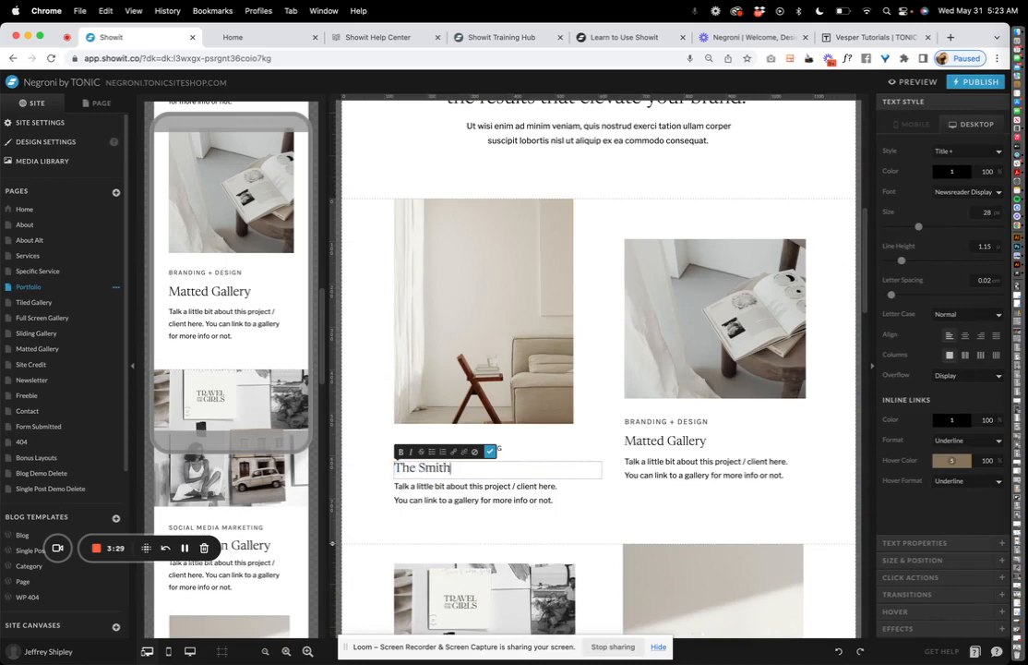
pyautogui.write('field RE')
pyautogui.write('idence')
pyautogui.click(567, 417)
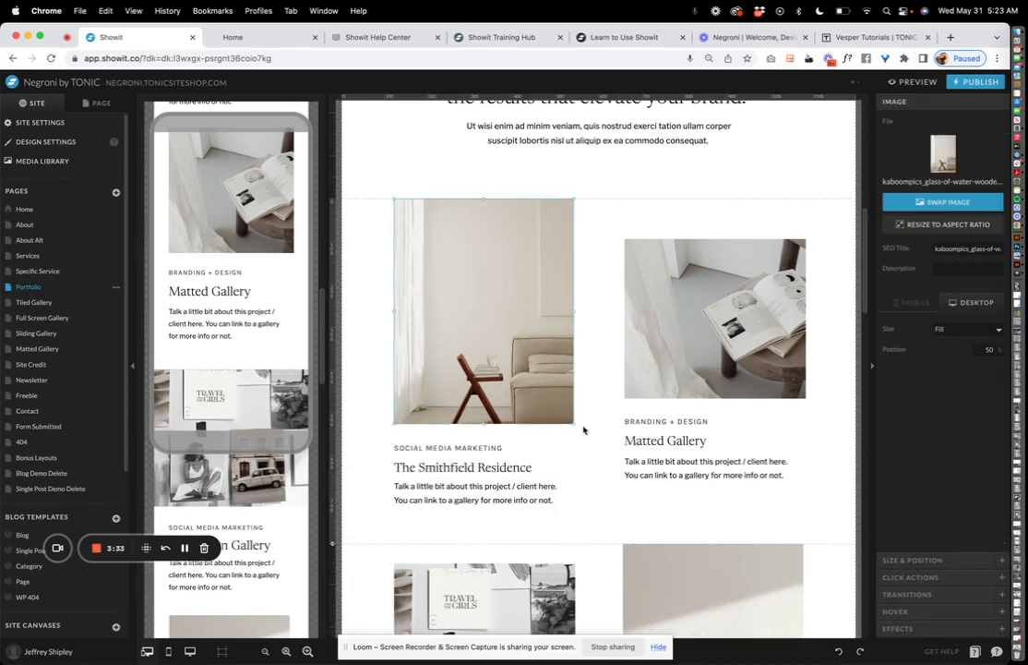
pyautogui.click(517, 467)
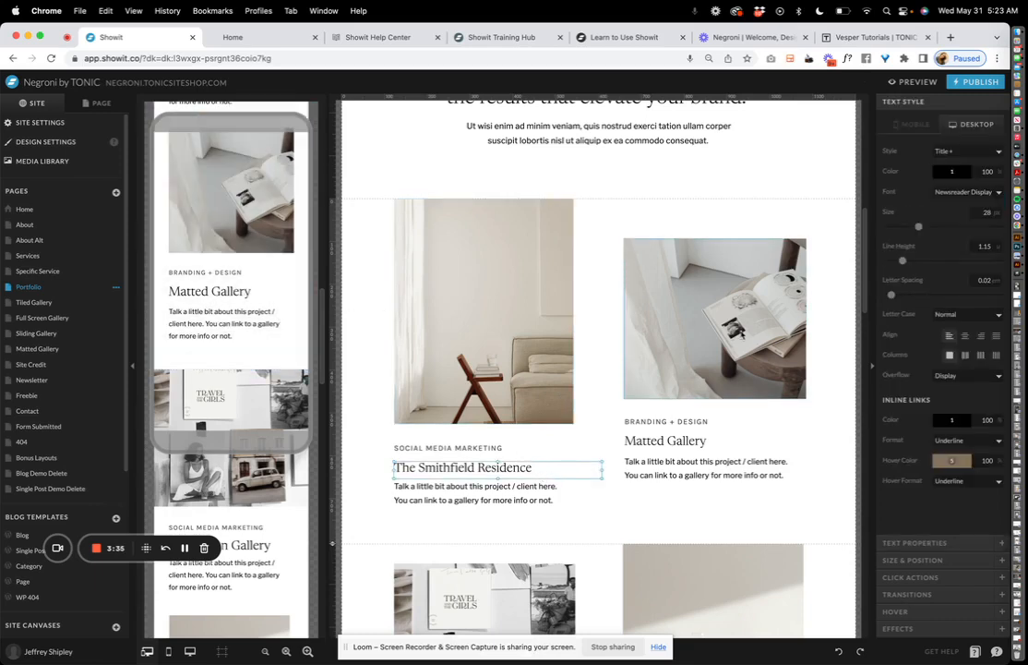
# Confirm the chair project's link type stays None, then undo the title rename back to 'Tiled Gallery'
pyautogui.click(912, 577)
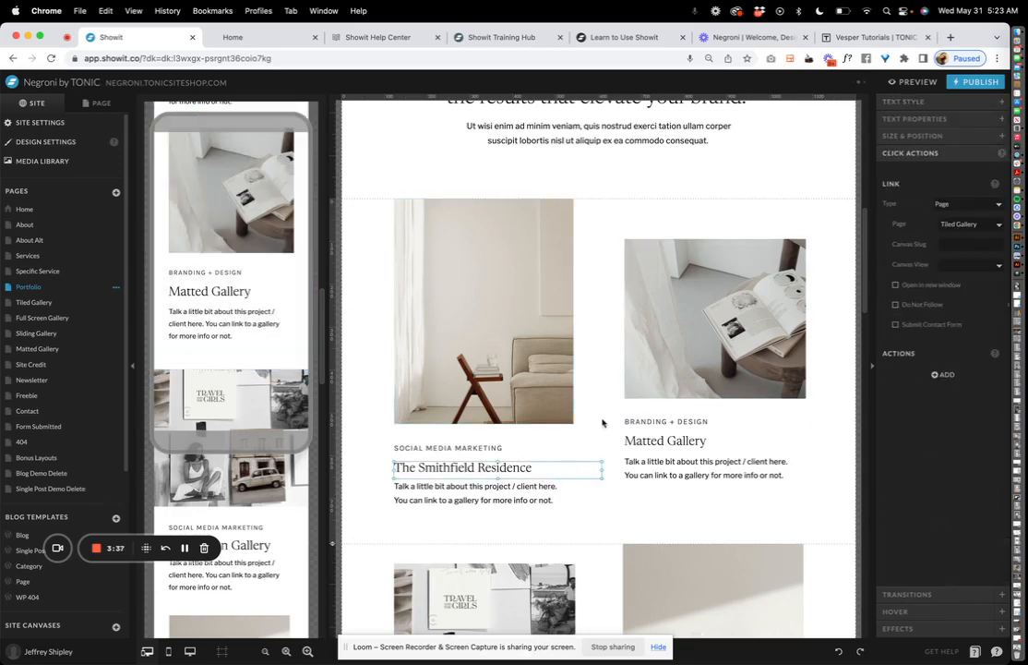
pyautogui.moveTo(573, 520); pyautogui.dragTo(470, 378)
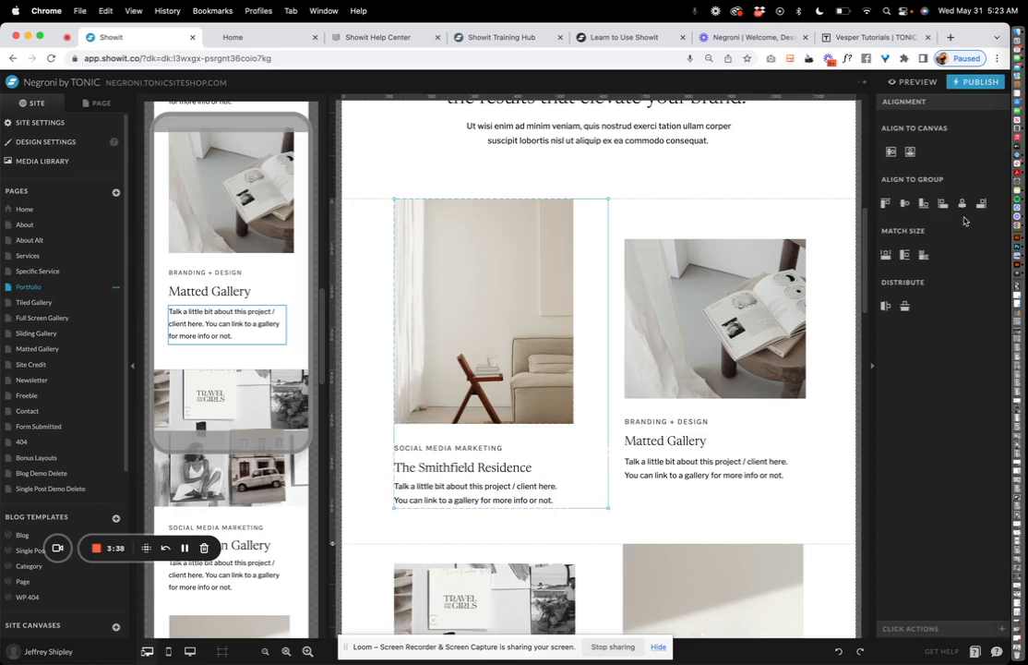
pyautogui.click(913, 631)
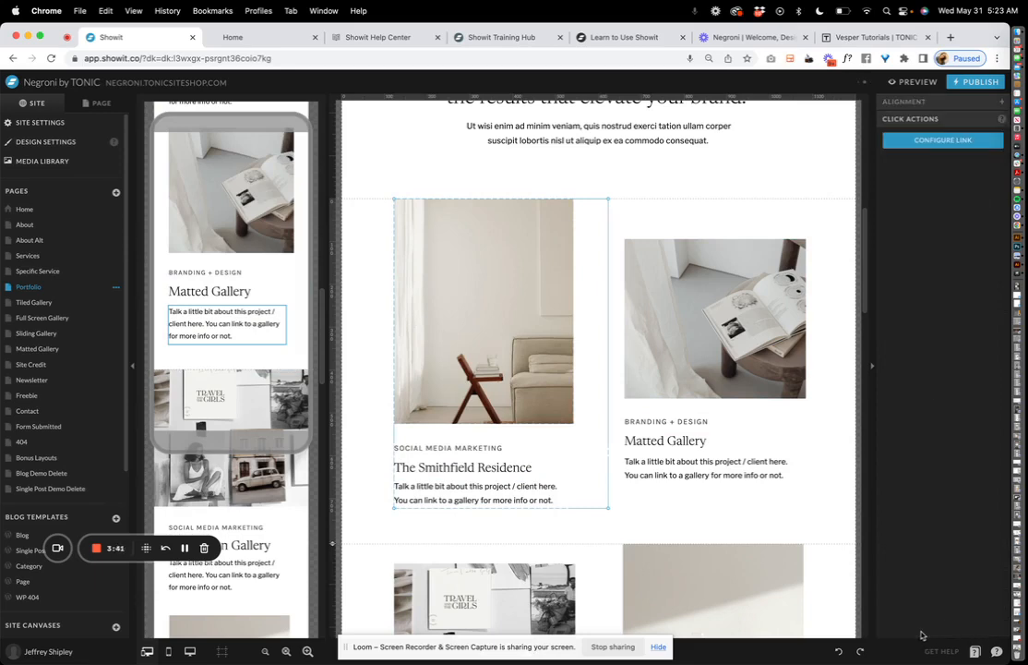
pyautogui.click(941, 140)
pyautogui.click(531, 136)
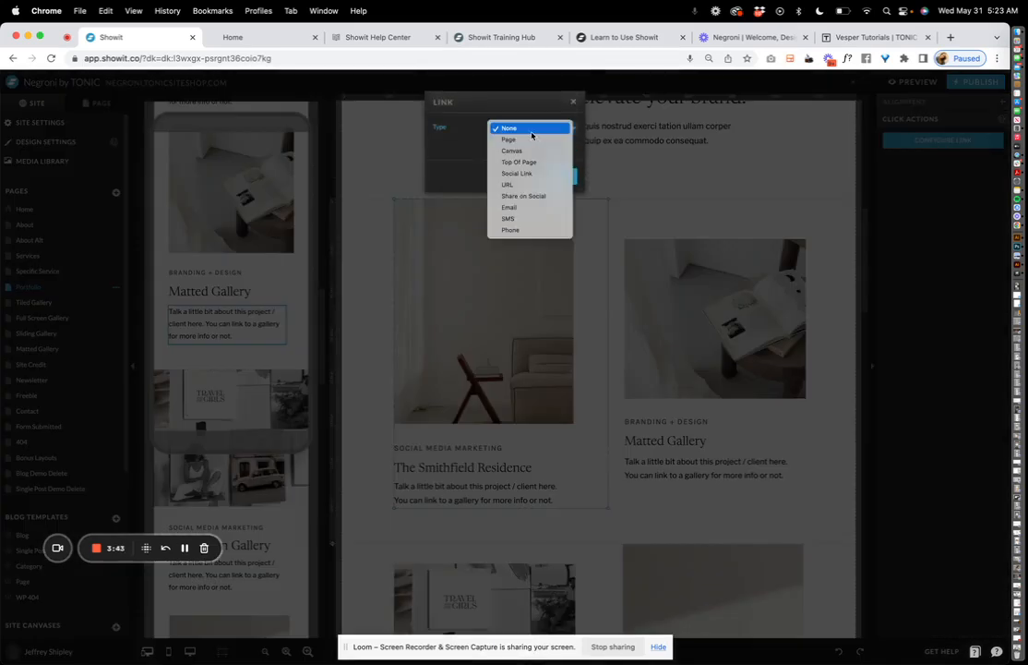
pyautogui.click(526, 114)
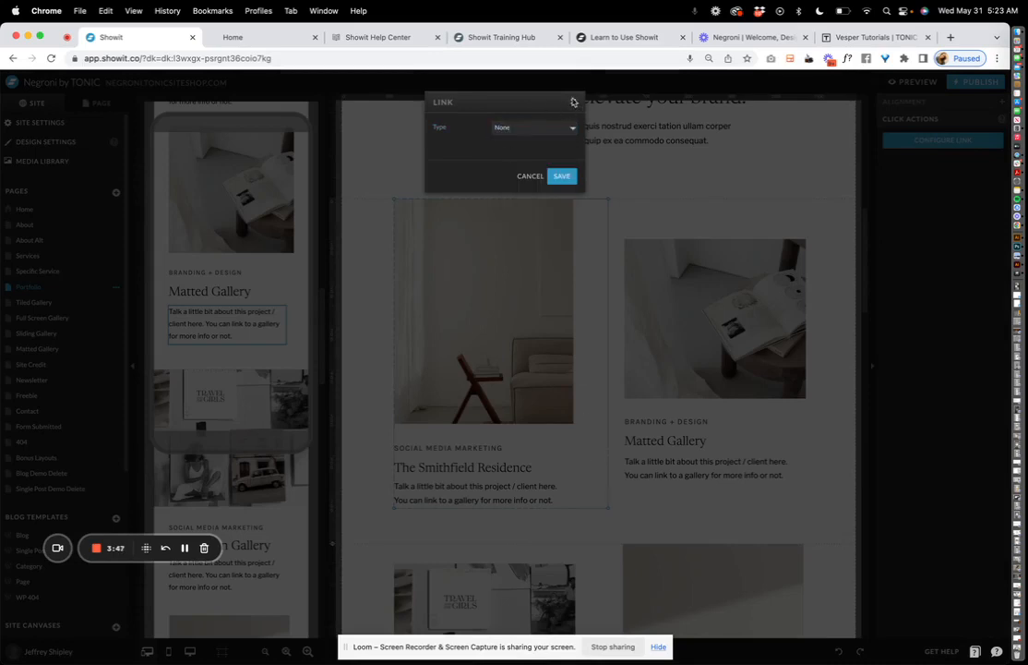
pyautogui.click(573, 102)
pyautogui.press('super+z')
pyautogui.press('super+z')
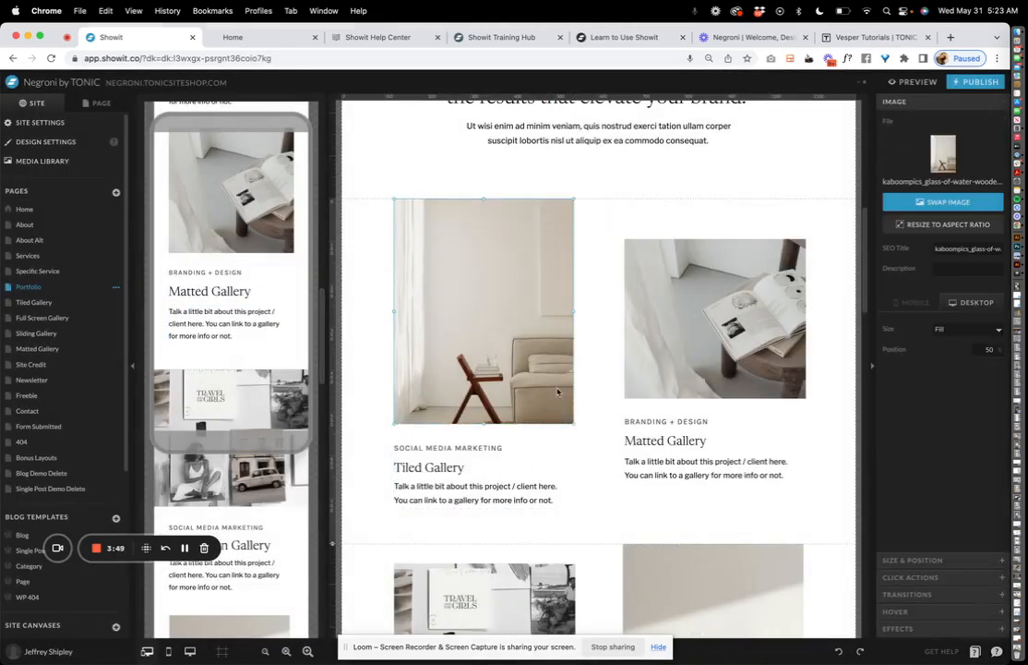
# Scroll down the Portfolio page to the Kind Words testimonial section
pyautogui.scroll(-5, 558, 391)
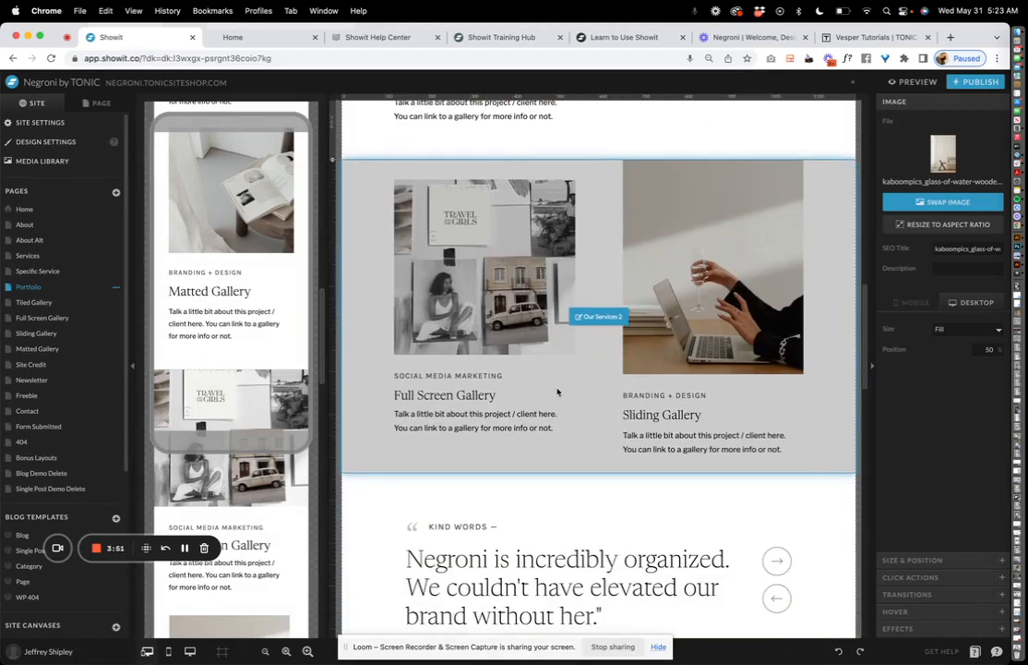
pyautogui.scroll(-2, 557, 391)
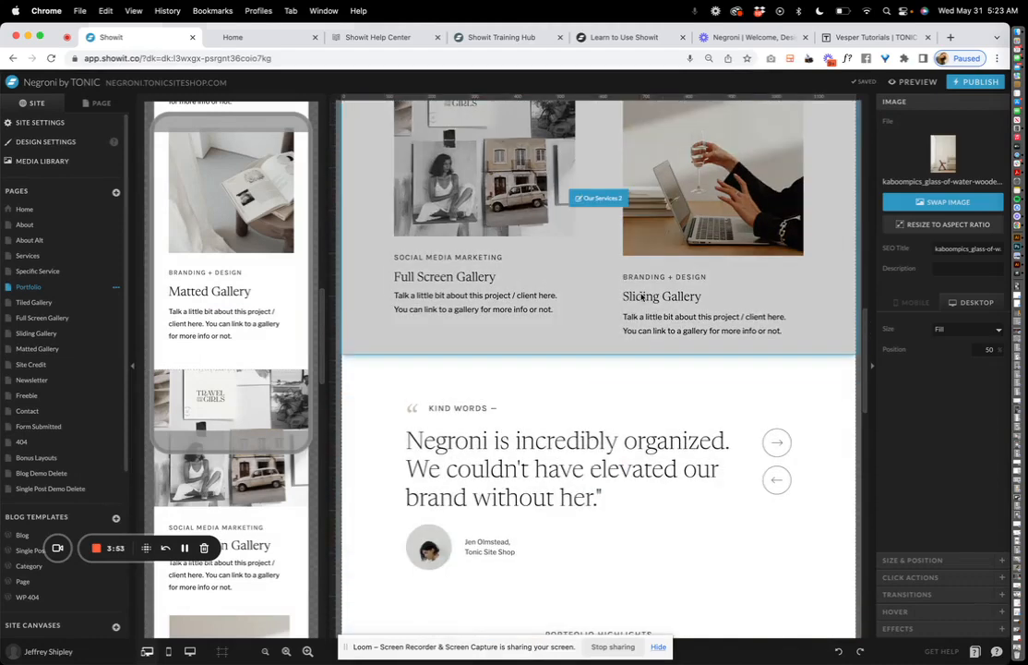
pyautogui.scroll(-2, 665, 306)
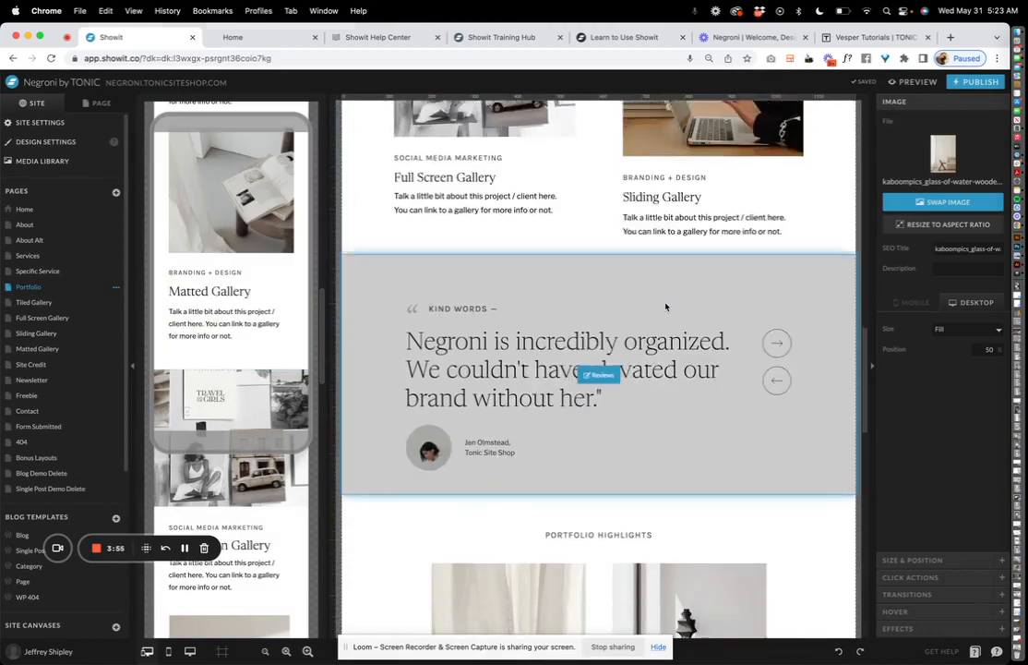
pyautogui.scroll(-1, 665, 306)
pyautogui.click(667, 300)
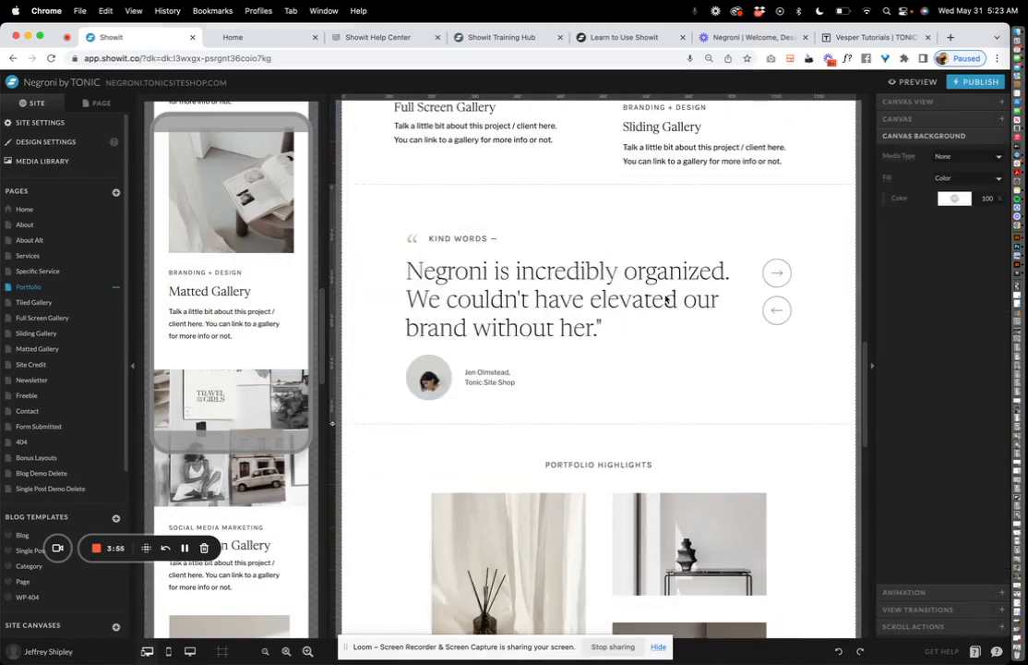
# Review the Tiled Gallery page's case-study header, then switch to the Full Screen Gallery page
pyautogui.click(49, 305)
pyautogui.scroll(7, 563, 314)
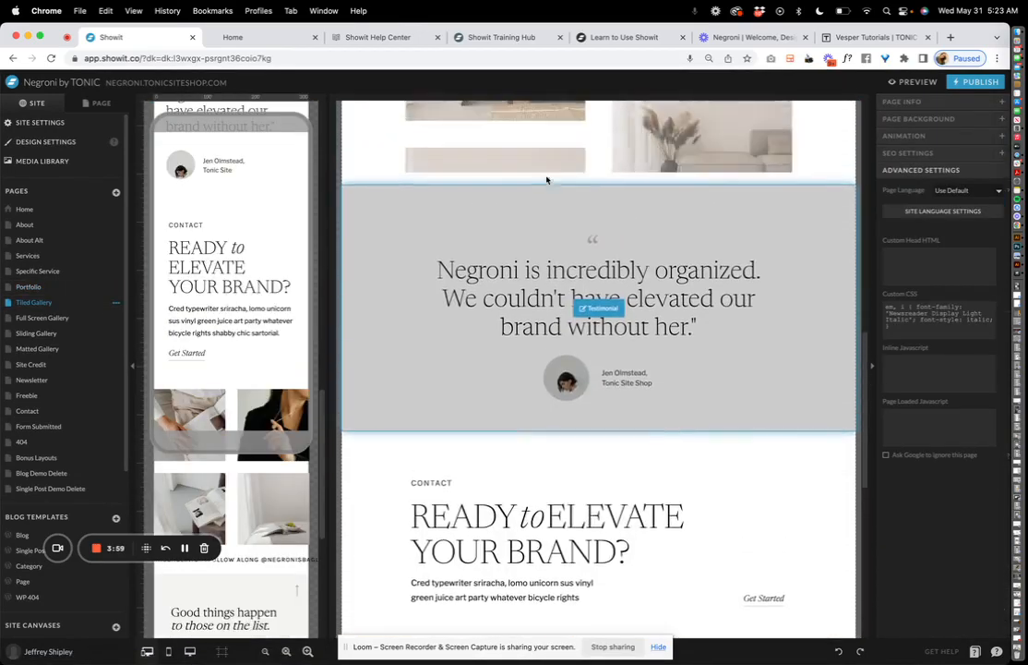
pyautogui.scroll(10, 578, 232)
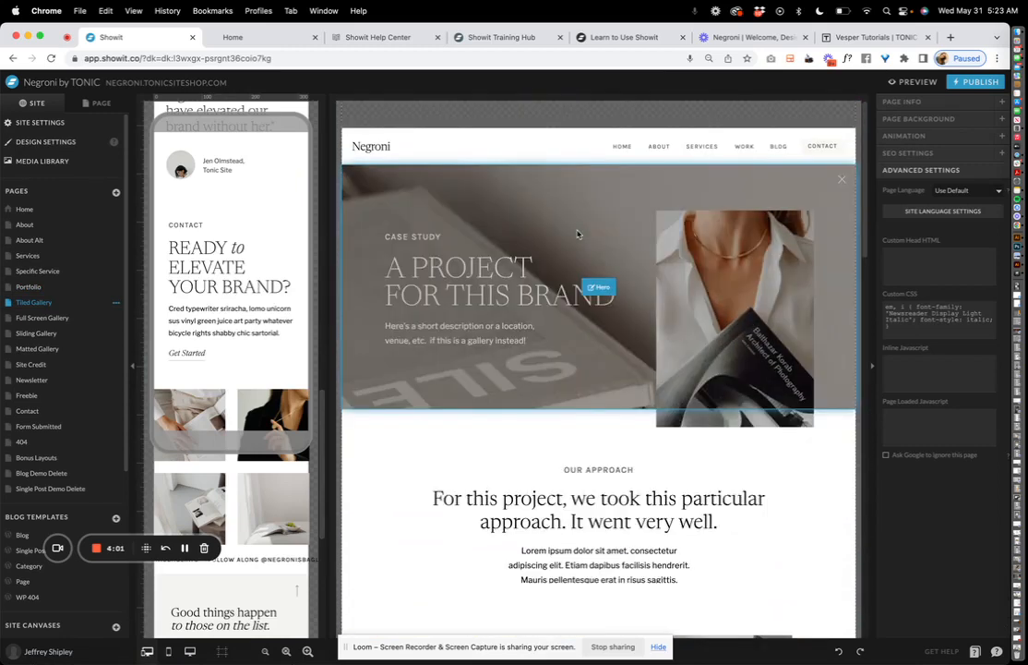
pyautogui.click(579, 236)
pyautogui.scroll(-3, 595, 277)
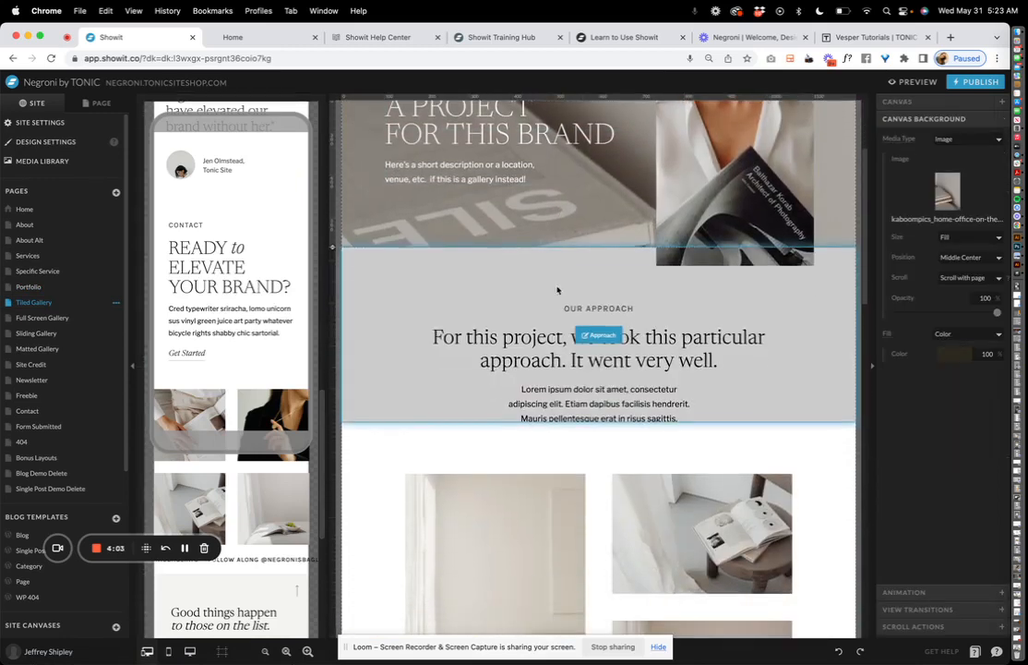
pyautogui.scroll(3, 520, 190)
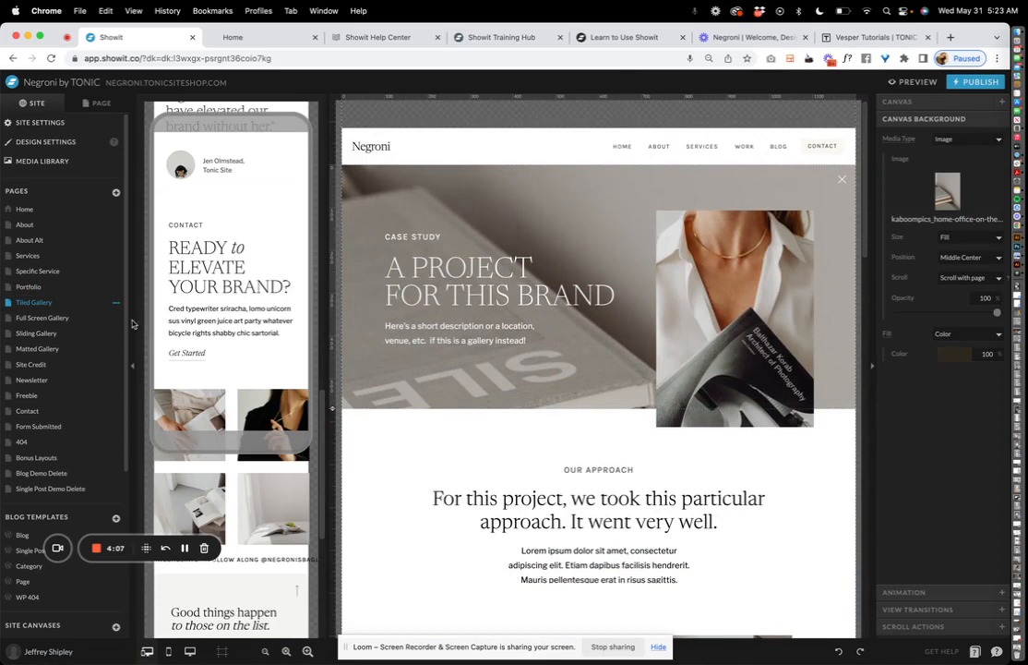
pyautogui.click(46, 317)
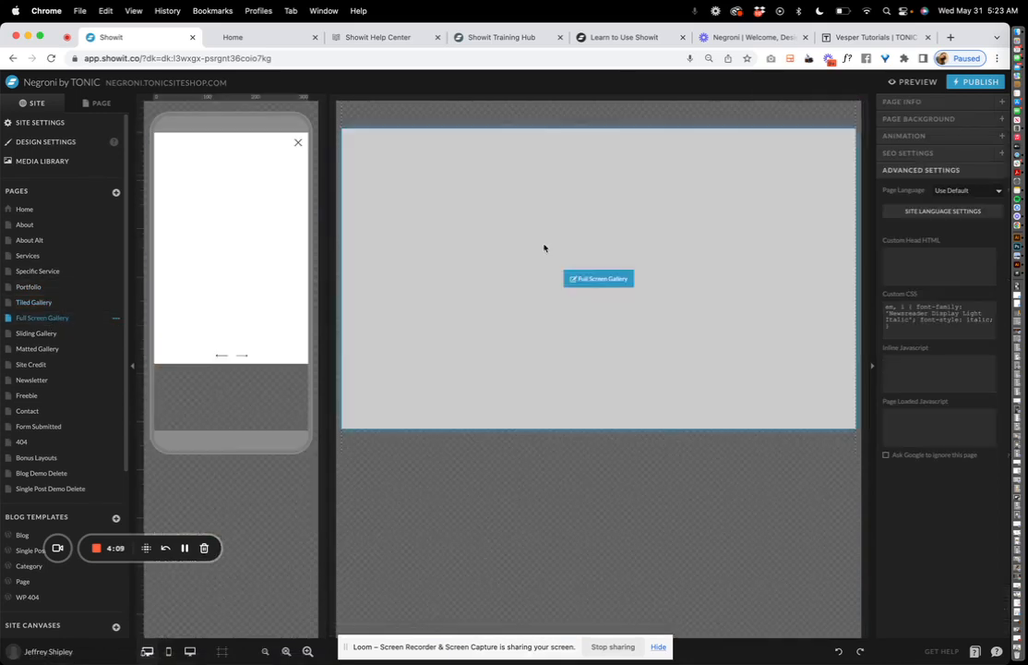
# Inspect the full screen gallery section, then the Sliding Gallery page and its title
pyautogui.click(561, 261)
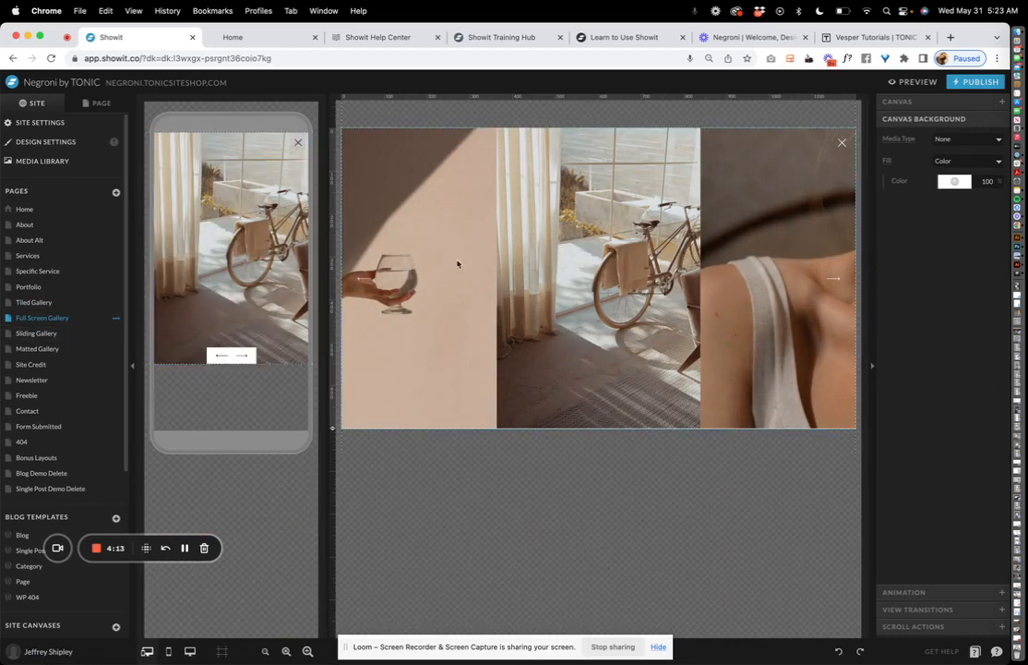
pyautogui.click(49, 334)
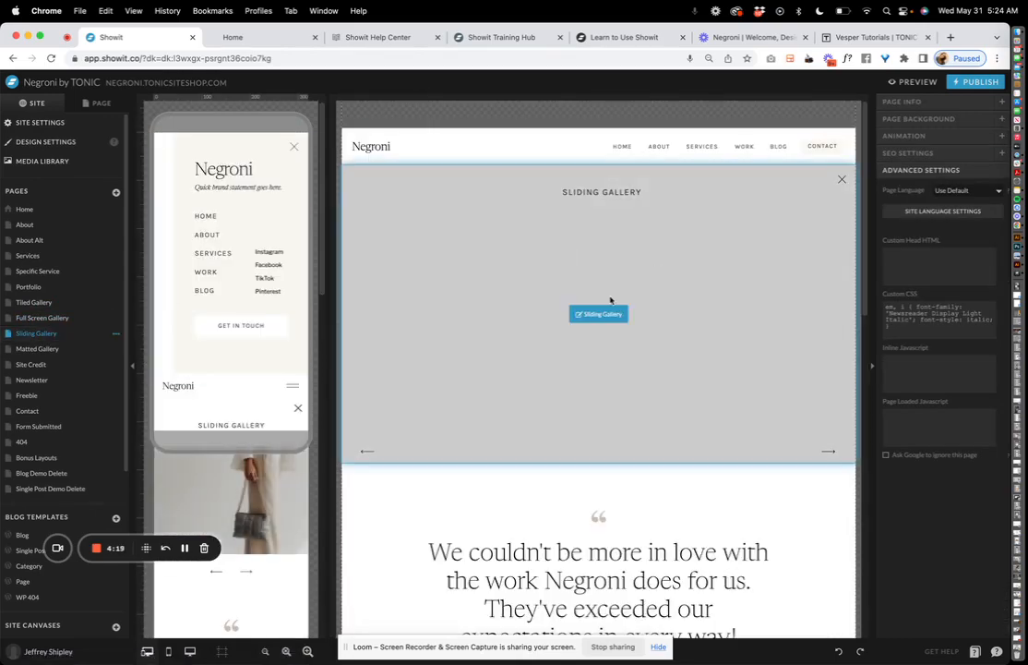
pyautogui.scroll(-10, 574, 323)
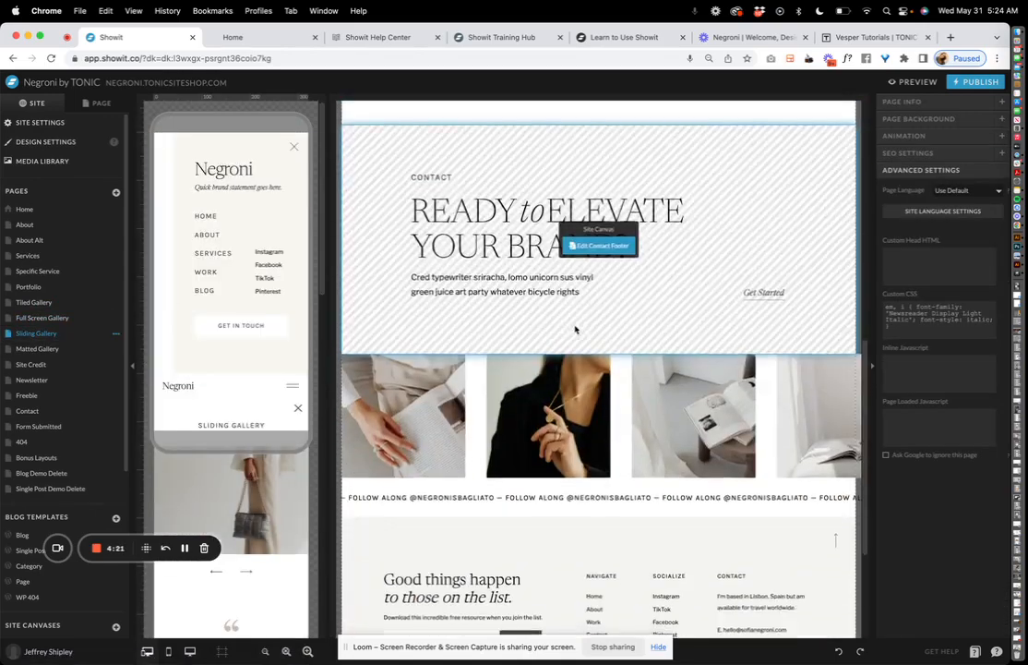
pyautogui.scroll(10, 574, 329)
pyautogui.click(625, 226)
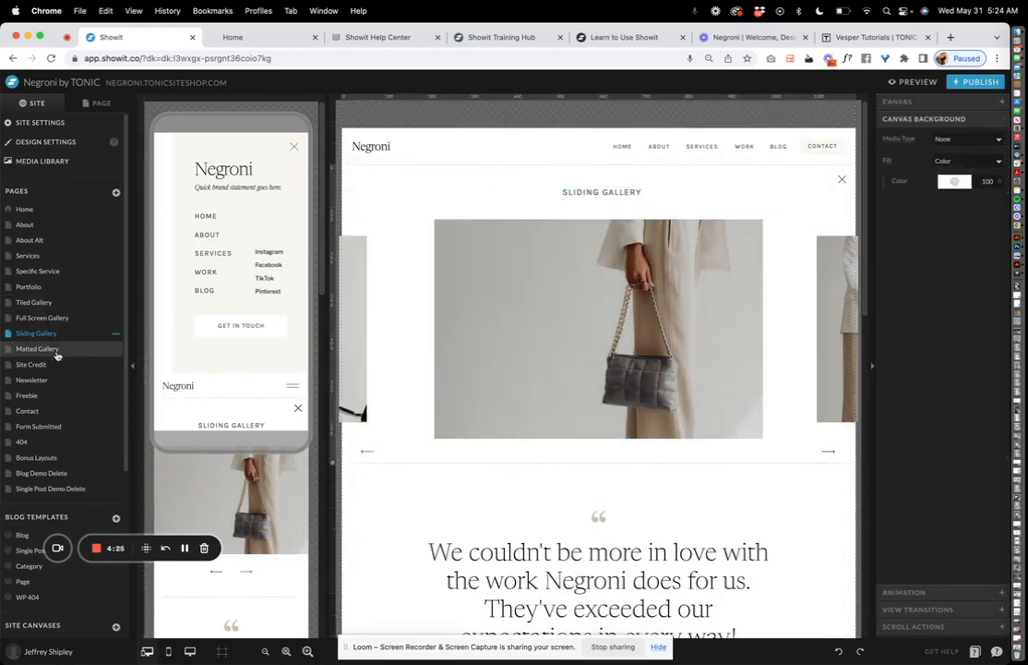
pyautogui.click(622, 193)
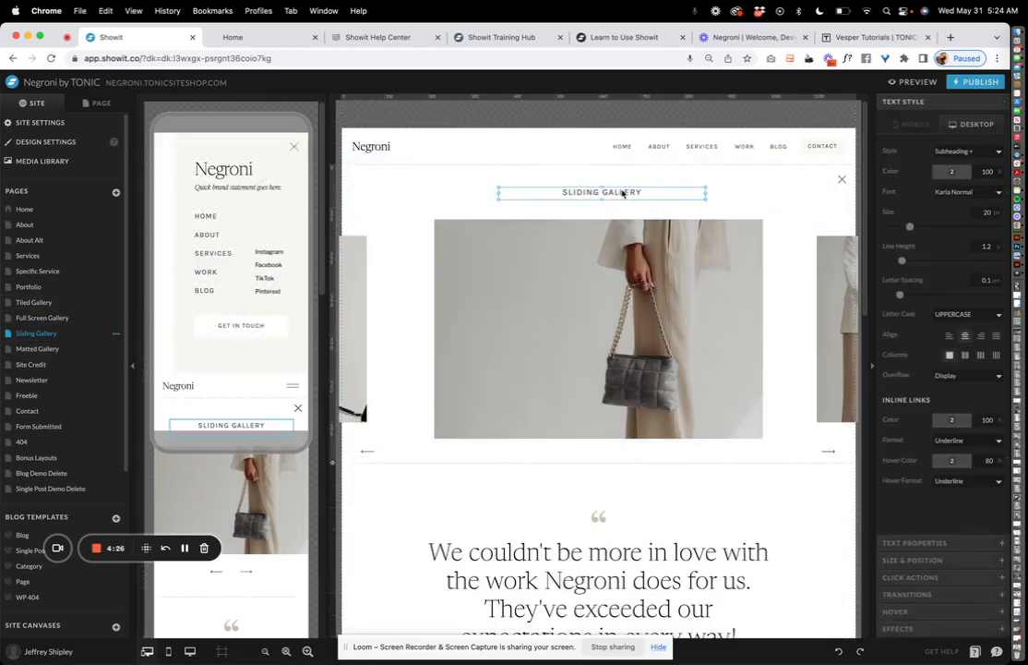
# Look over the Matted Gallery section, then go back to the Tiled Gallery page
pyautogui.click(42, 350)
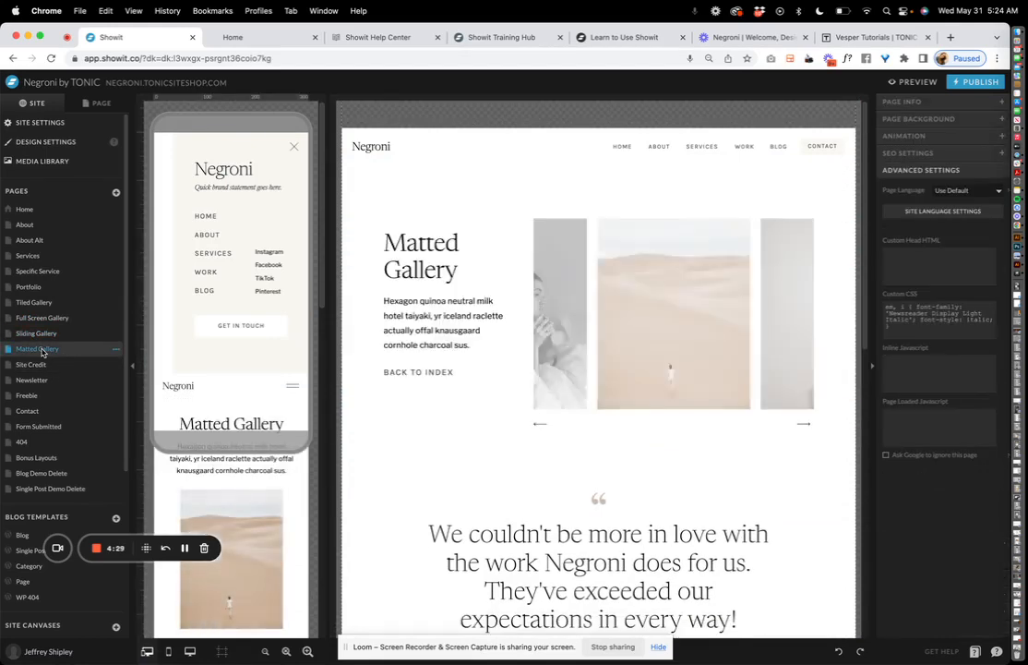
pyautogui.click(559, 234)
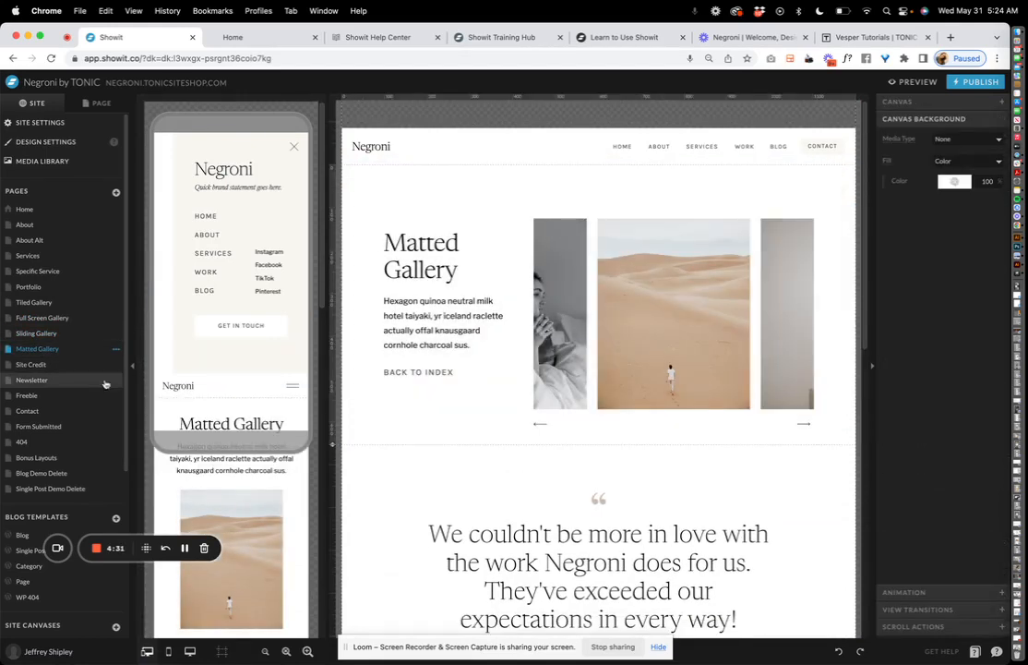
pyautogui.click(37, 302)
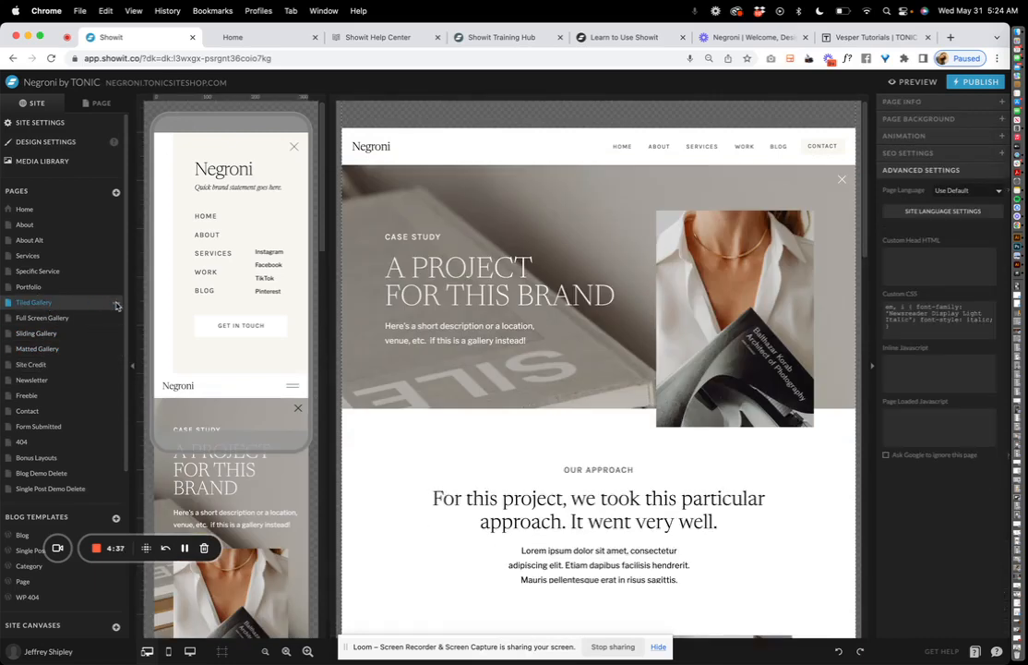
# Duplicate the Tiled Gallery page and name the copy 'Smithfield Residence'
pyautogui.click(117, 305)
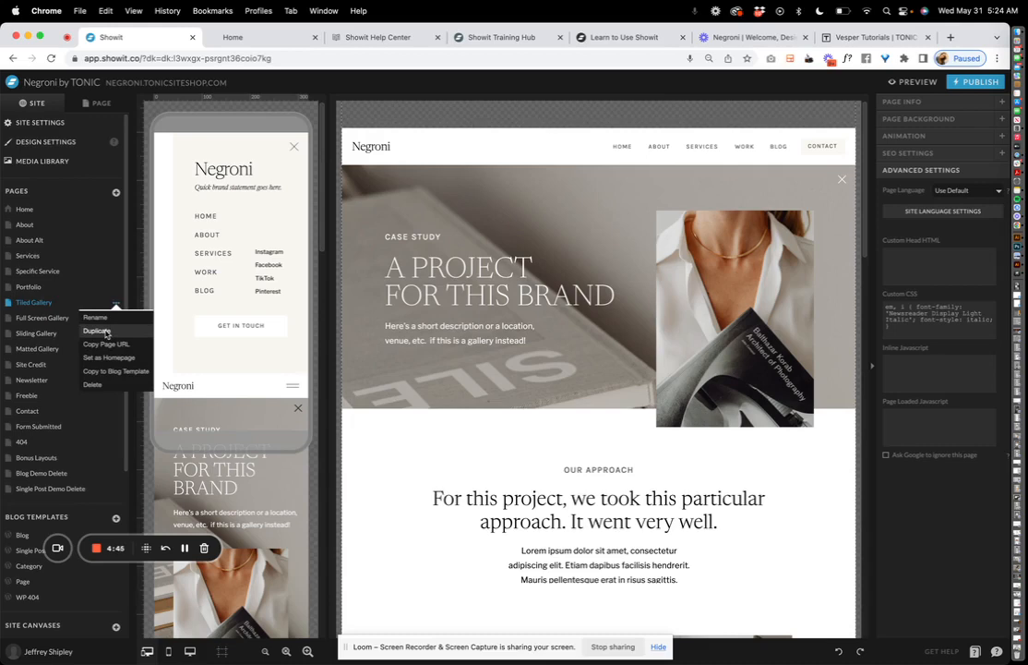
pyautogui.click(107, 332)
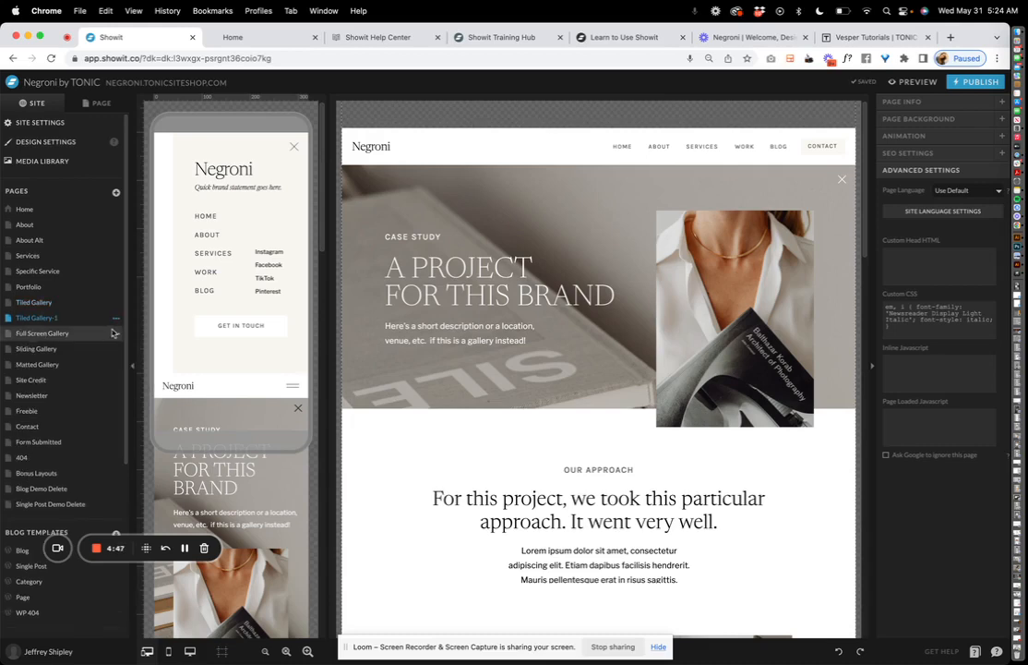
pyautogui.write('Am')
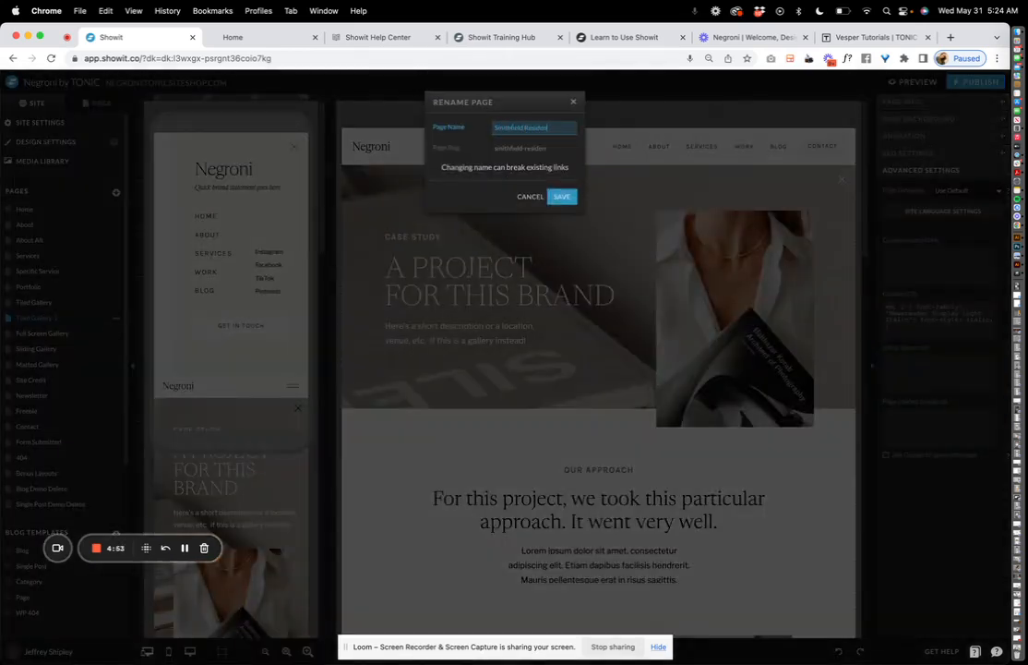
pyautogui.click(559, 198)
pyautogui.click(547, 259)
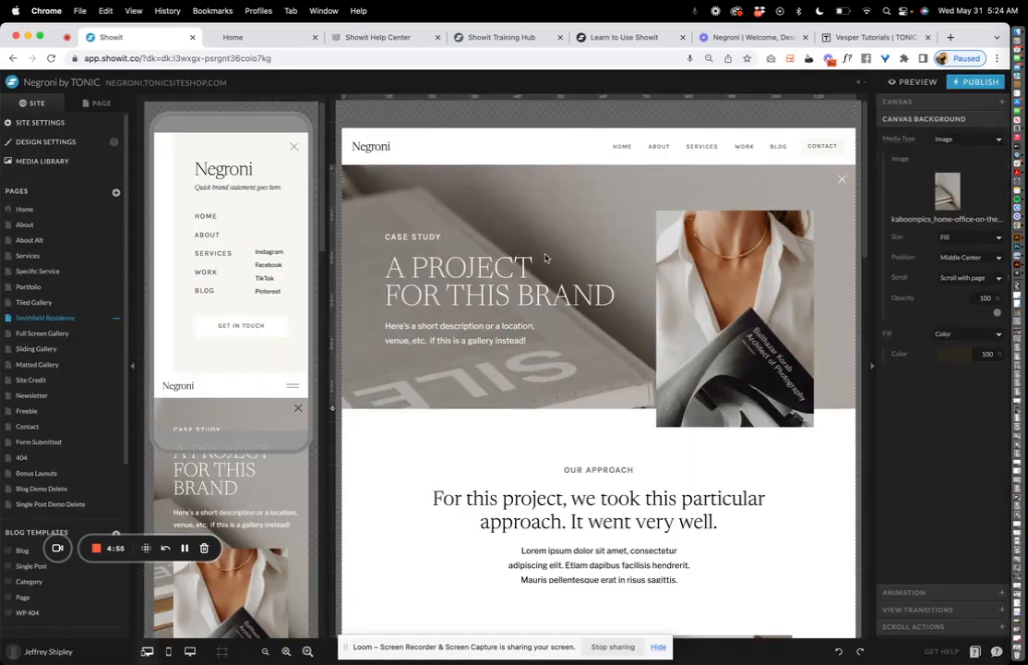
# Change the hero heading from 'A PROJECT FOR THIS BRAND' to 'SMITHFIELD RESIDENCE'
pyautogui.doubleClick(520, 266)
pyautogui.write('SMI')
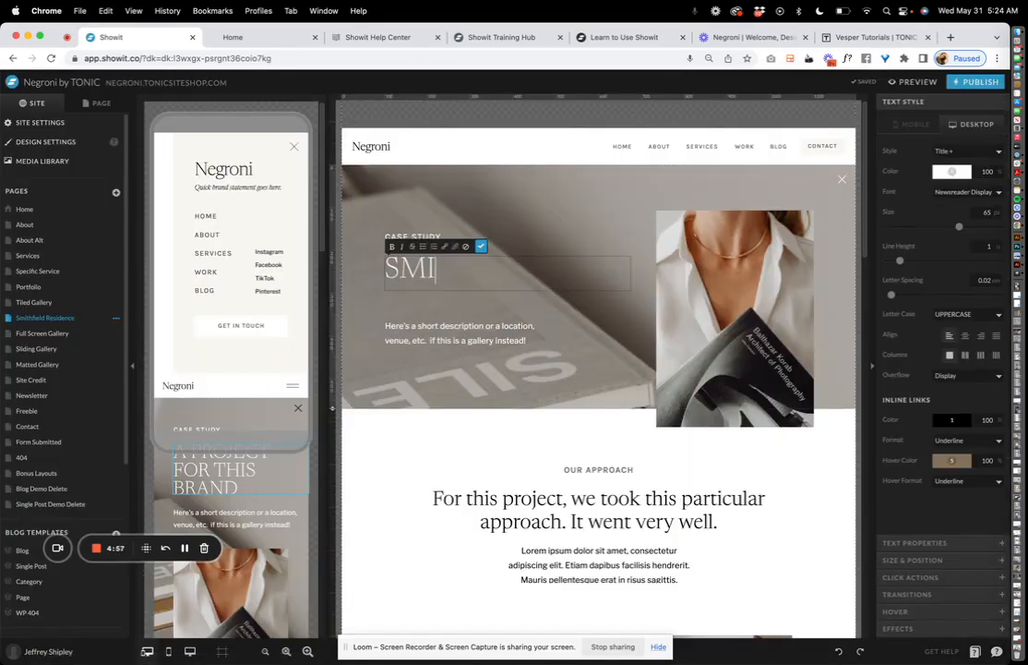
pyautogui.write('THFIELD RESIDENCE')
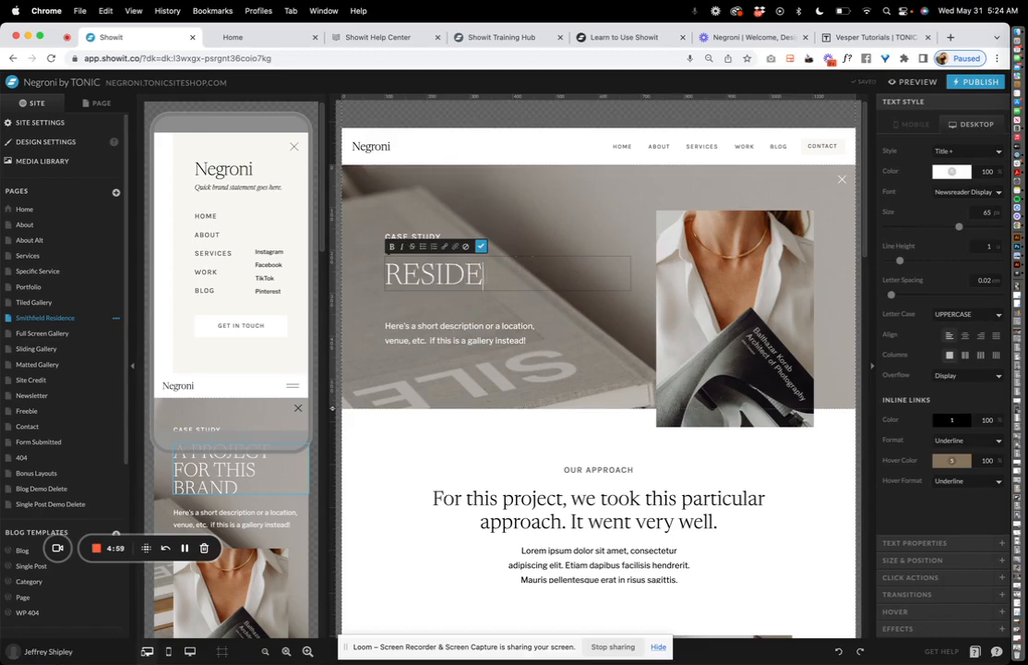
pyautogui.click(706, 302)
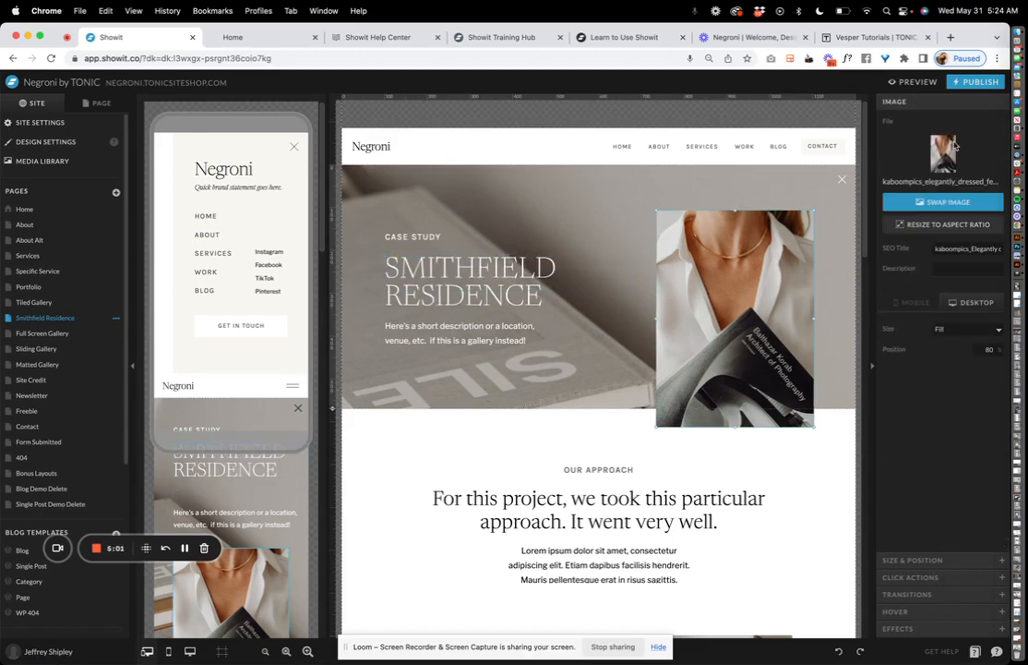
# Swap the hero inset photo for the book image OA_ESI_196-1-scaled.jpg
pyautogui.click(953, 147)
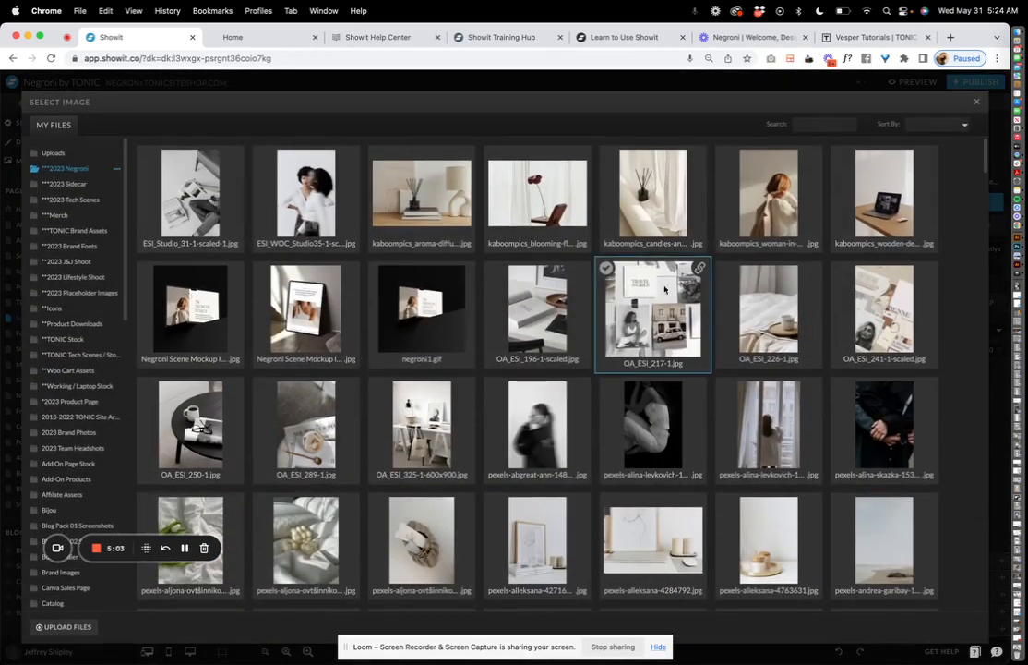
pyautogui.click(548, 334)
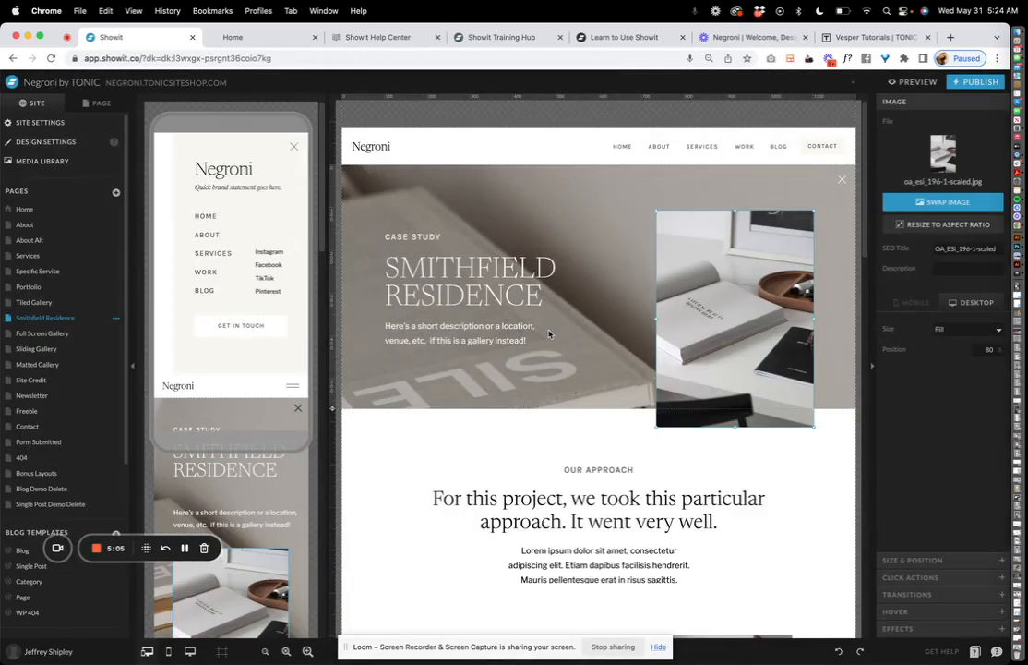
pyautogui.click(601, 264)
# Set the hero background to the black-and-white pexels-alina-levkovich photo
pyautogui.click(642, 217)
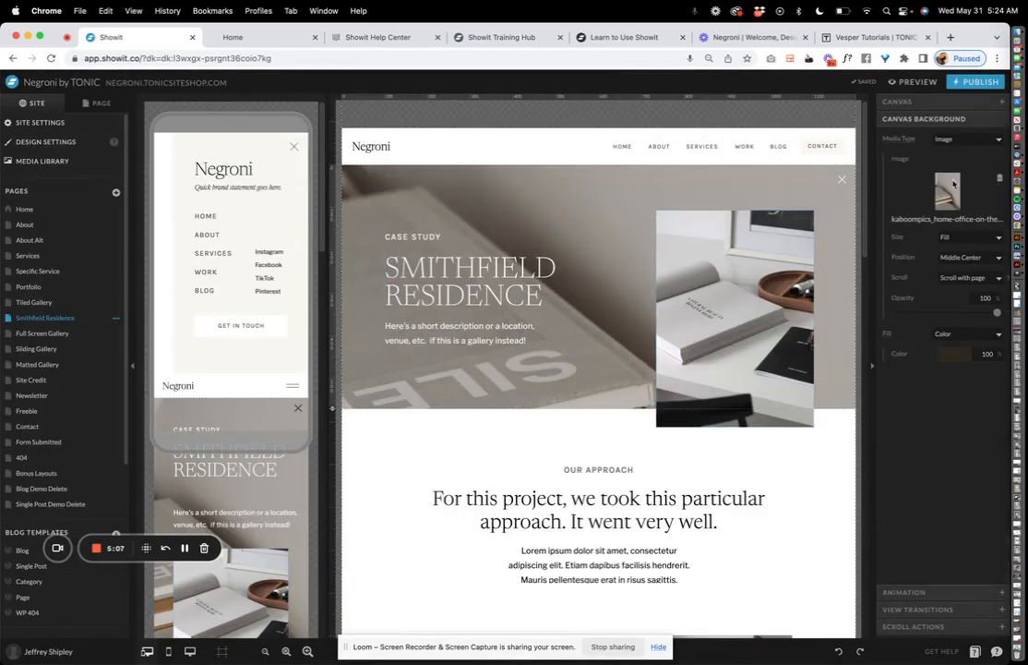
pyautogui.click(948, 190)
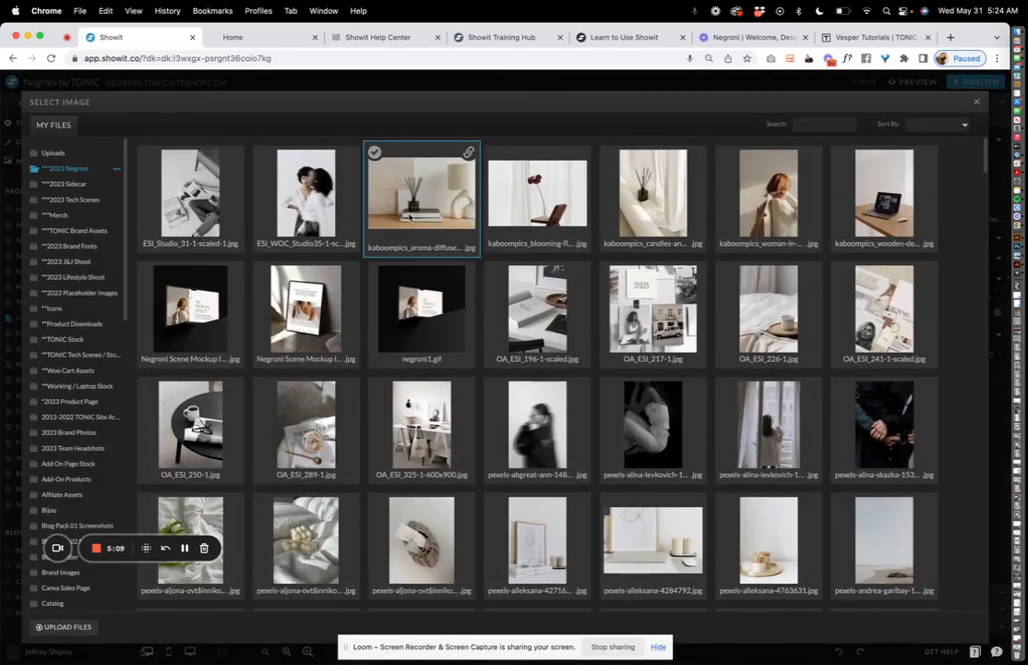
pyautogui.click(656, 429)
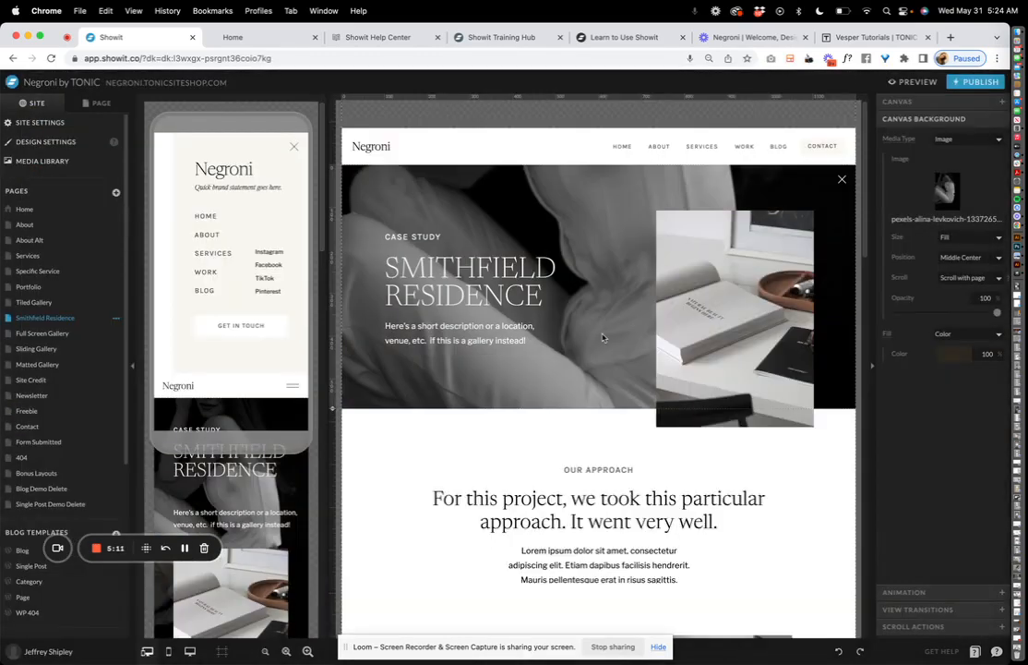
pyautogui.scroll(-4, 602, 337)
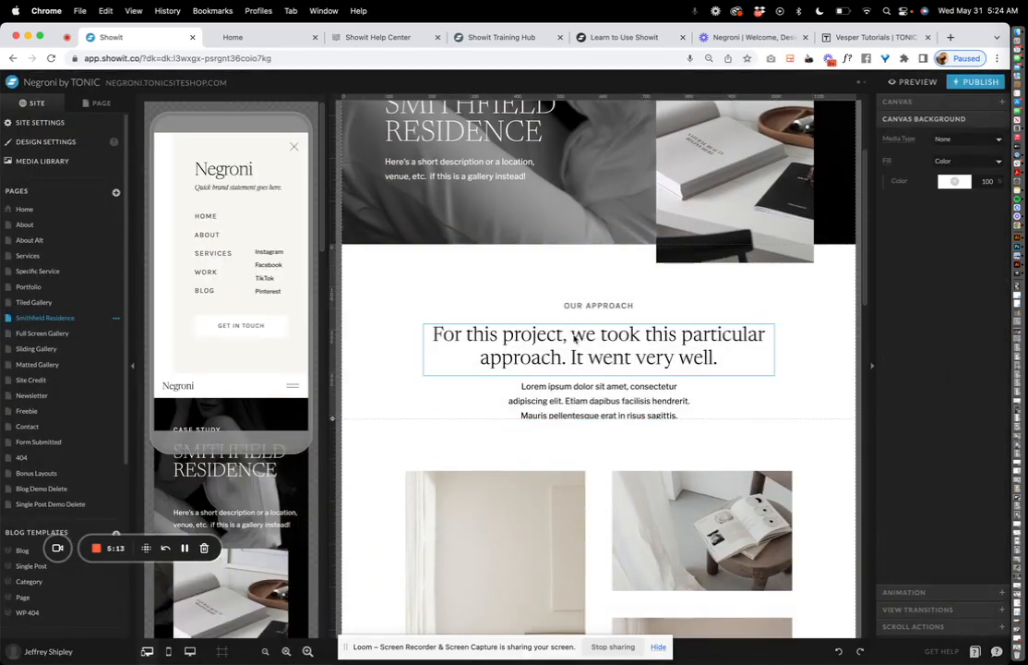
pyautogui.scroll(-6, 574, 339)
pyautogui.click(526, 286)
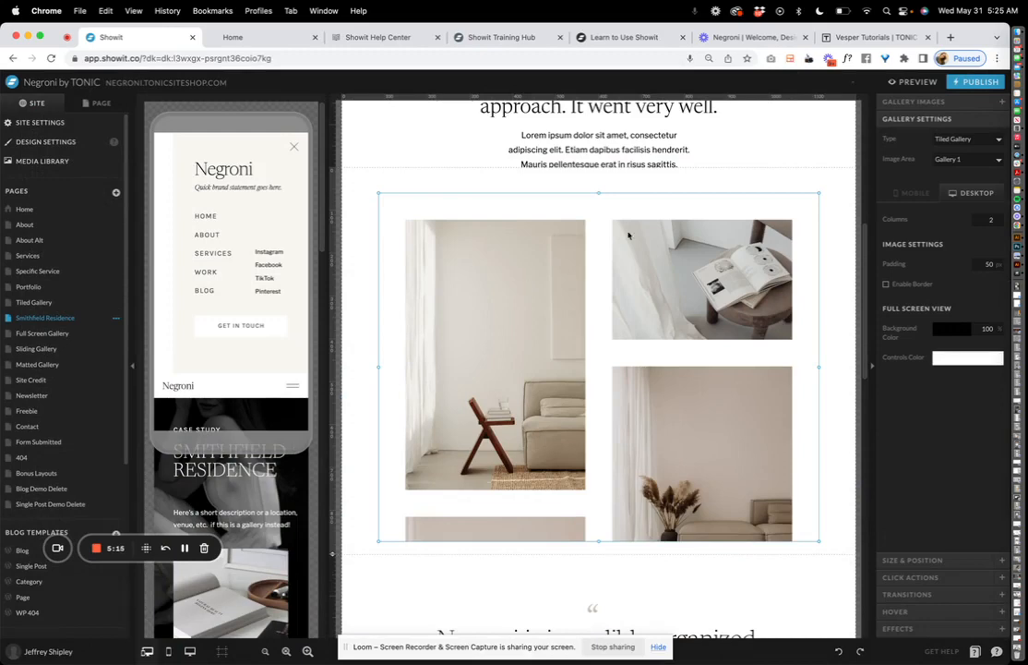
pyautogui.click(940, 103)
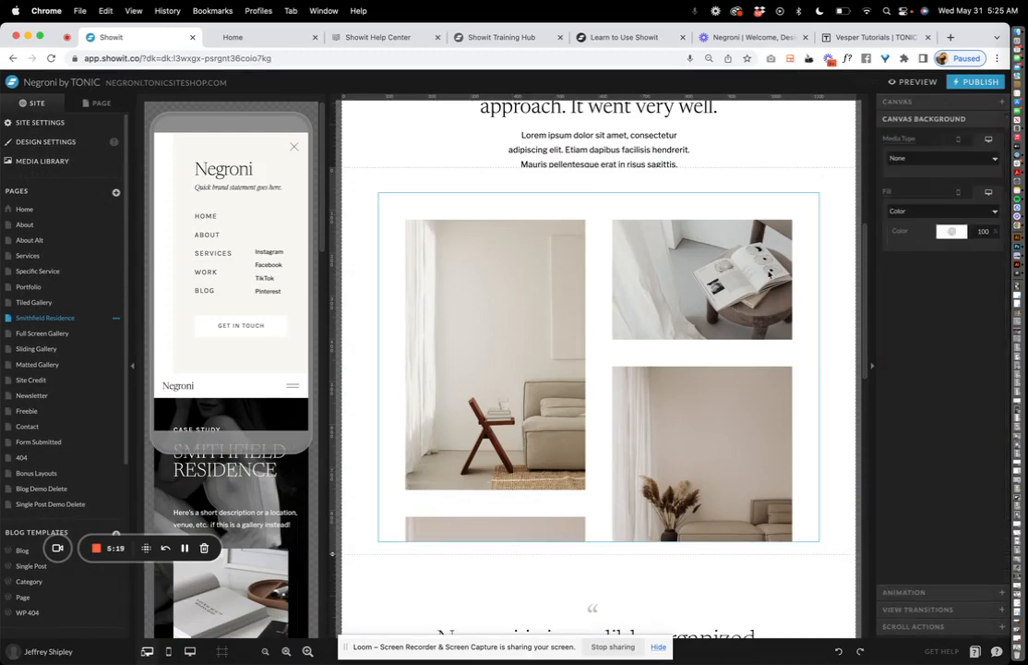
pyautogui.click(940, 122)
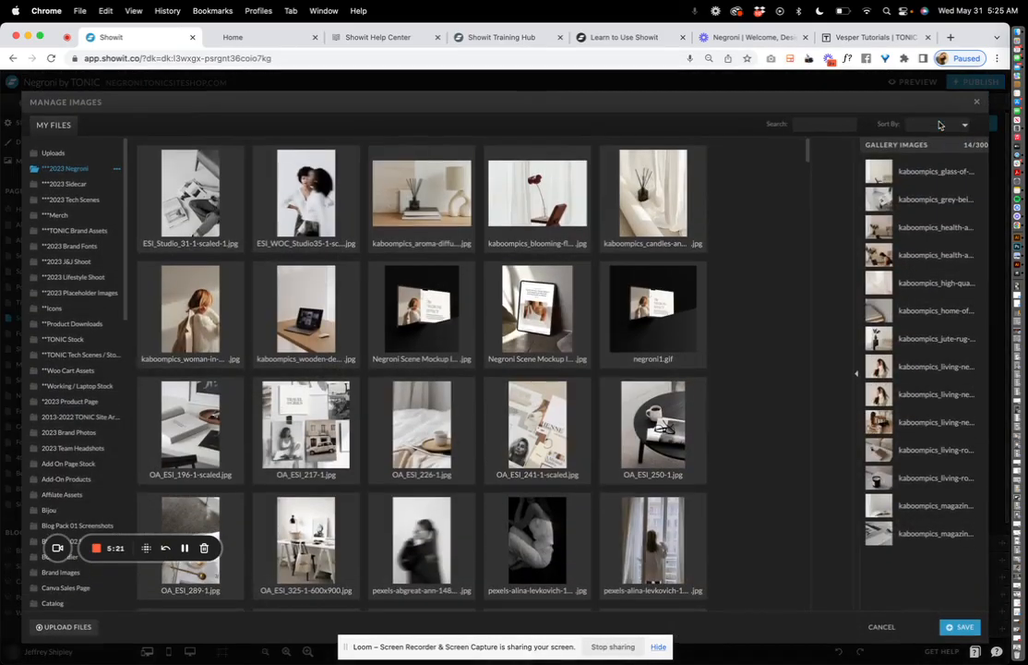
pyautogui.click(893, 175)
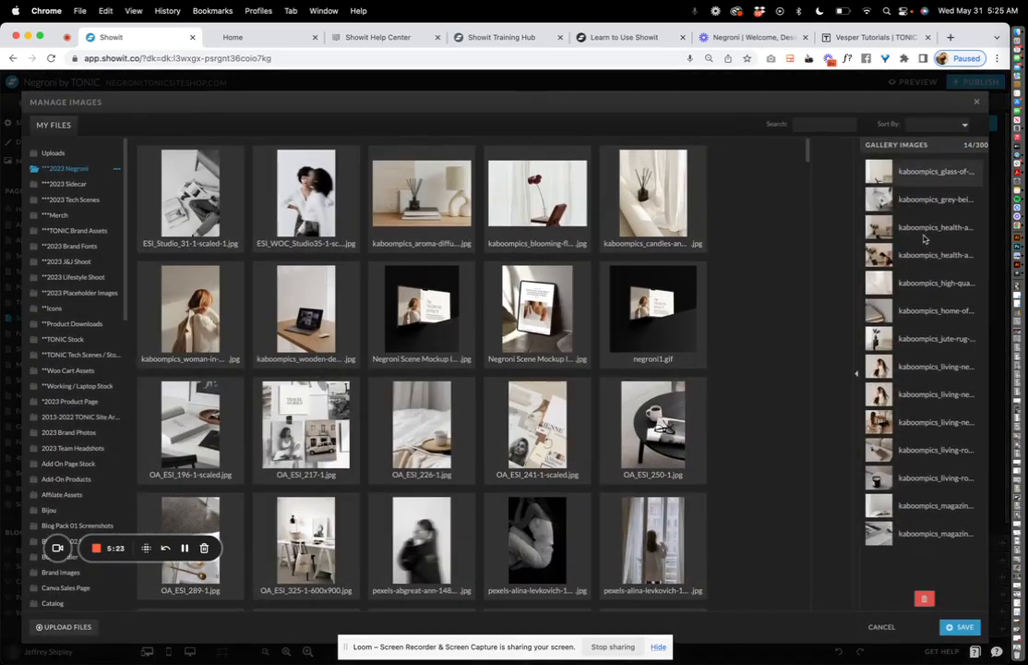
pyautogui.moveTo(891, 263); pyautogui.dragTo(893, 225)
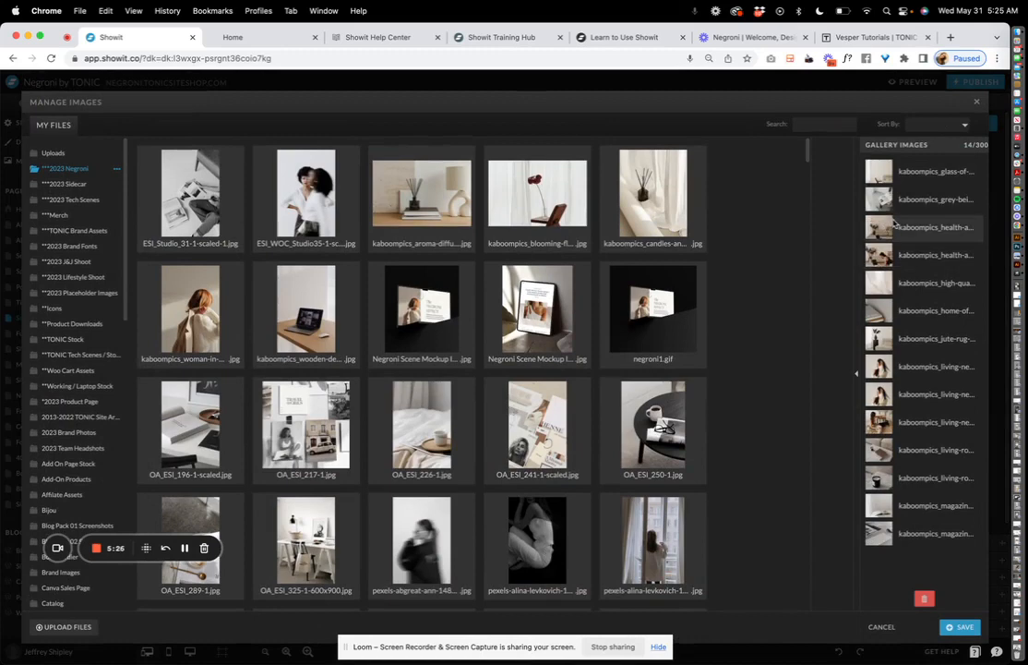
pyautogui.click(432, 214)
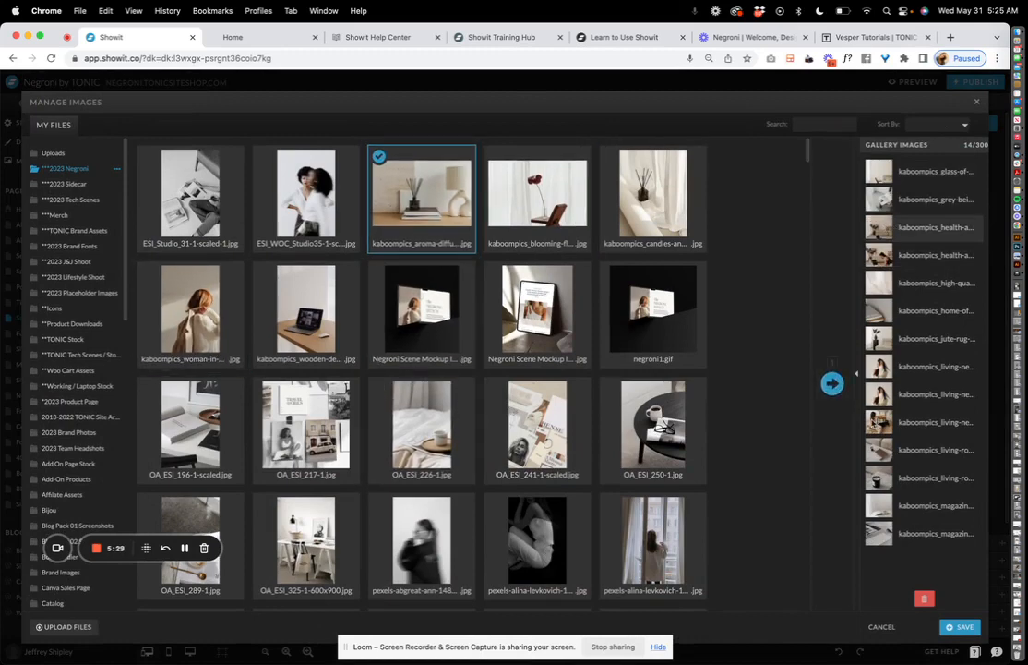
pyautogui.click(833, 383)
pyautogui.click(899, 567)
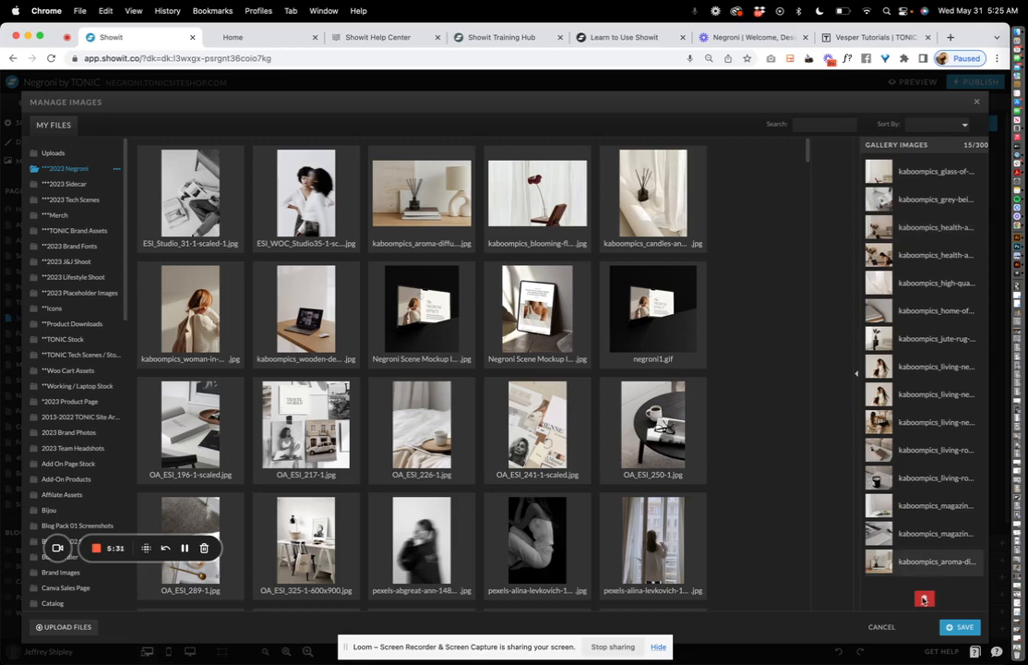
pyautogui.click(925, 599)
pyautogui.click(308, 205)
pyautogui.click(222, 201)
pyautogui.keyDown('shift'); pyautogui.click(637, 189); pyautogui.keyUp('shift')
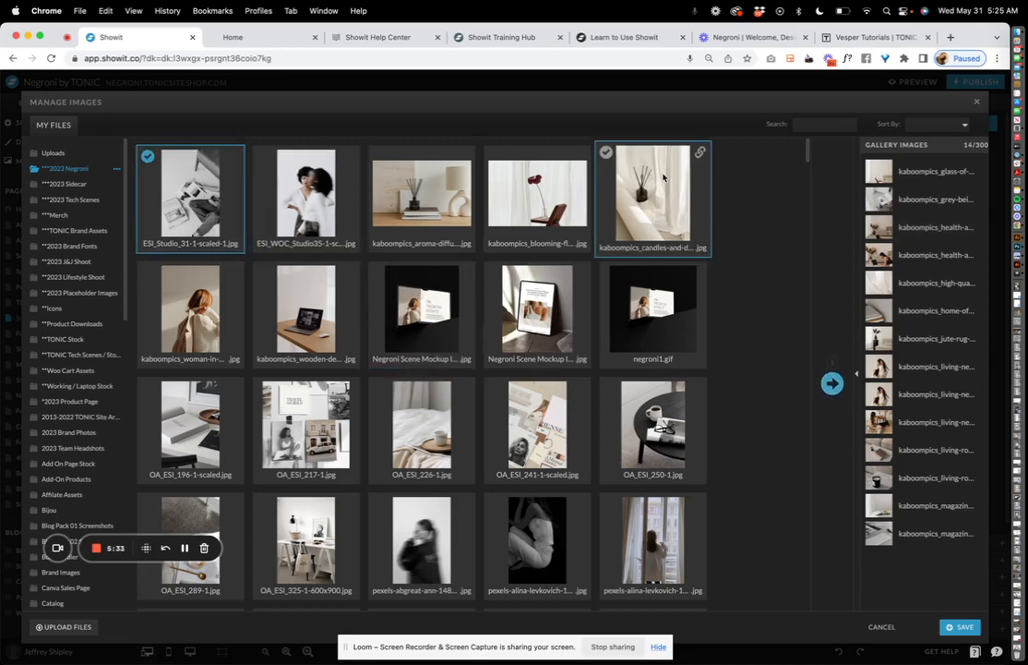
pyautogui.click(833, 383)
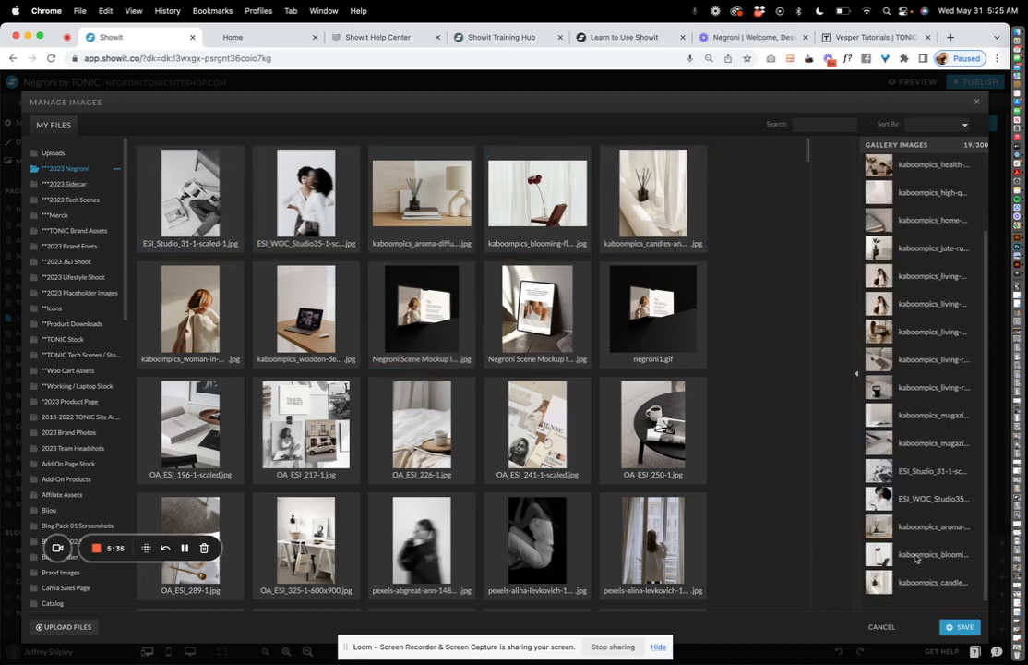
pyautogui.scroll(-3, 914, 596)
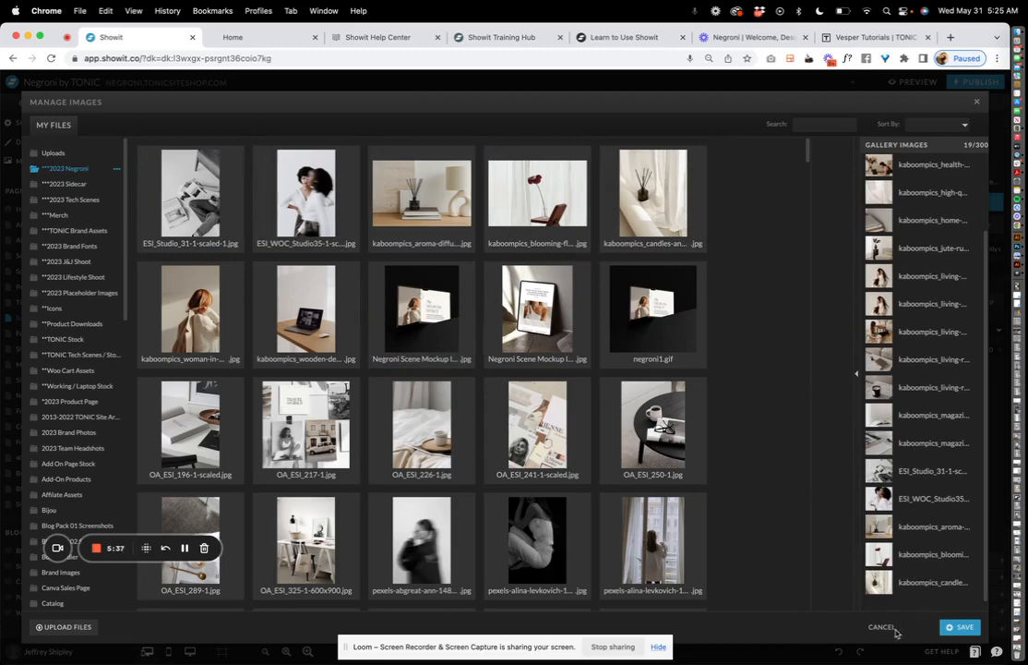
pyautogui.click(960, 626)
# Review the tiled gallery's click actions, size and position, layout, and image list settings
pyautogui.scroll(-1, 742, 391)
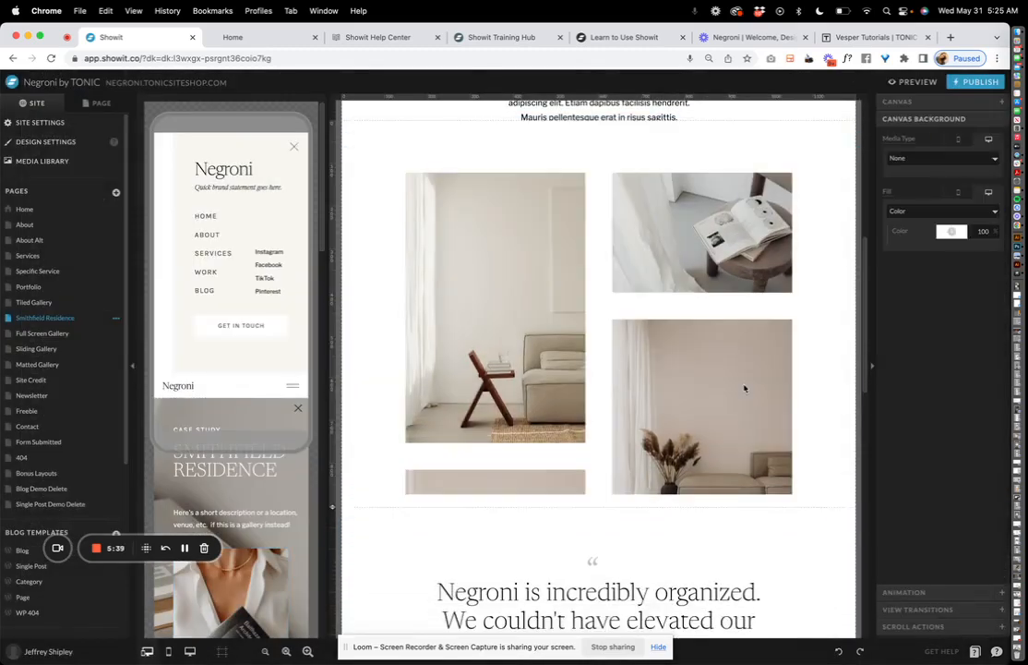
pyautogui.click(744, 387)
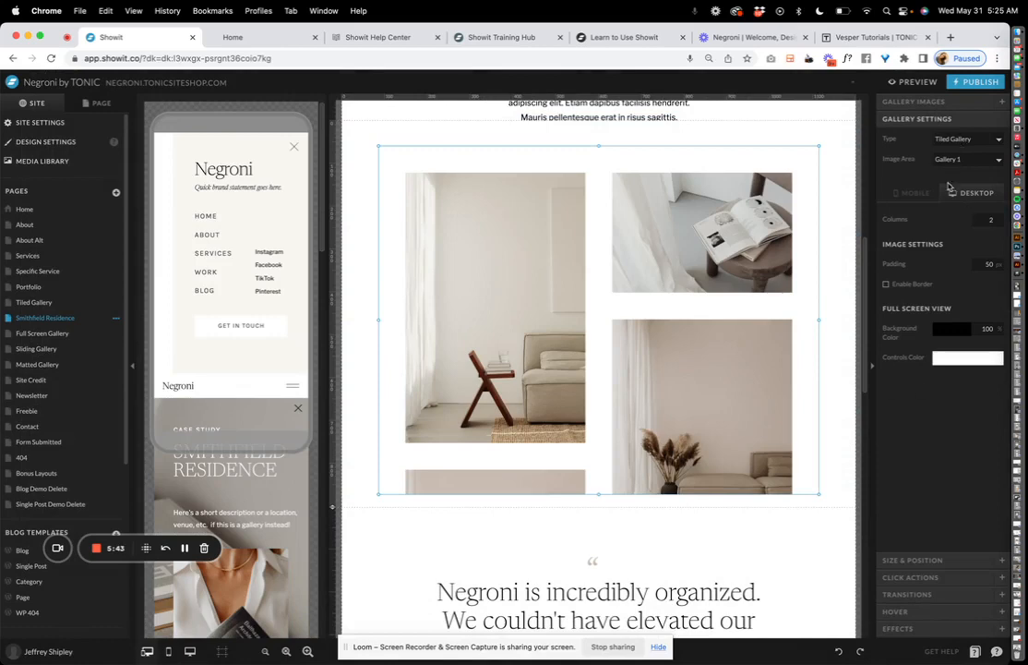
pyautogui.click(920, 577)
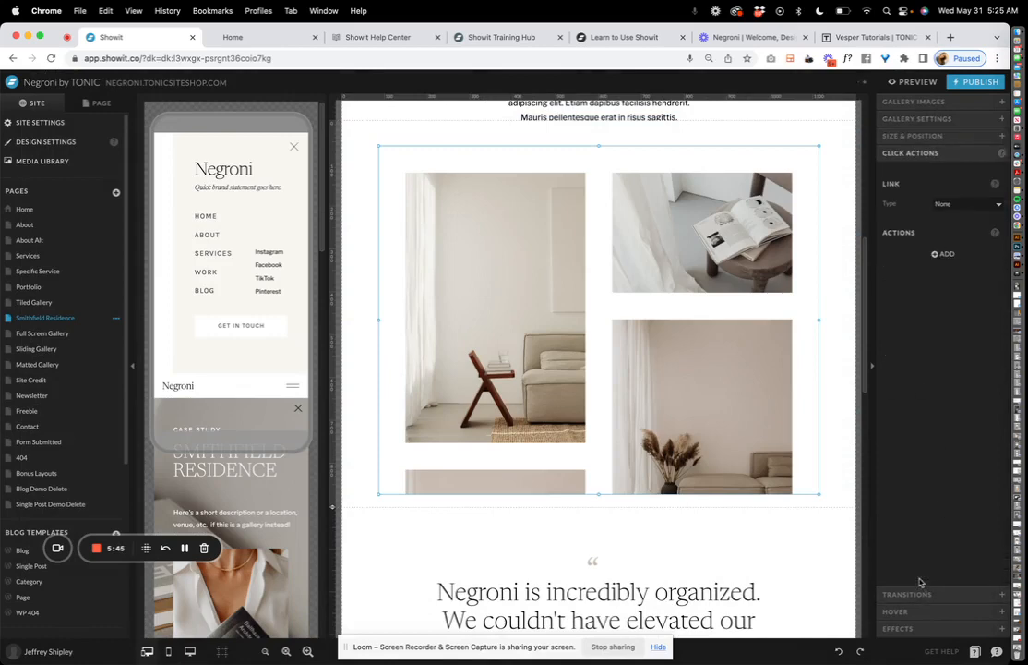
pyautogui.click(964, 136)
pyautogui.click(955, 119)
pyautogui.click(946, 102)
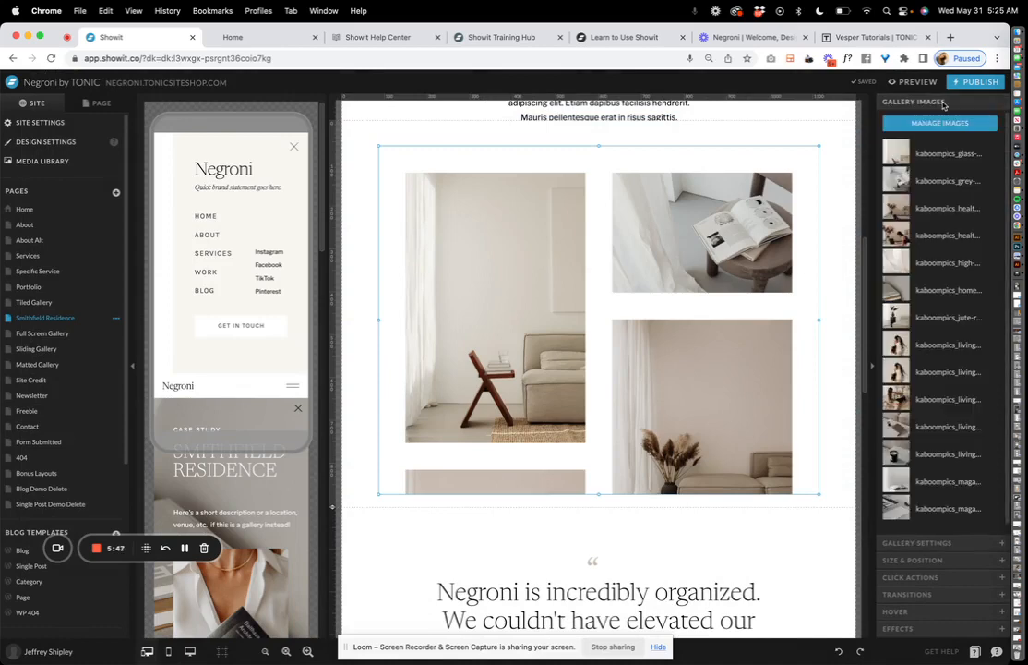
pyautogui.click(921, 543)
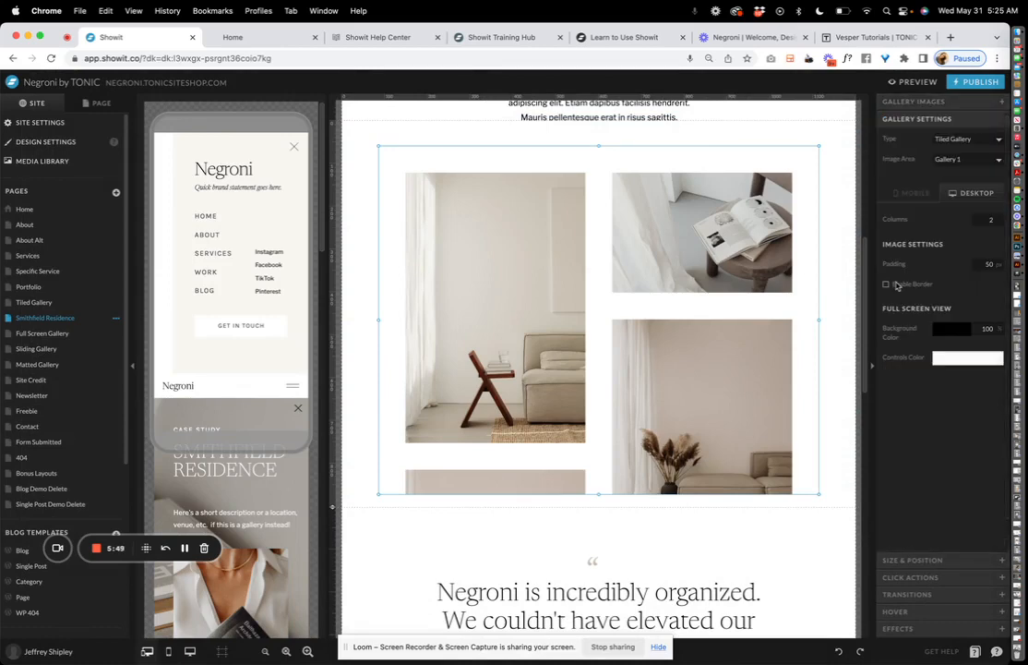
pyautogui.scroll(-3, 595, 453)
pyautogui.click(596, 452)
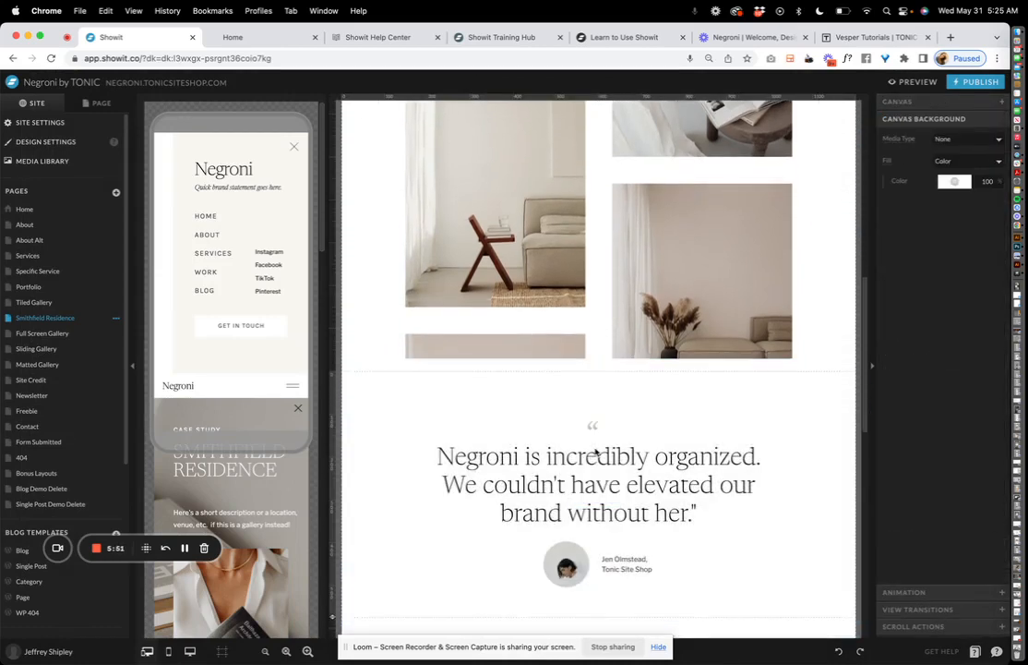
# In the mobile layout, drag the hero description text up slightly
pyautogui.scroll(-5, 596, 452)
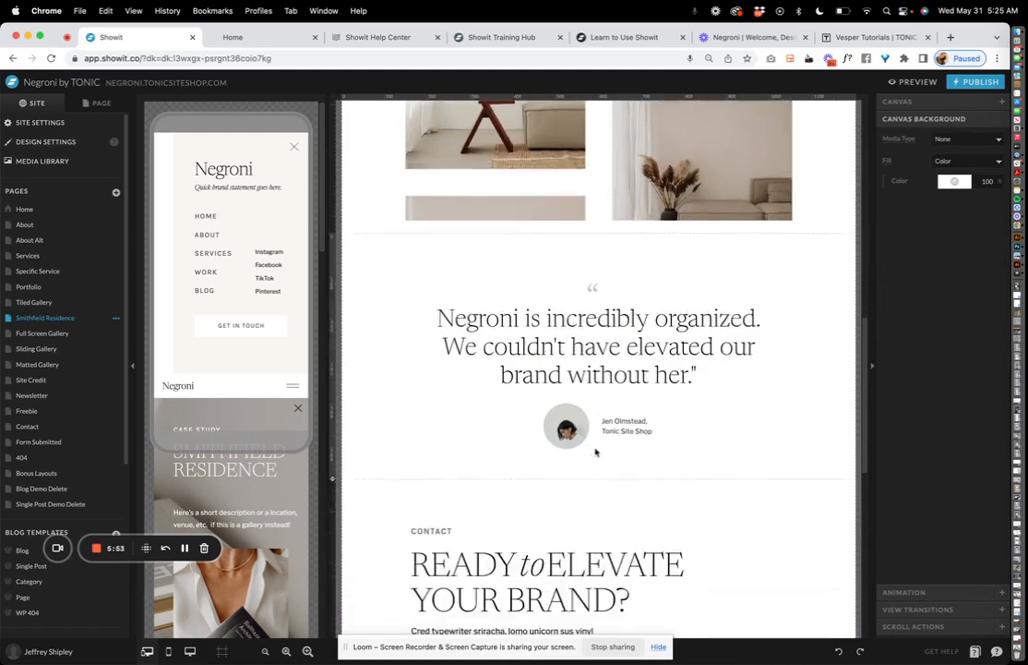
pyautogui.scroll(-2, 267, 449)
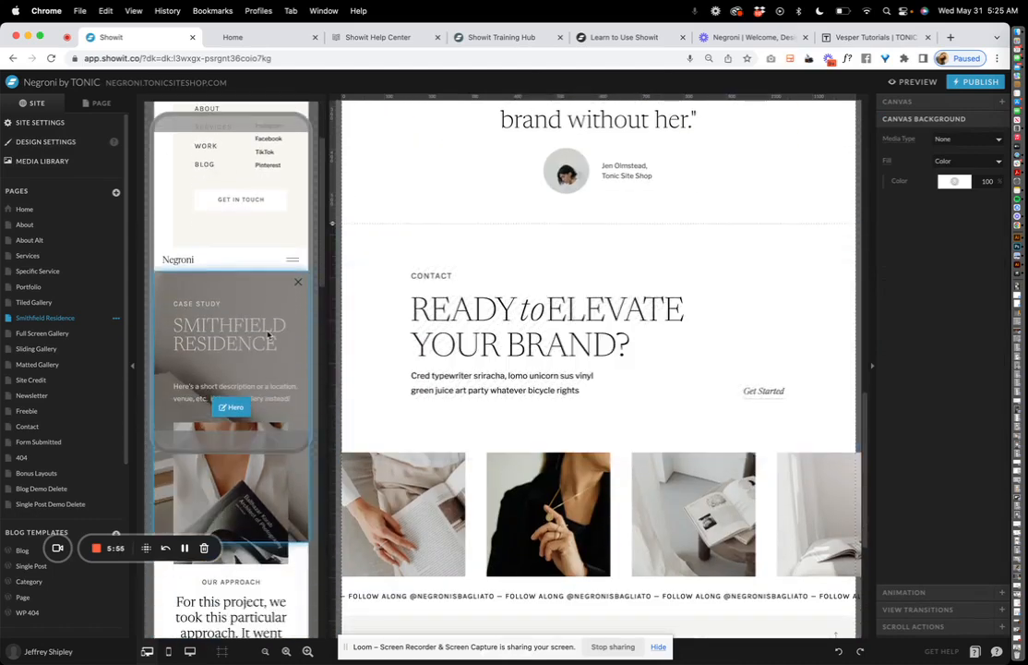
pyautogui.click(271, 336)
pyautogui.scroll(-2, 271, 336)
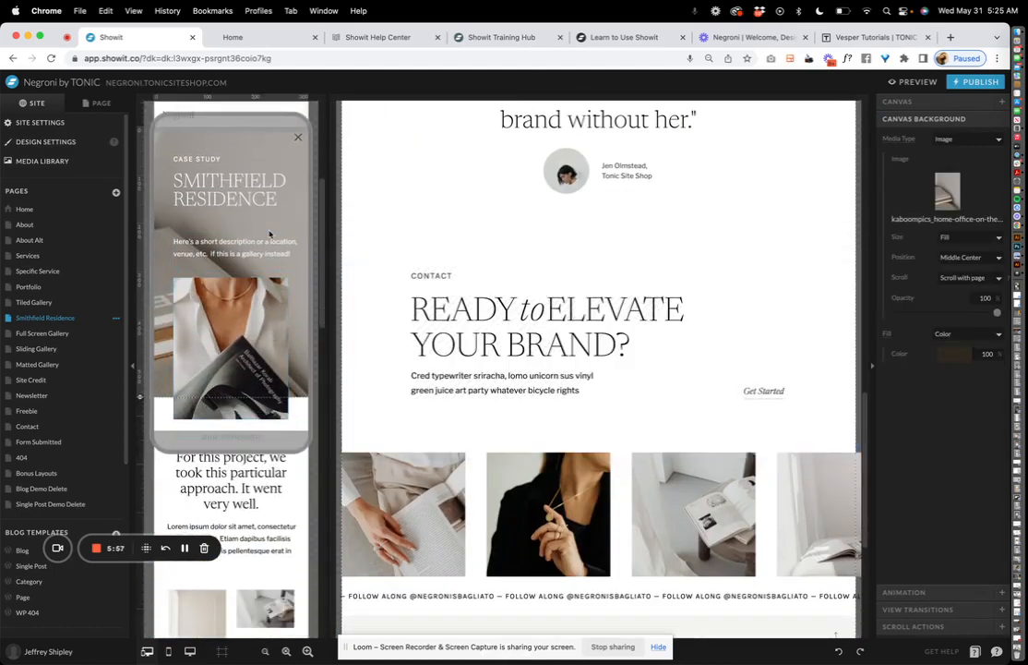
pyautogui.moveTo(269, 248); pyautogui.dragTo(268, 229)
pyautogui.click(203, 259)
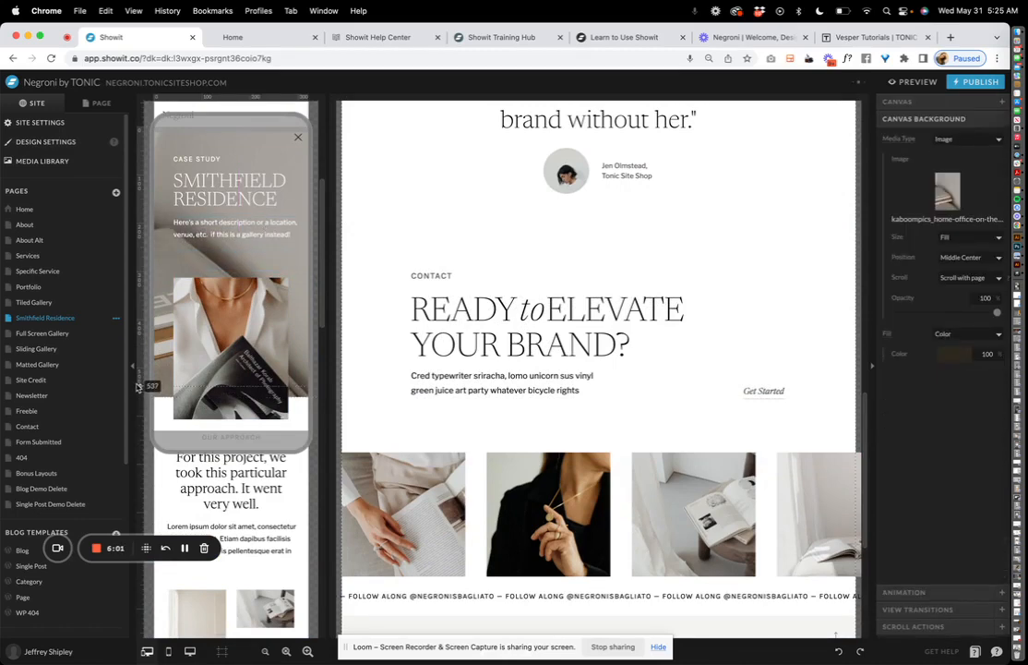
# Nudge the mobile hero photo up with Shift+Up
pyautogui.scroll(-1, 148, 388)
pyautogui.click(208, 343)
pyautogui.hotkey('shift', 'Up')
pyautogui.hotkey('shift', 'Up')
pyautogui.hotkey('shift', 'Up')
pyautogui.hotkey('shift', 'Up')
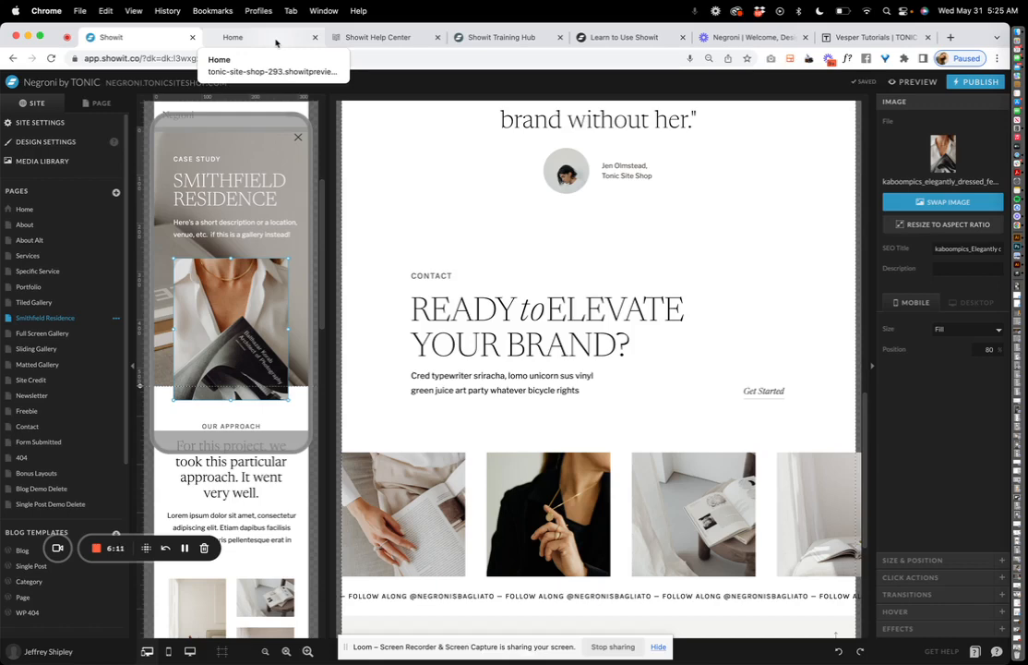
# Load the live Negroni site at negroni.tonicsiteshop.com in place of the preview
pyautogui.click(275, 42)
pyautogui.press('super+l')
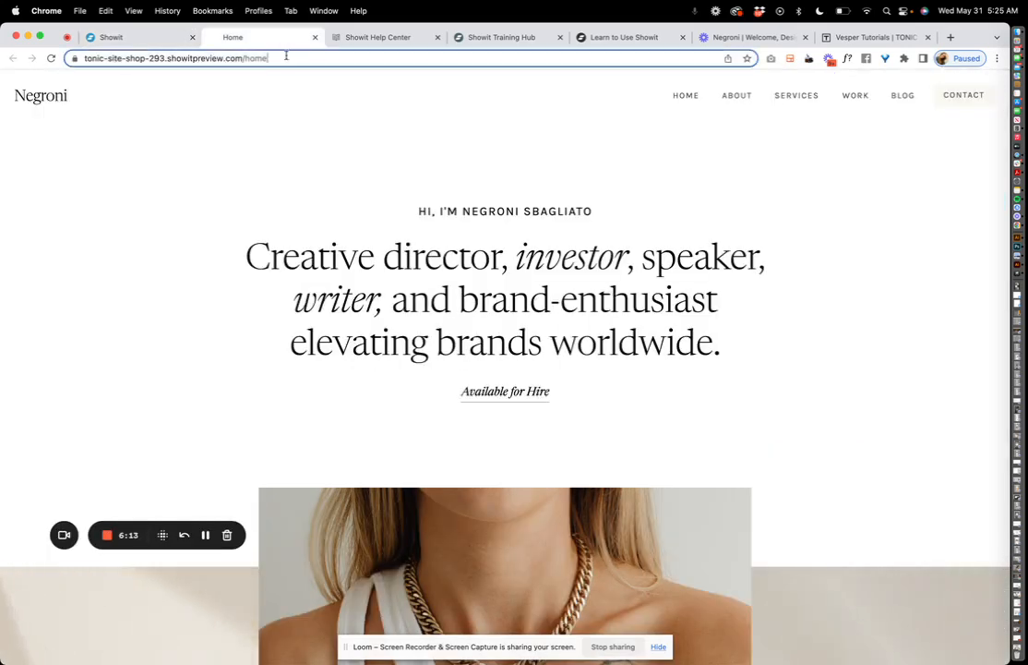
pyautogui.write('negr')
pyautogui.press('Return')
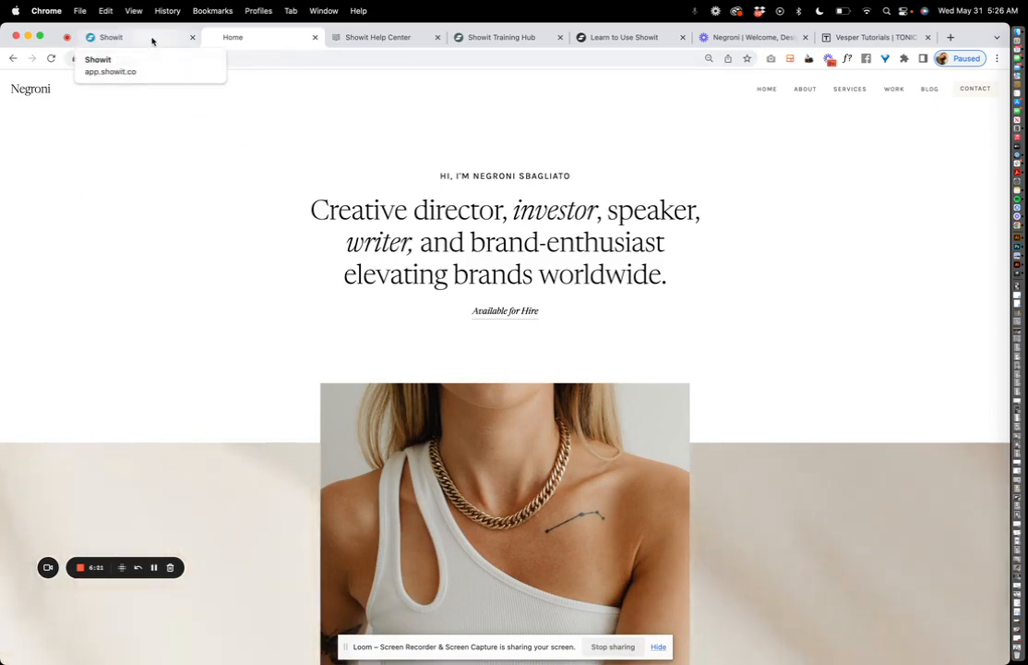
# Back in the Showit editor, delete the Smithfield Residence page
pyautogui.click(152, 39)
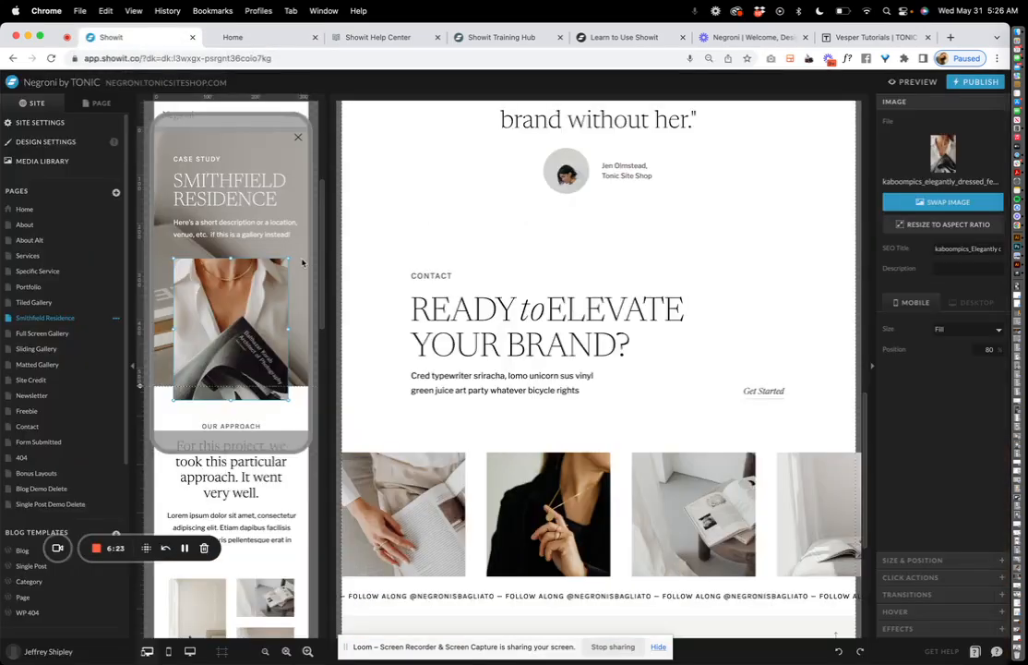
pyautogui.click(116, 317)
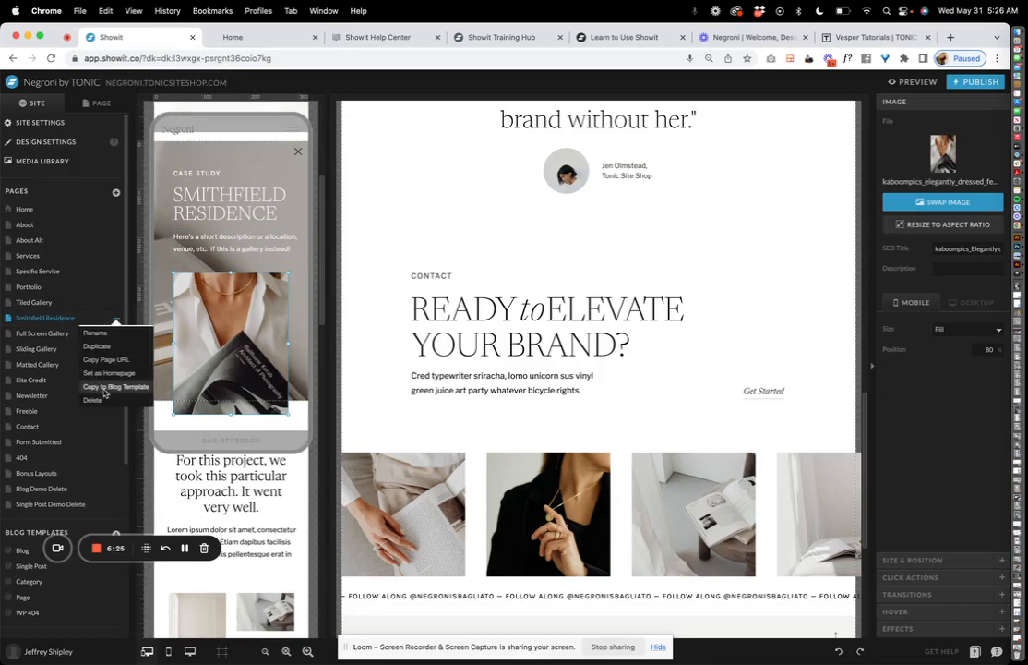
pyautogui.click(96, 400)
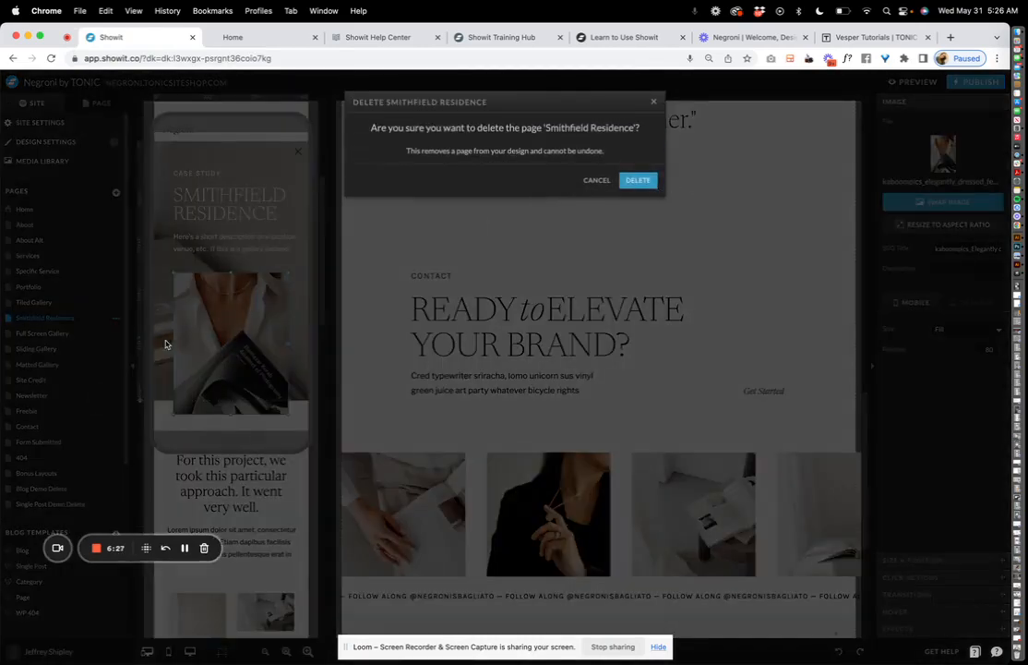
pyautogui.click(637, 180)
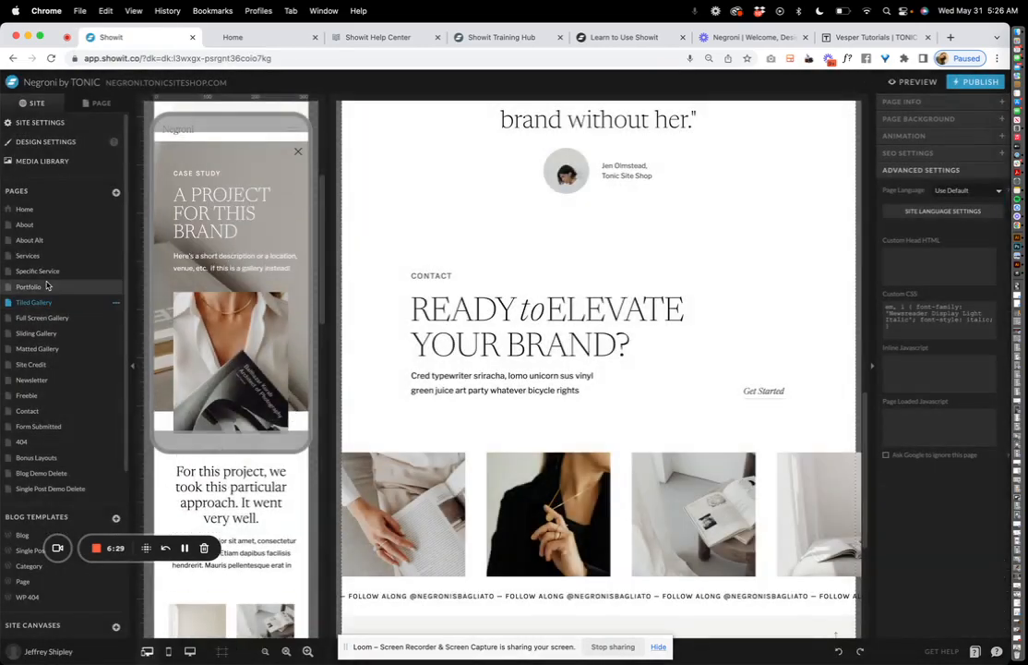
# Go to the Portfolio page and bring up the Showit help docs
pyautogui.click(47, 286)
pyautogui.scroll(5, 568, 270)
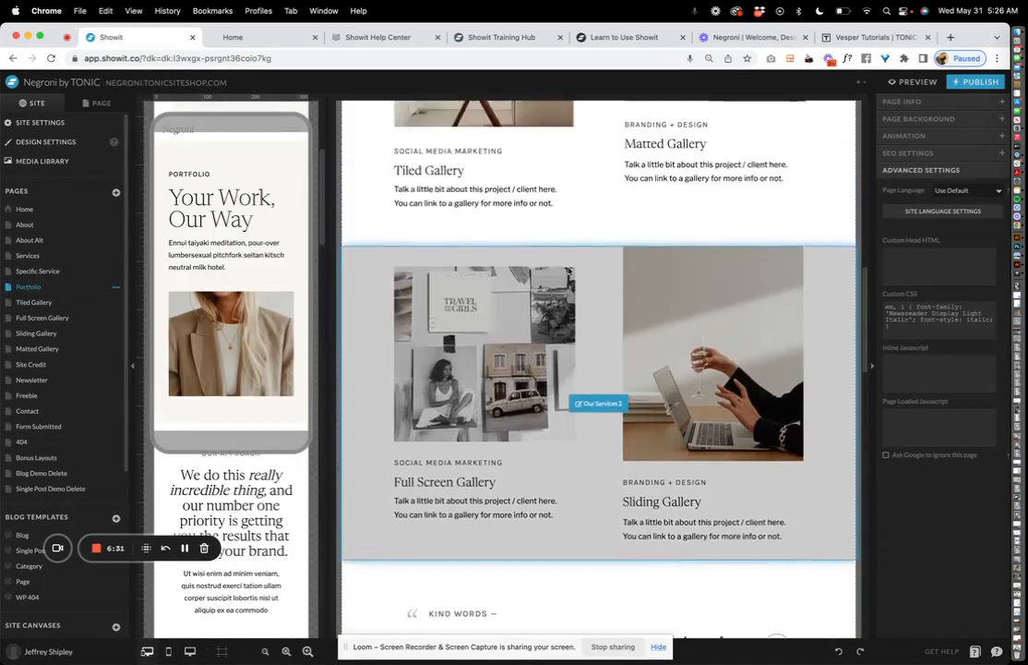
pyautogui.click(568, 271)
pyautogui.scroll(3, 569, 270)
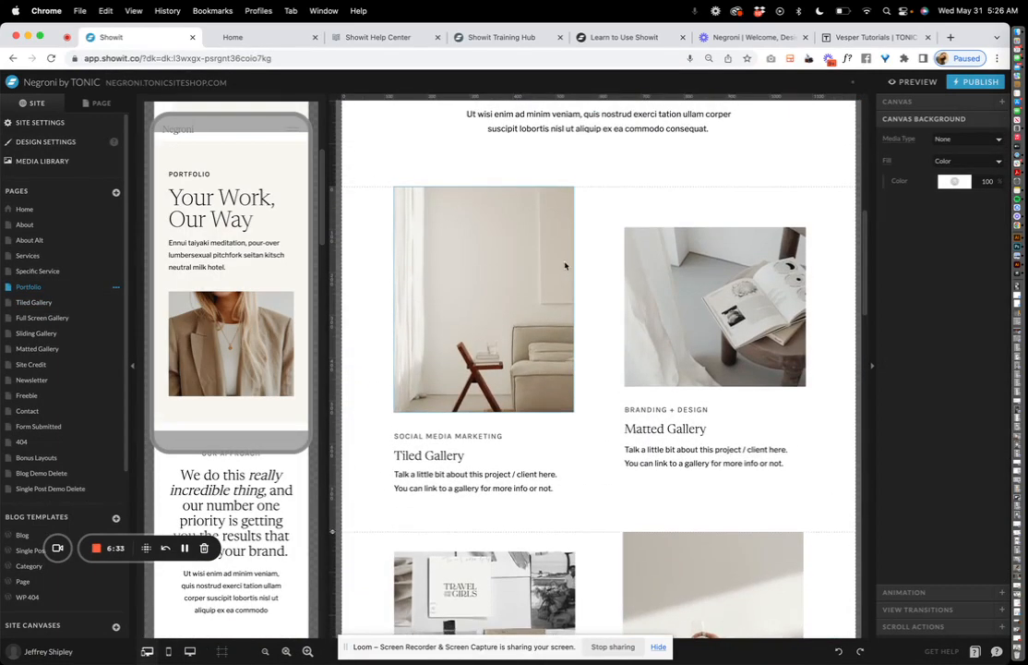
pyautogui.click(974, 651)
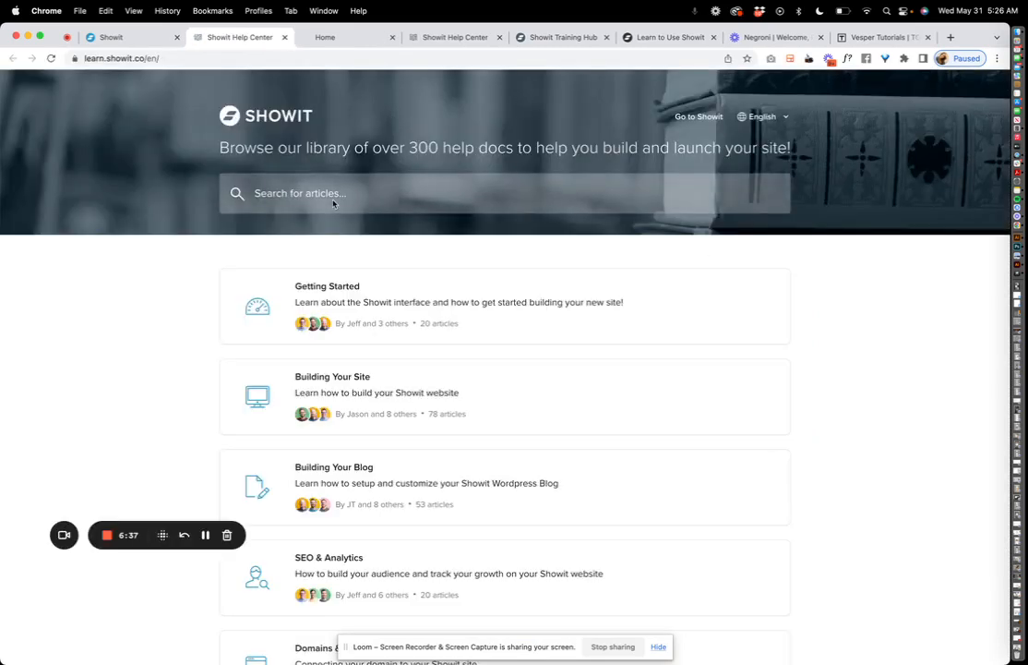
# Search the help articles for 'galleries', browse the results, and return to the Showit editor
pyautogui.click(334, 200)
pyautogui.write('galleries')
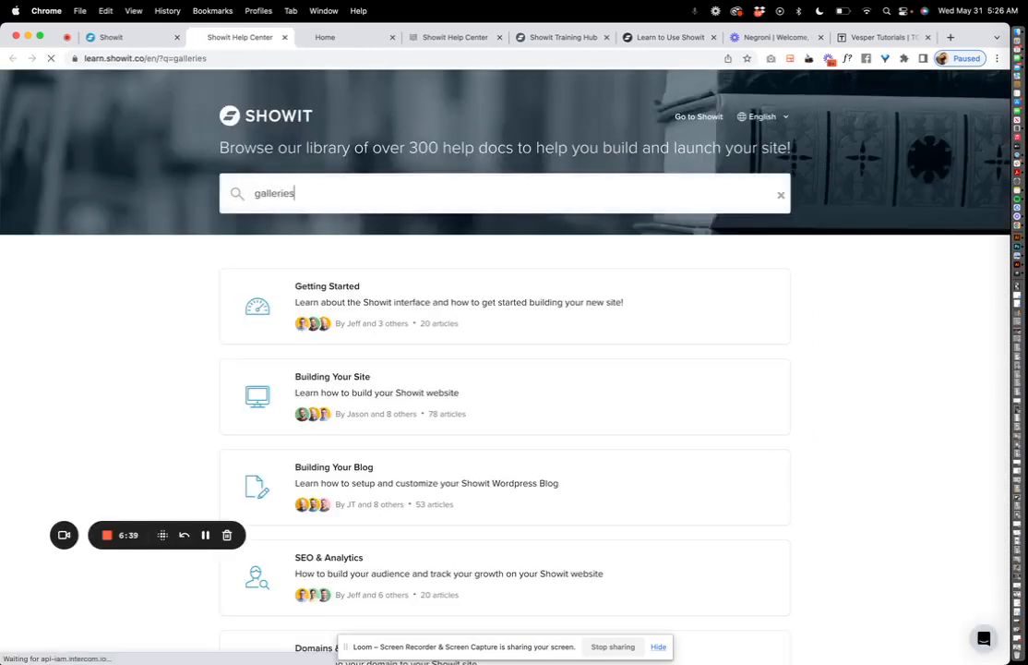
pyautogui.press('Return')
pyautogui.scroll(-5, 375, 406)
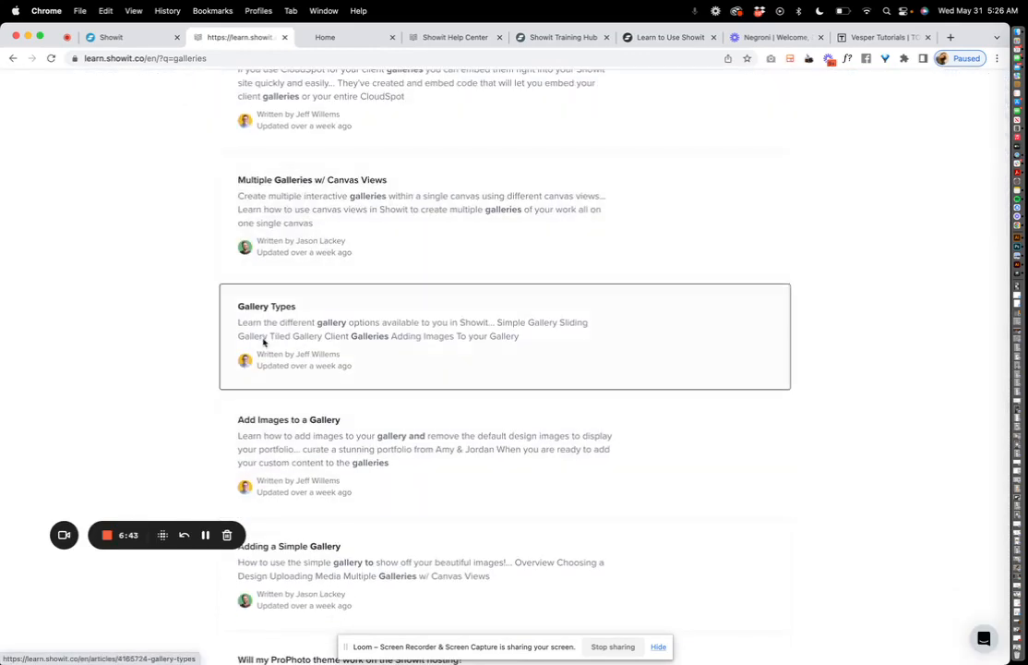
pyautogui.scroll(-4, 272, 360)
pyautogui.scroll(-3, 284, 371)
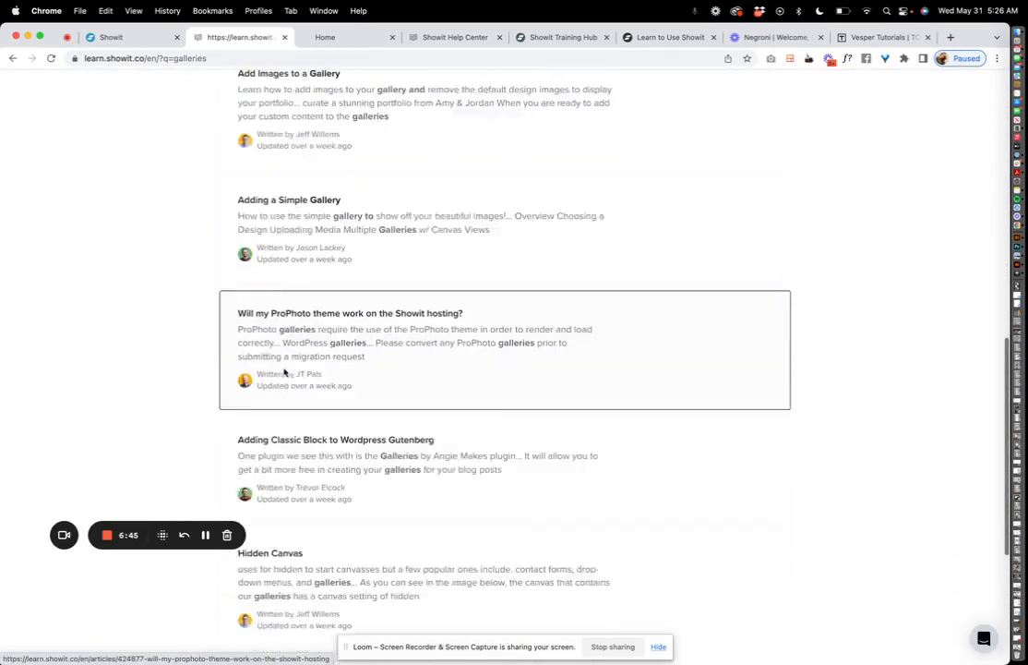
pyautogui.click(119, 39)
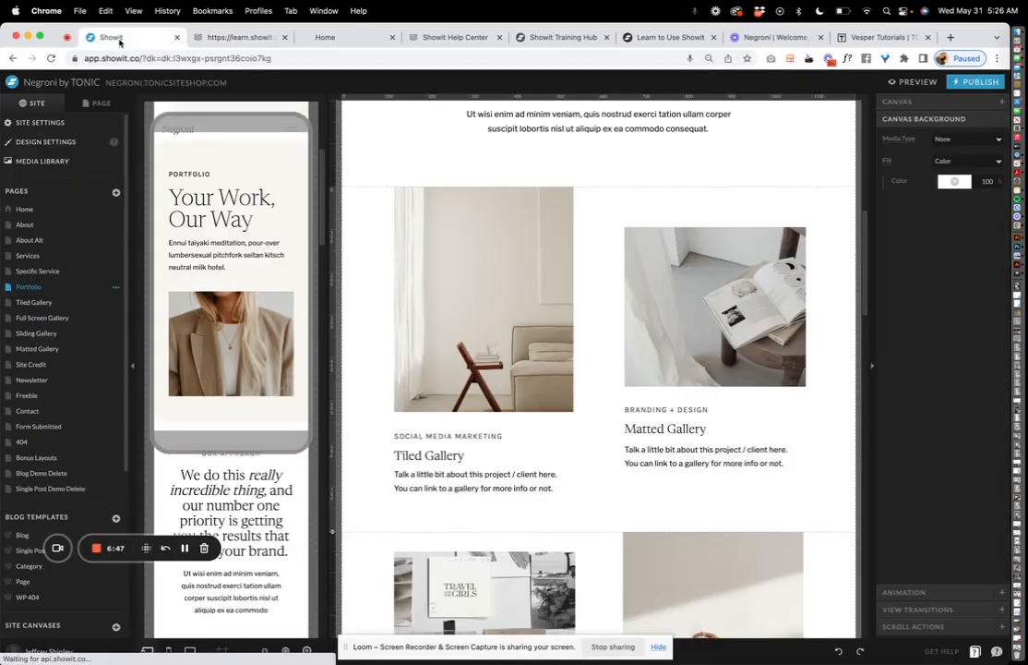
# Briefly check the Tiled Gallery page, then return to the Portfolio page
pyautogui.scroll(-5, 308, 218)
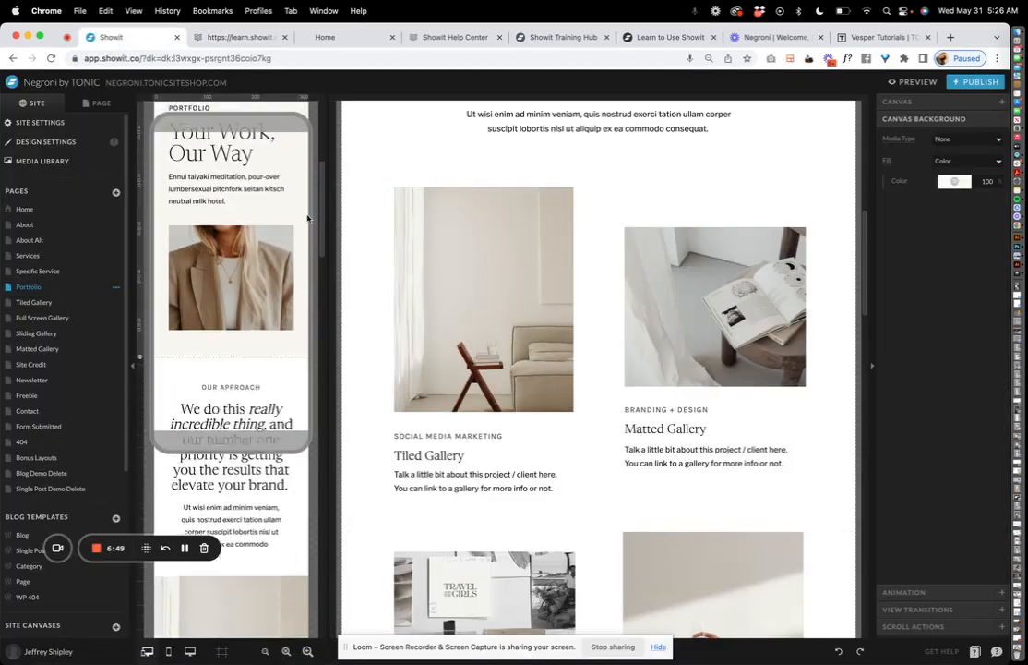
pyautogui.scroll(-10, 307, 218)
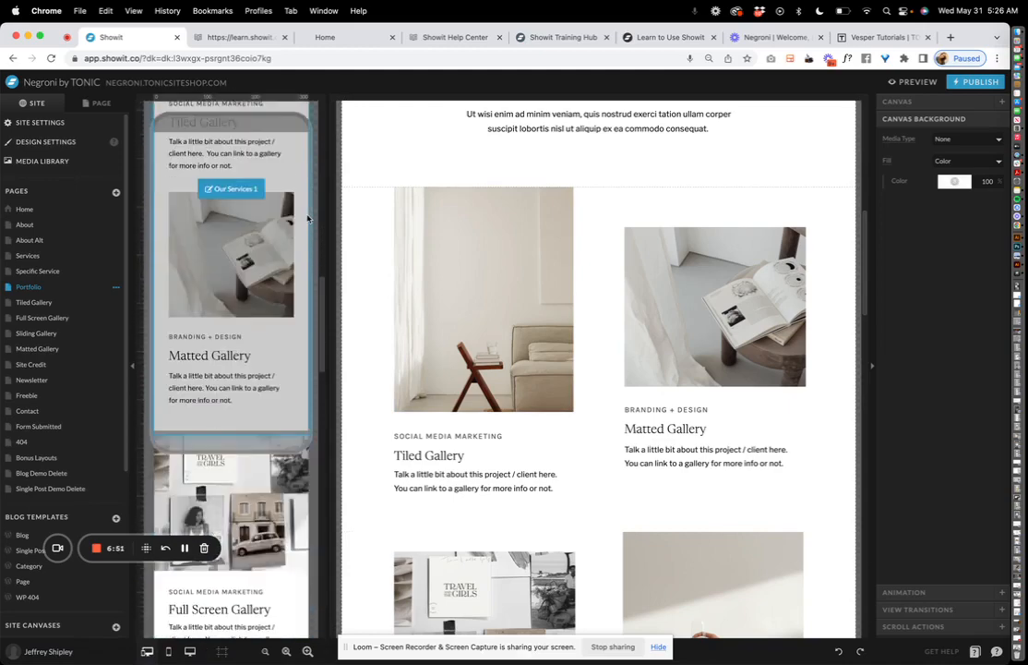
pyautogui.scroll(-5, 307, 218)
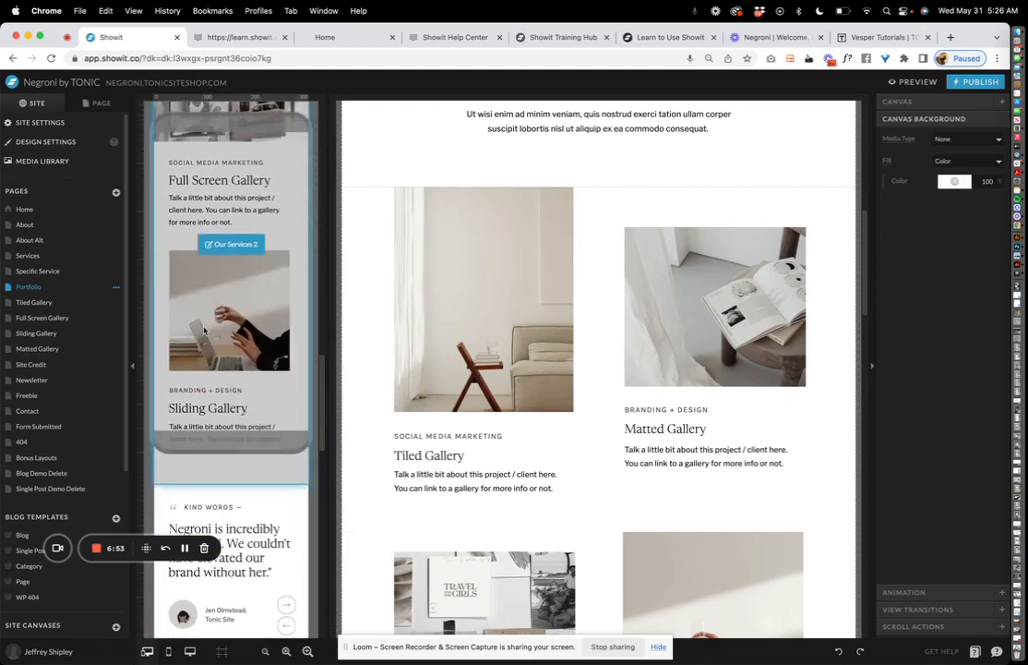
pyautogui.click(68, 303)
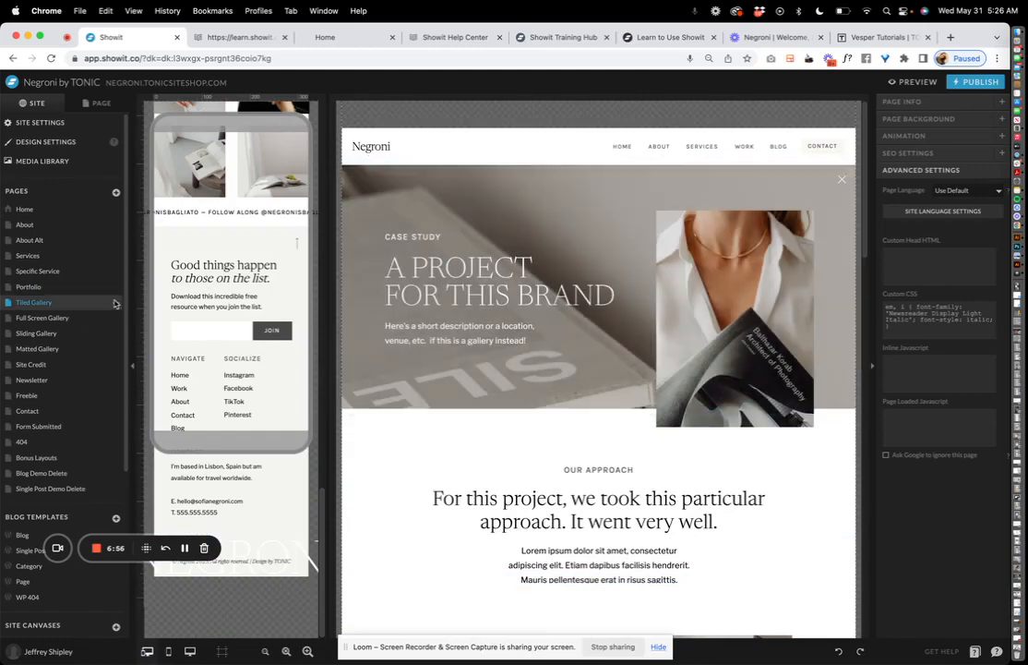
pyautogui.click(64, 288)
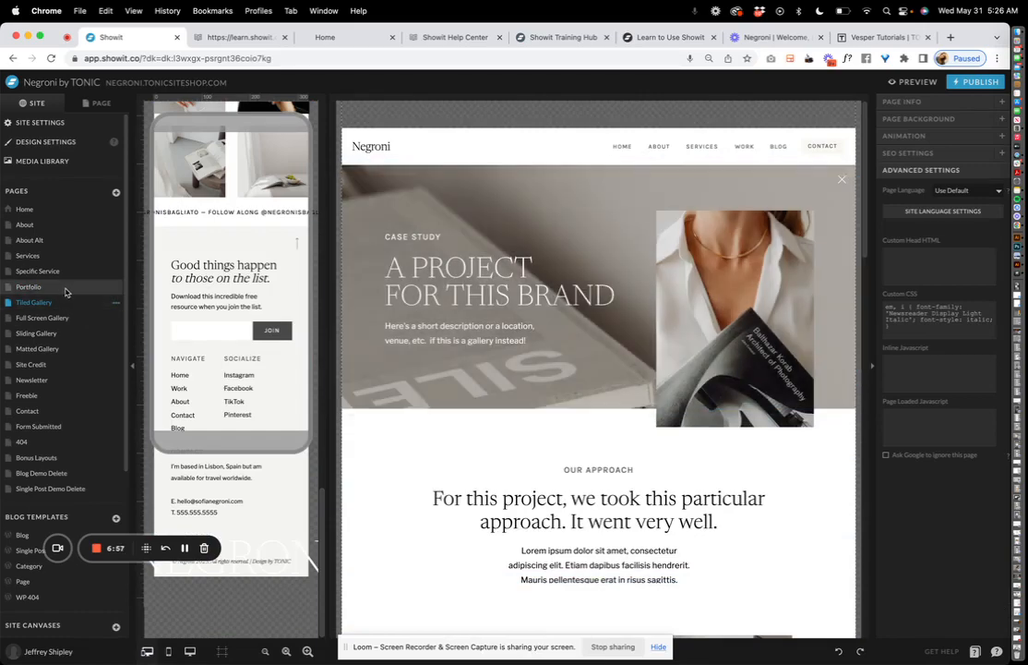
# Select Portfolio's Tiled Gallery block and show its Click Actions settings
pyautogui.scroll(-5, 502, 332)
pyautogui.scroll(-5, 502, 332)
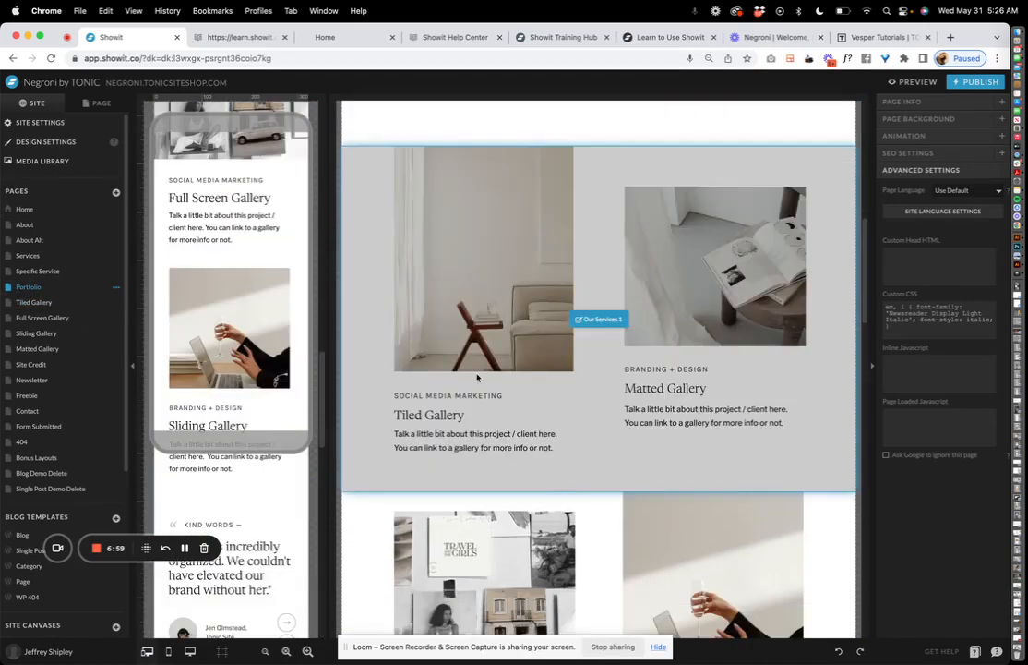
pyautogui.click(423, 420)
pyautogui.click(912, 628)
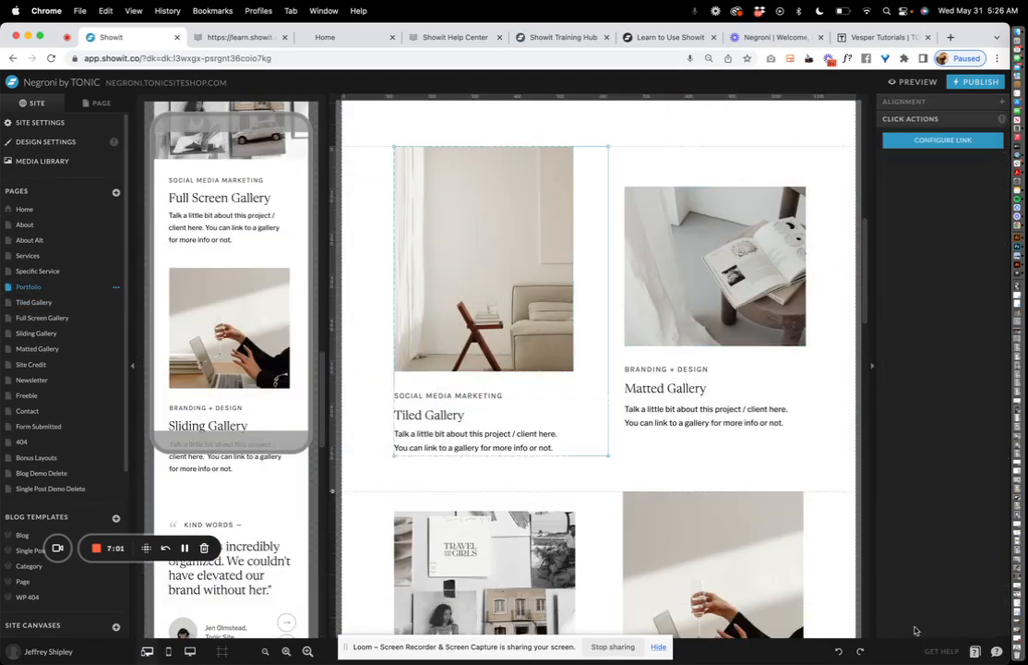
# Give the Tiled Gallery block a Page-type link to the Tiled Gallery page, save it, and deselect the block
pyautogui.click(934, 139)
pyautogui.click(529, 129)
pyautogui.click(530, 140)
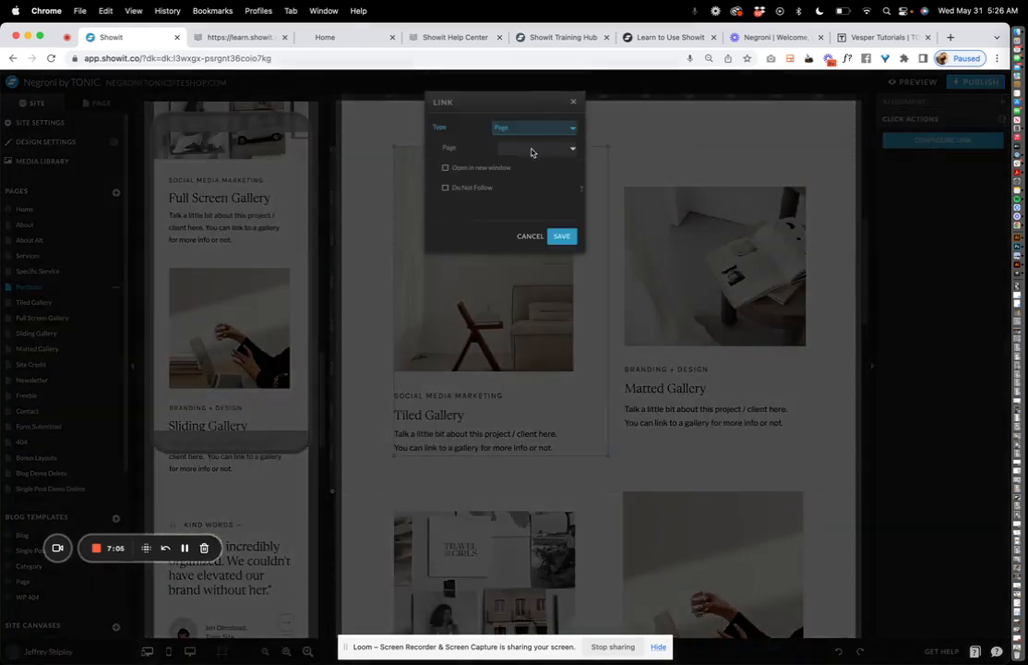
pyautogui.click(531, 150)
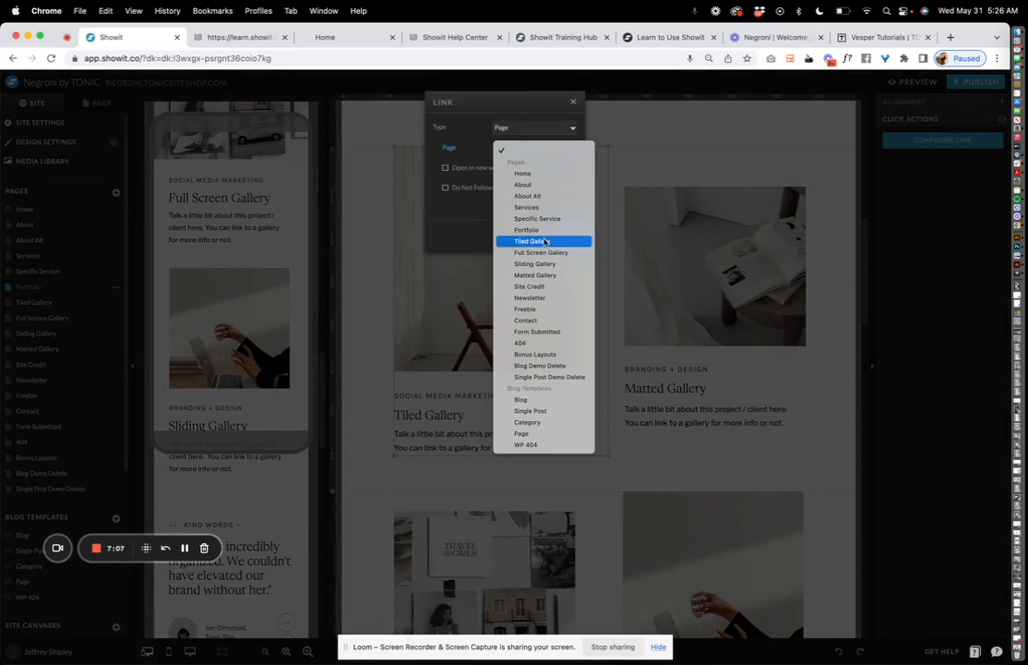
pyautogui.click(531, 240)
pyautogui.click(561, 297)
pyautogui.click(680, 479)
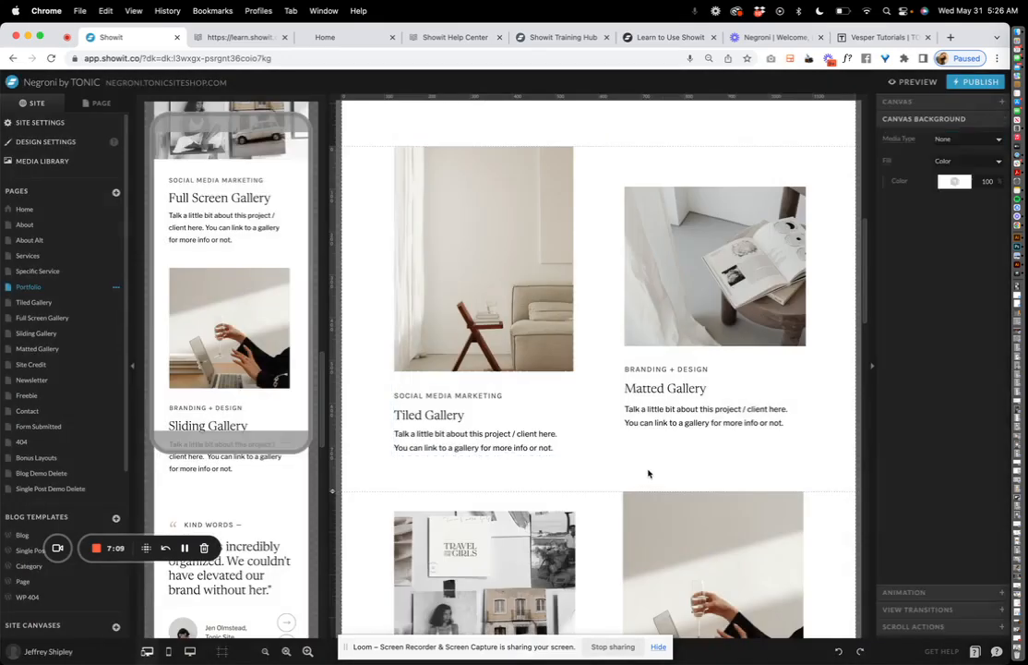